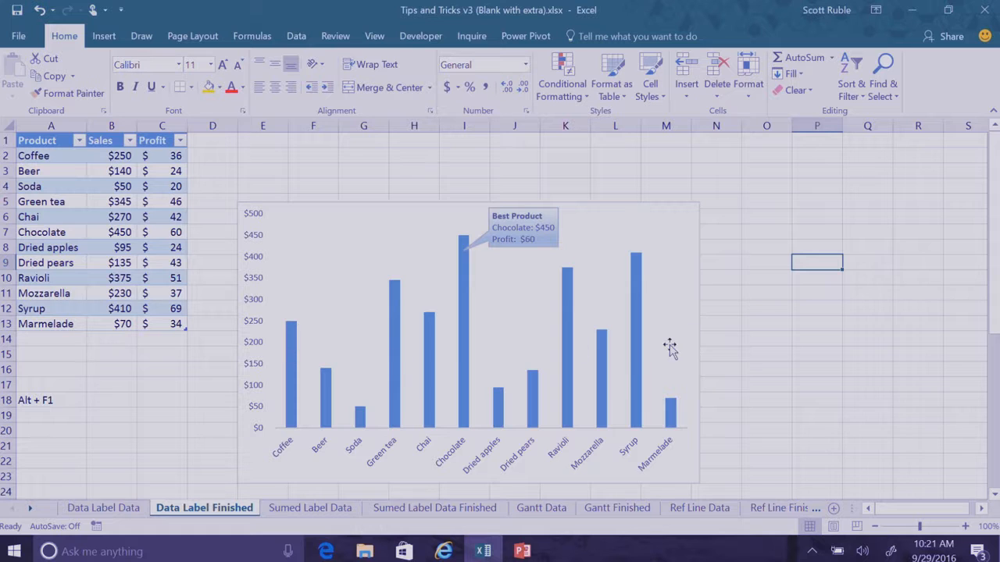
Step: On the Data Label Data sheet, insert a clustered column chart from the Product and Sales columns (A1:B13) and enlarge it toward the table
drag(992, 207, 992, 235)
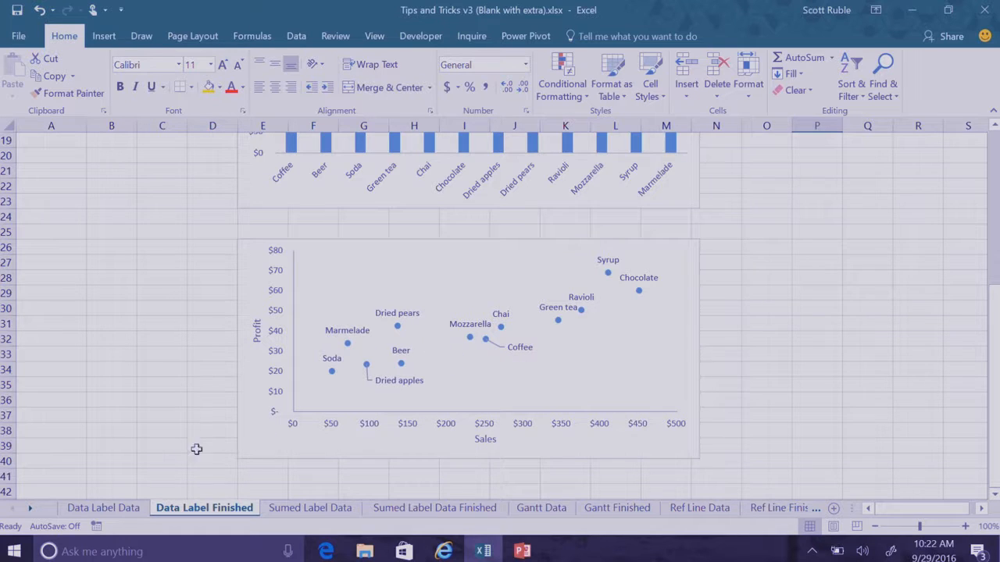
click(103, 508)
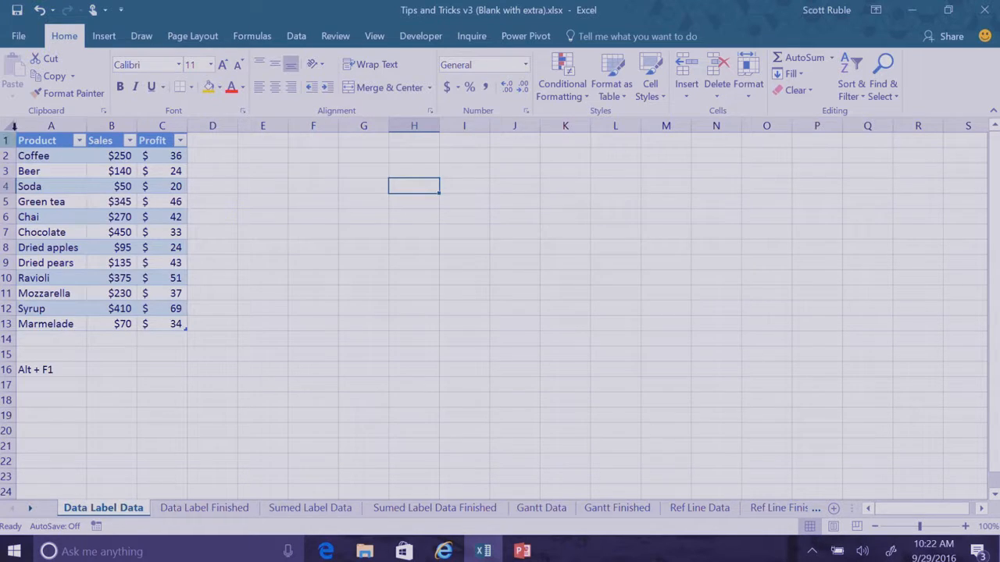
drag(50, 145, 123, 324)
click(104, 36)
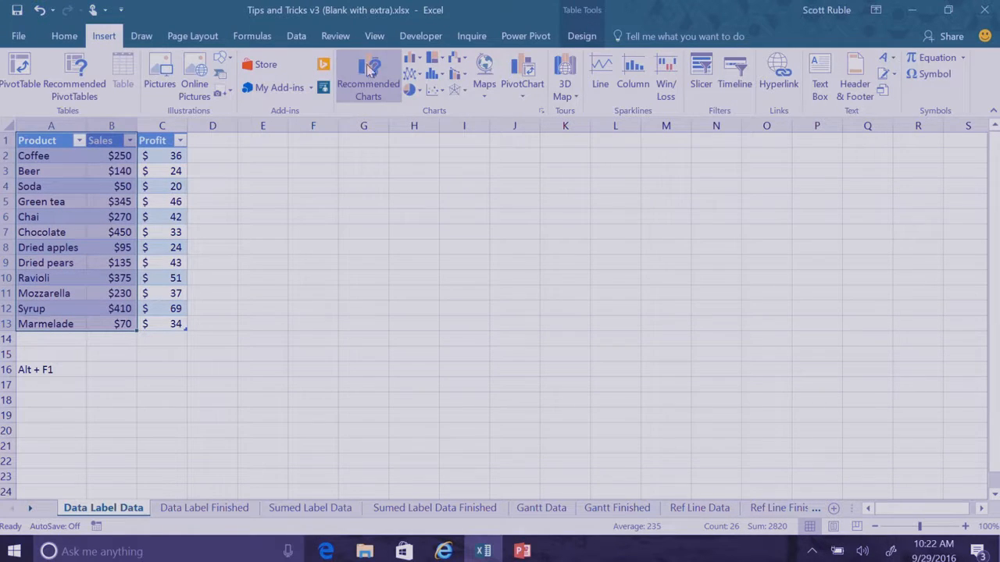
click(411, 63)
click(423, 103)
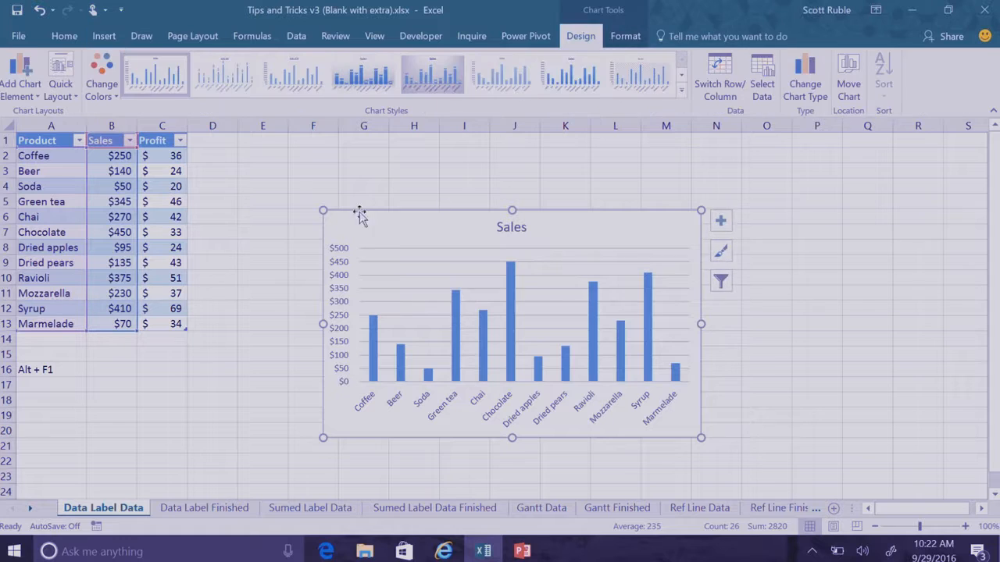
drag(319, 209, 226, 162)
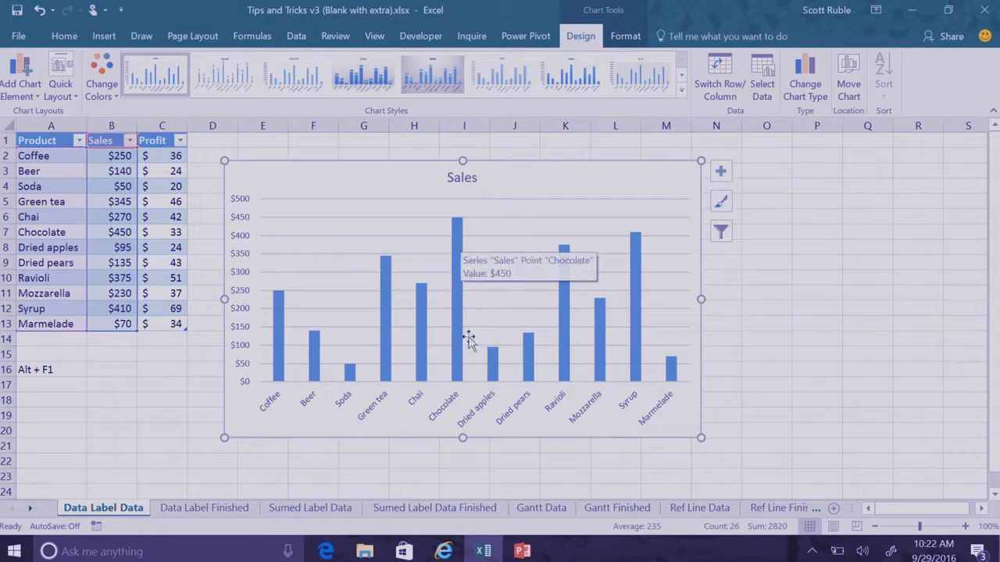
Step: Add a data callout to the Chocolate column only and move it up and to the left of the column
click(459, 242)
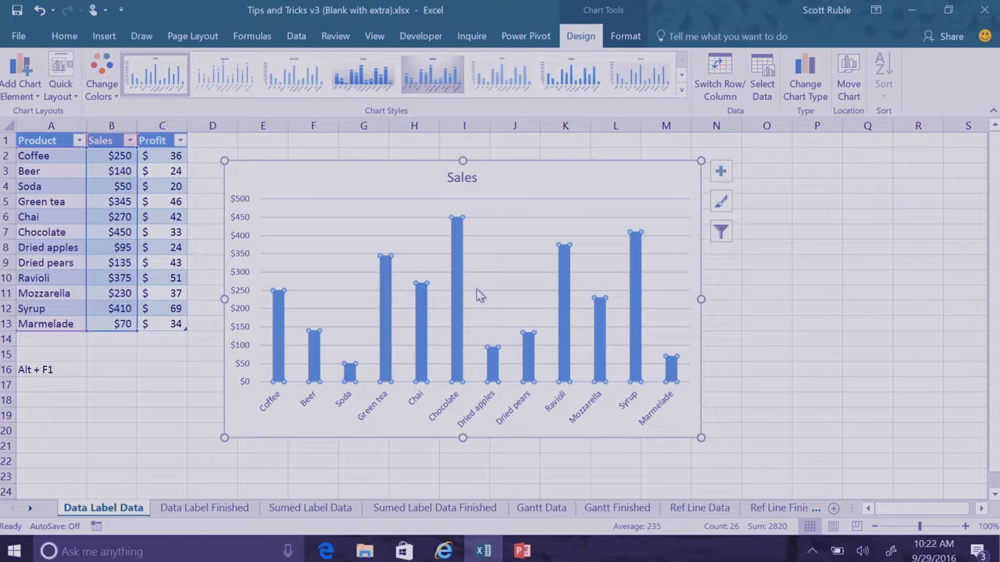
click(459, 244)
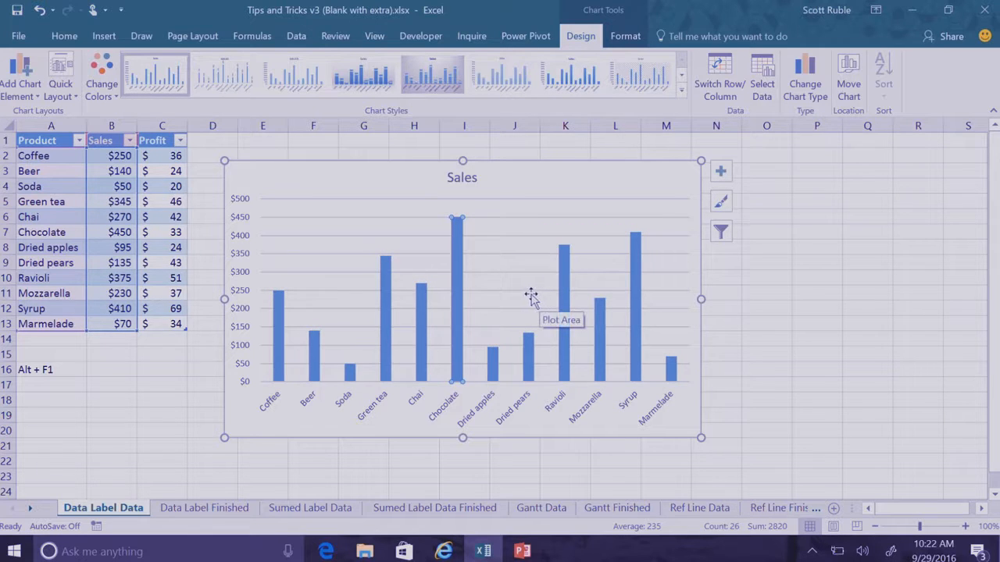
right_click(456, 251)
mouse_move(536, 357)
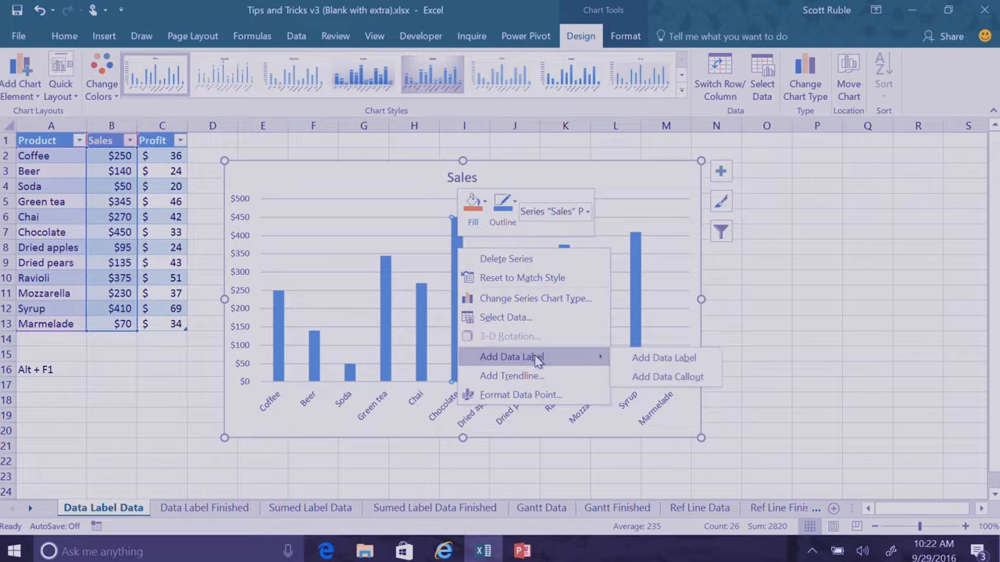
click(668, 377)
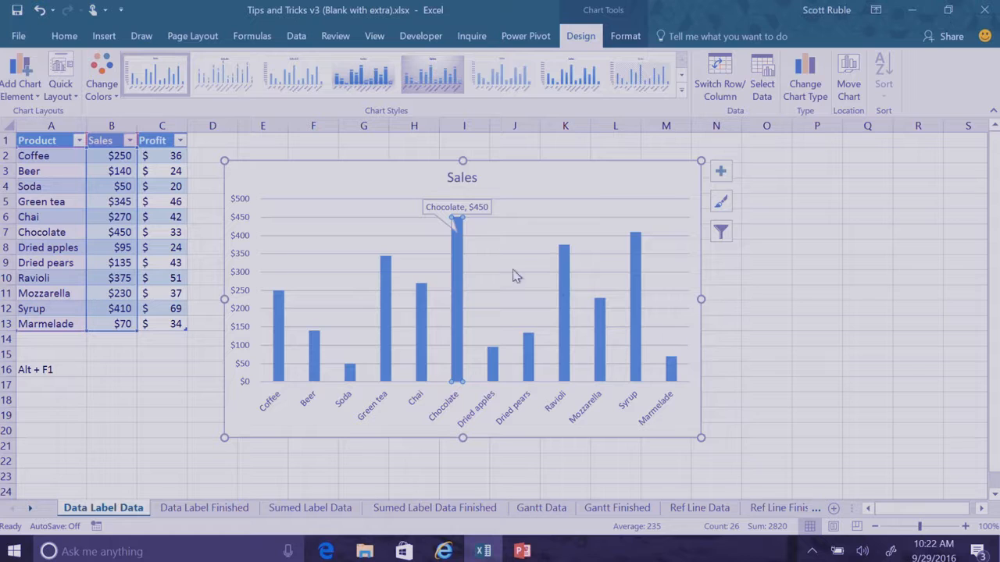
click(454, 212)
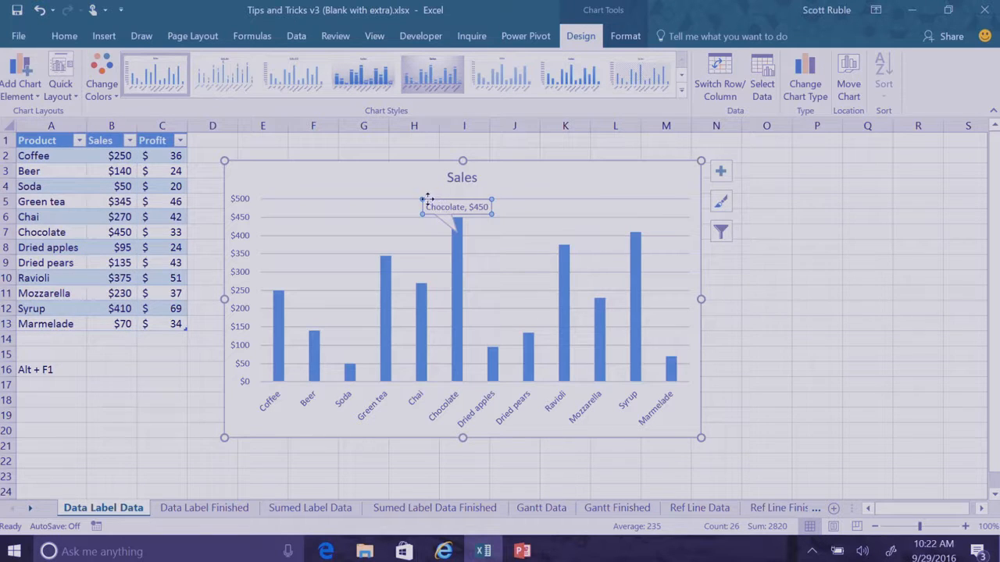
drag(433, 199, 367, 184)
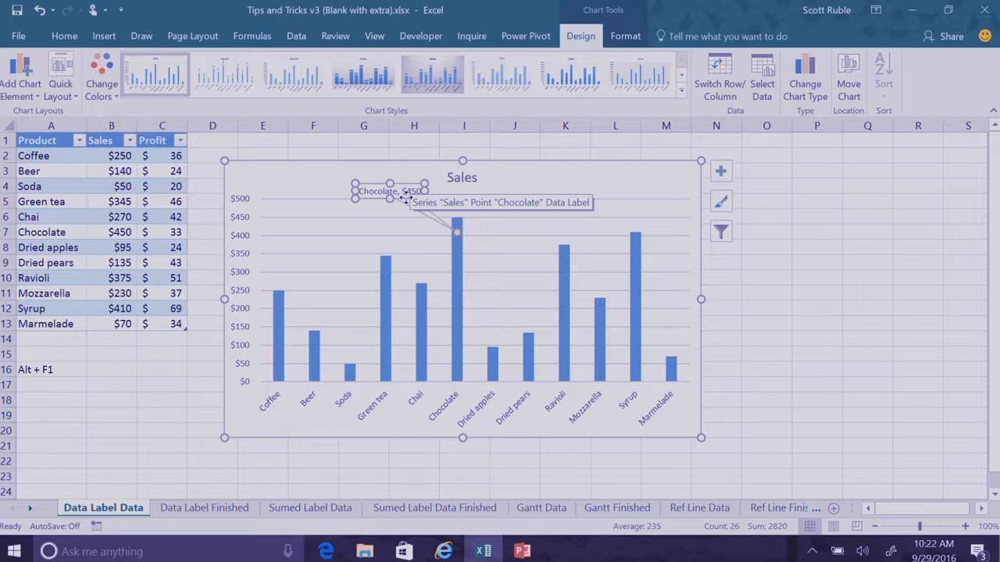
Step: Add a bold first line reading "Best Product" above the existing text in the Chocolate callout
triple_click(364, 191)
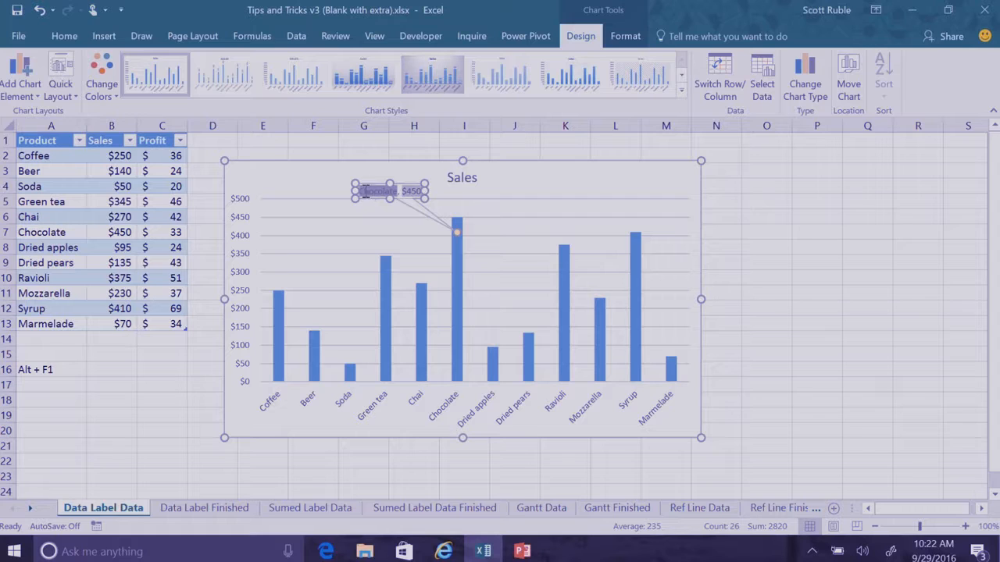
key(Home)
key(Return)
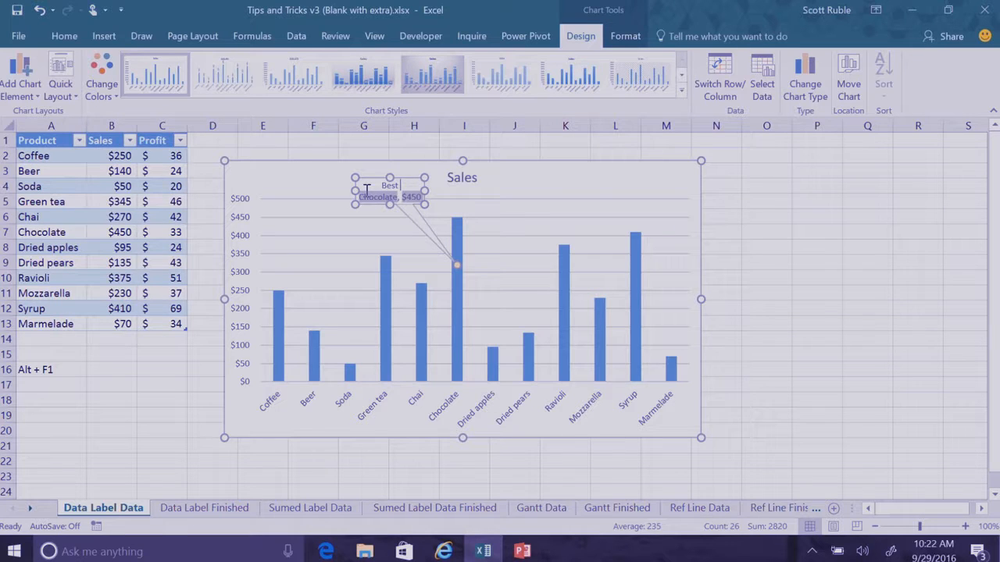
text(Best Product)
drag(378, 186, 381, 194)
Step: Replace the comma between the category name and the value in the callout with a colon
click(416, 197)
click(400, 197)
key(BackSpace)
text(:)
Step: Add a third callout line reading "Profit:" followed by a data label field linked to cell C7
click(421, 199)
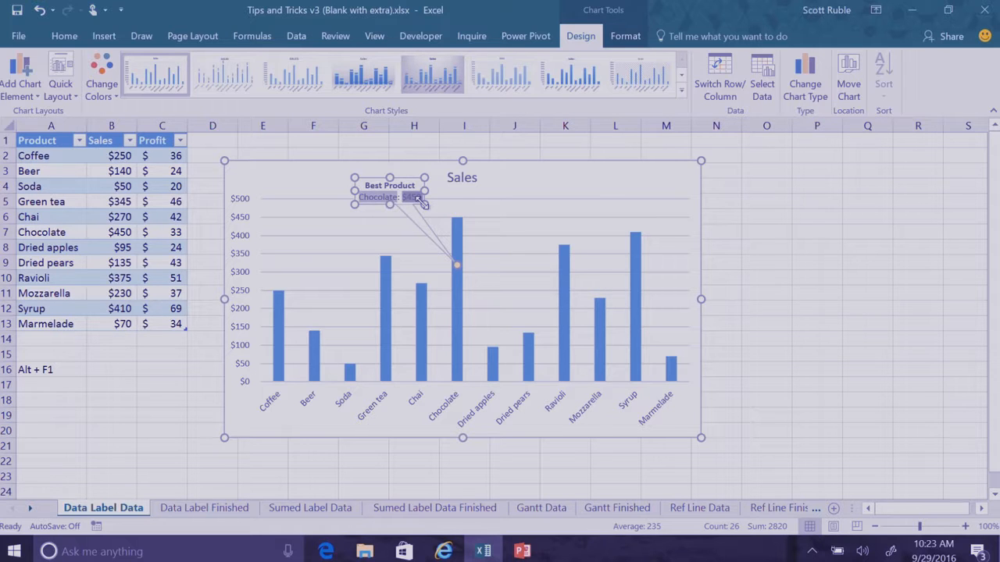
key(Return)
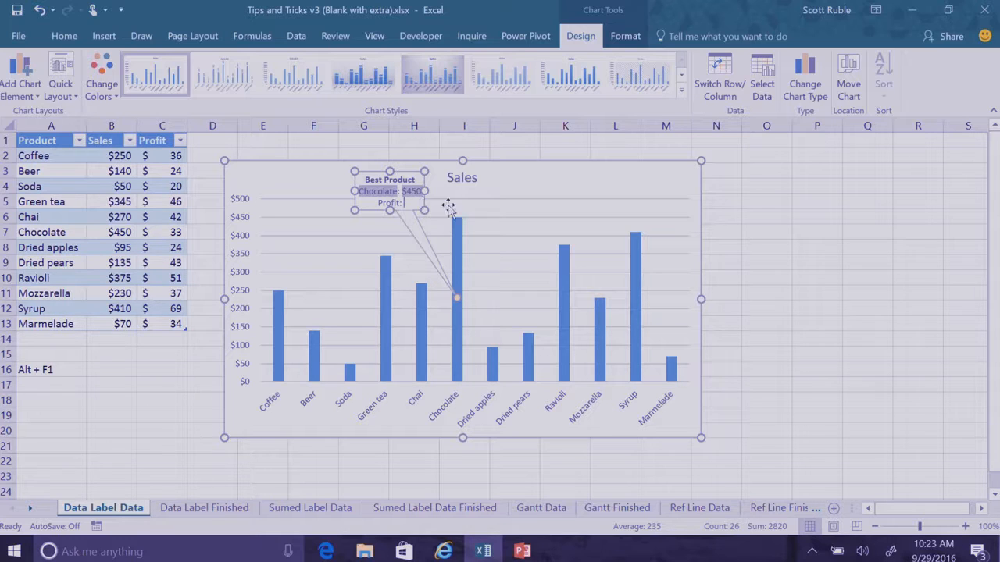
right_click(405, 208)
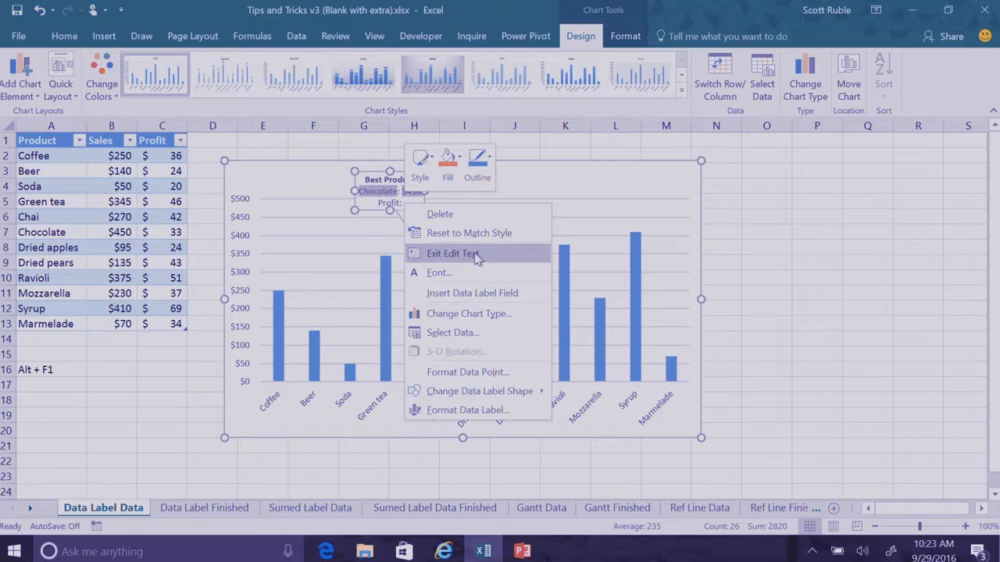
click(522, 294)
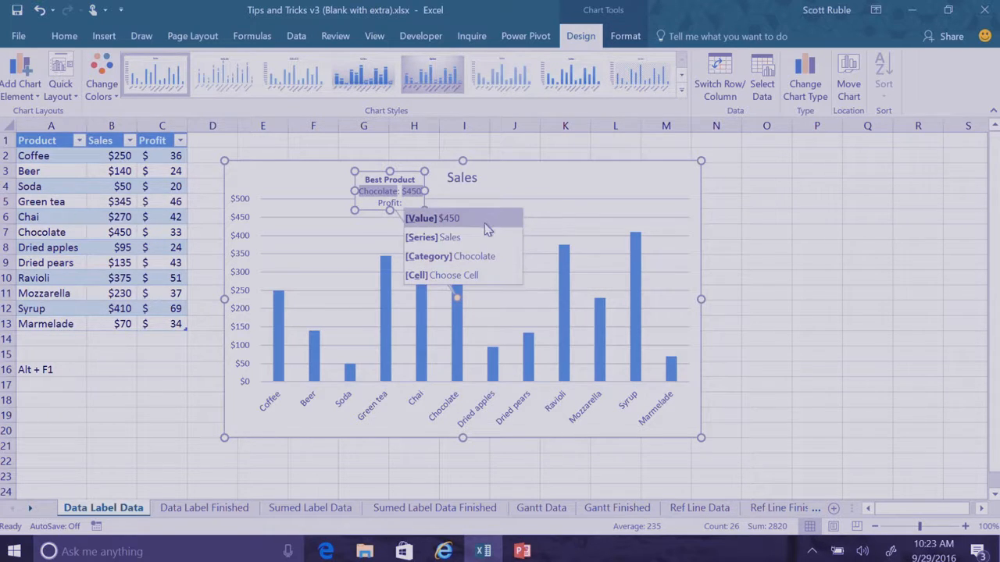
click(492, 275)
drag(459, 454, 303, 152)
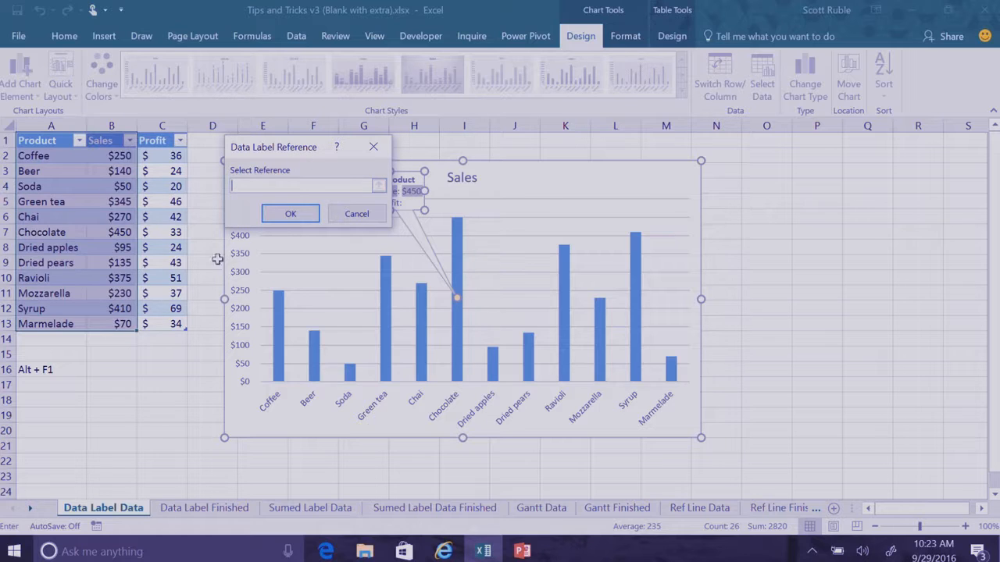
click(173, 232)
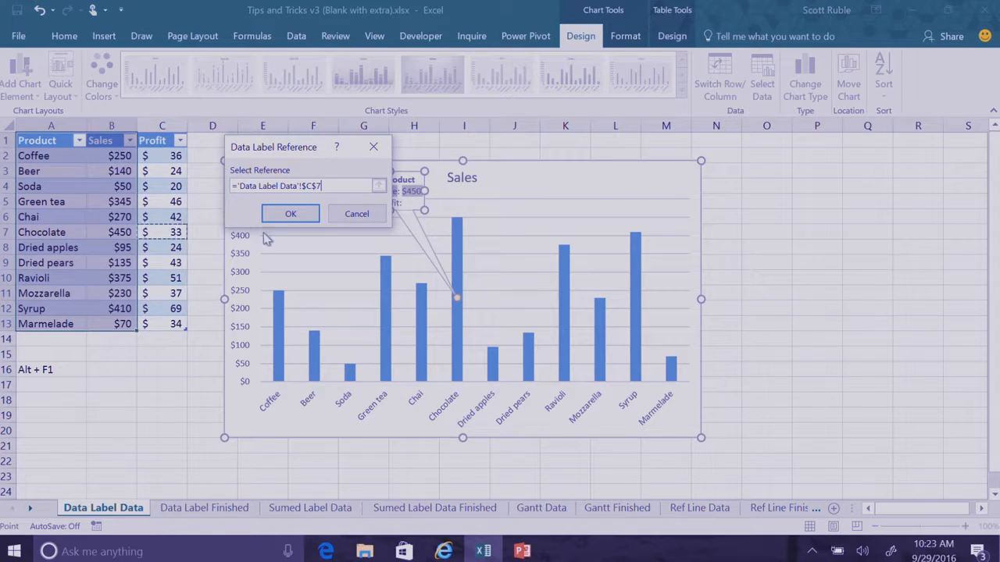
click(303, 216)
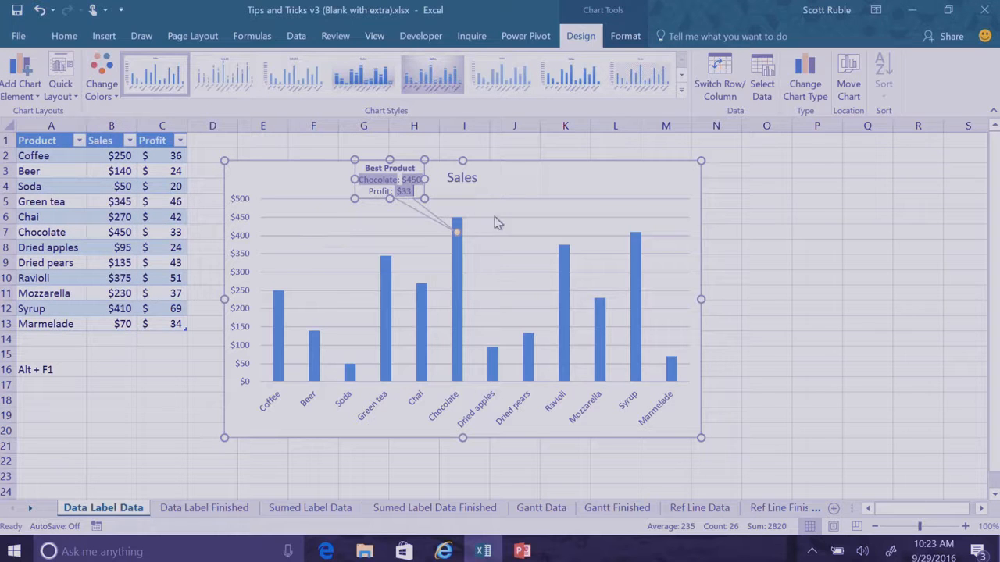
click(545, 190)
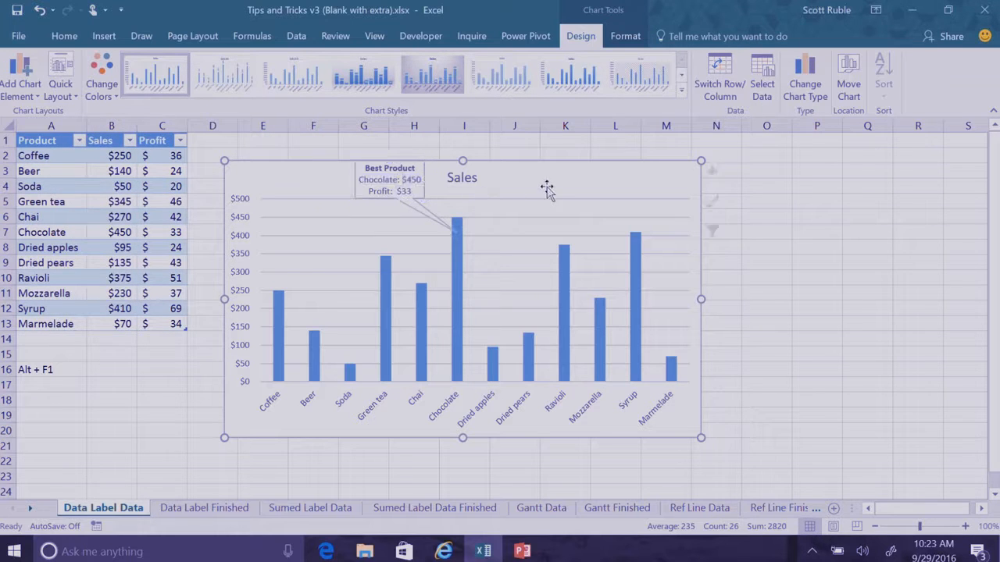
Step: Set Chocolate's profit in cell C7 to 55
click(170, 234)
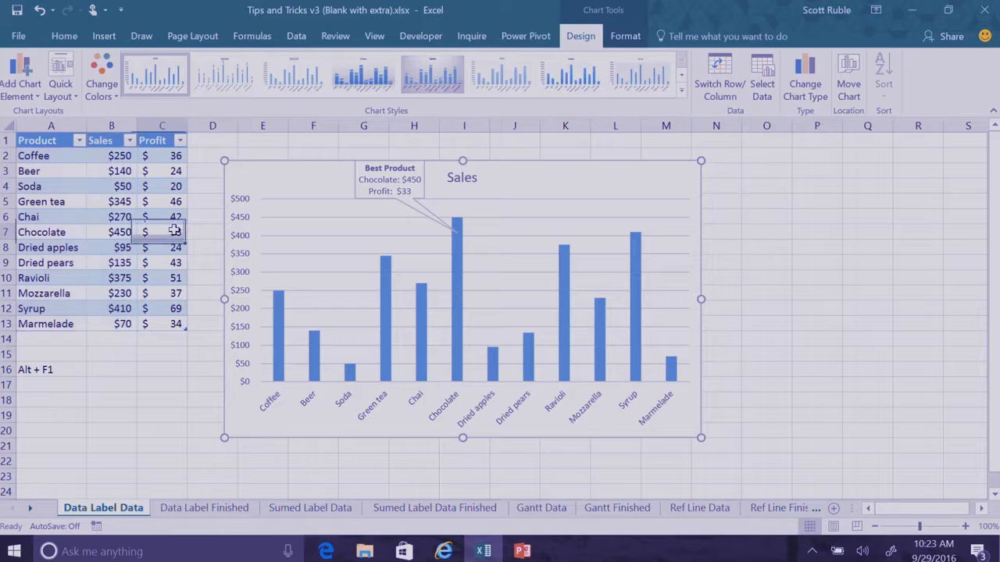
text(55)
key(Return)
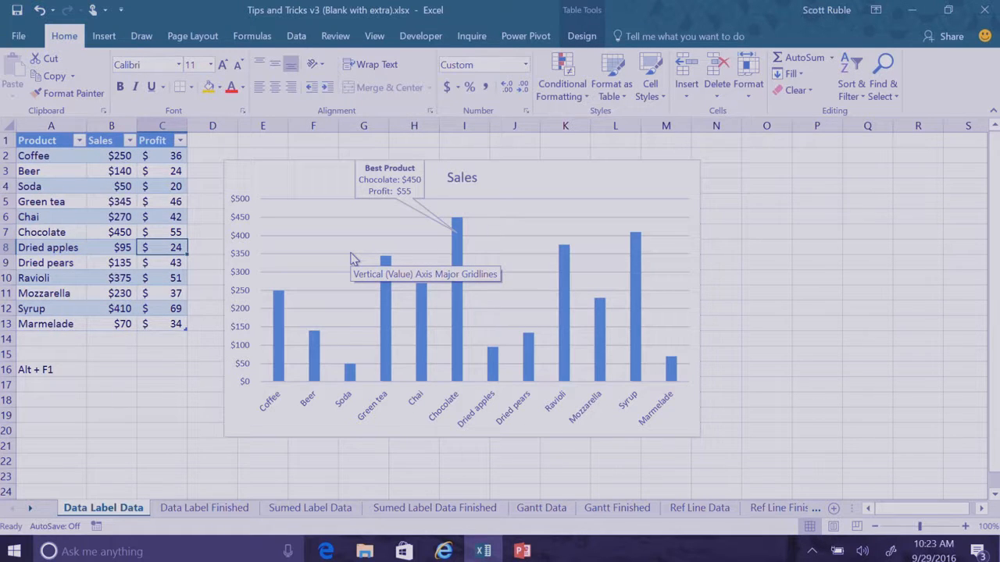
Step: Move the Best Product callout slightly farther left and down, away from the chart's top edge
click(360, 195)
drag(356, 180, 338, 196)
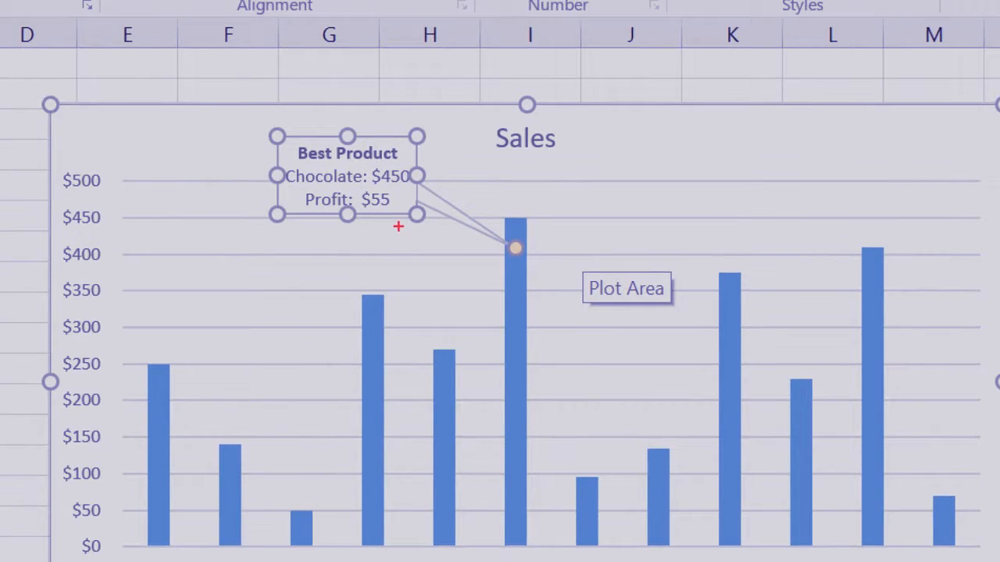
key(Escape)
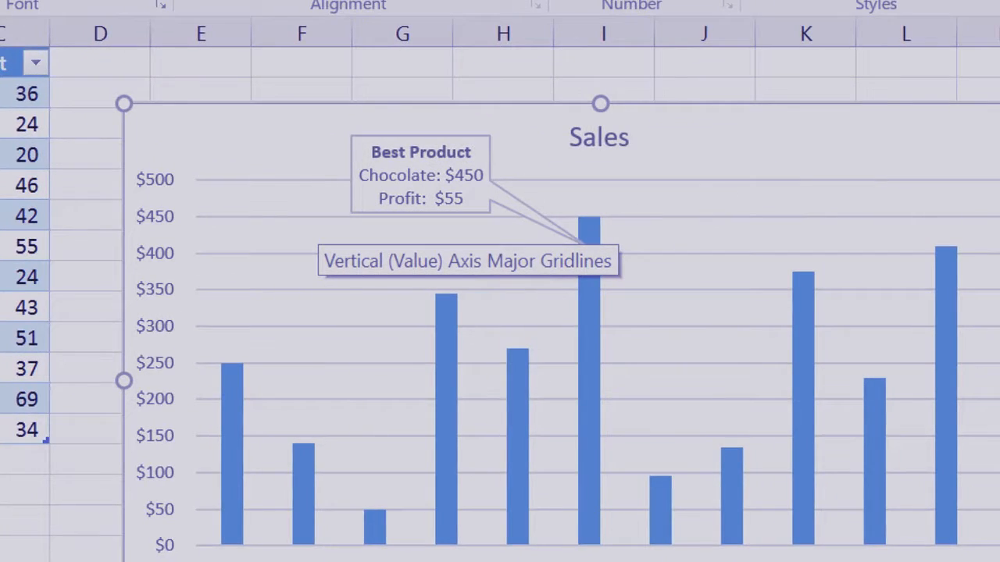
Step: Give the Best Product callout a gradient fill
click(473, 181)
click(393, 197)
click(368, 213)
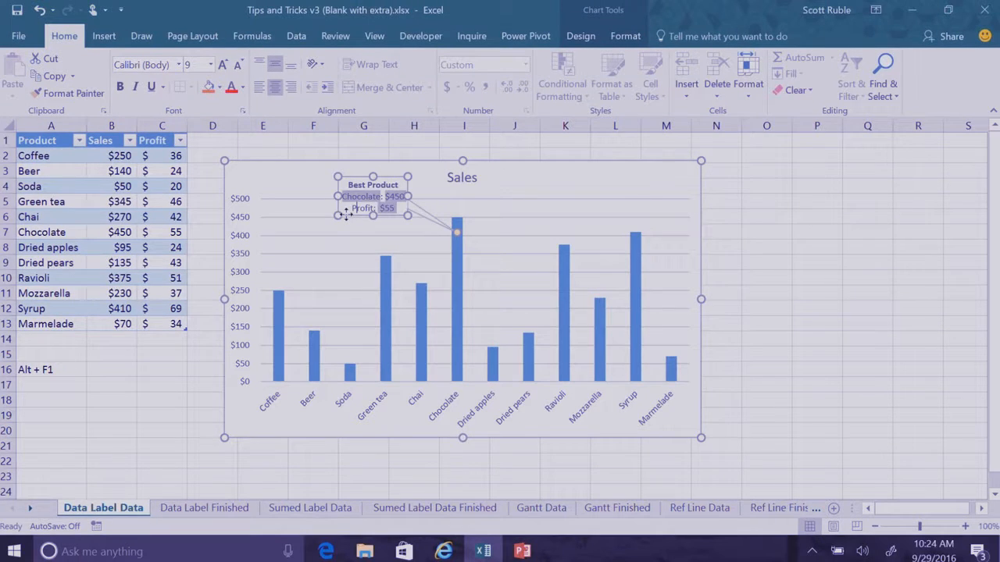
double_click(346, 215)
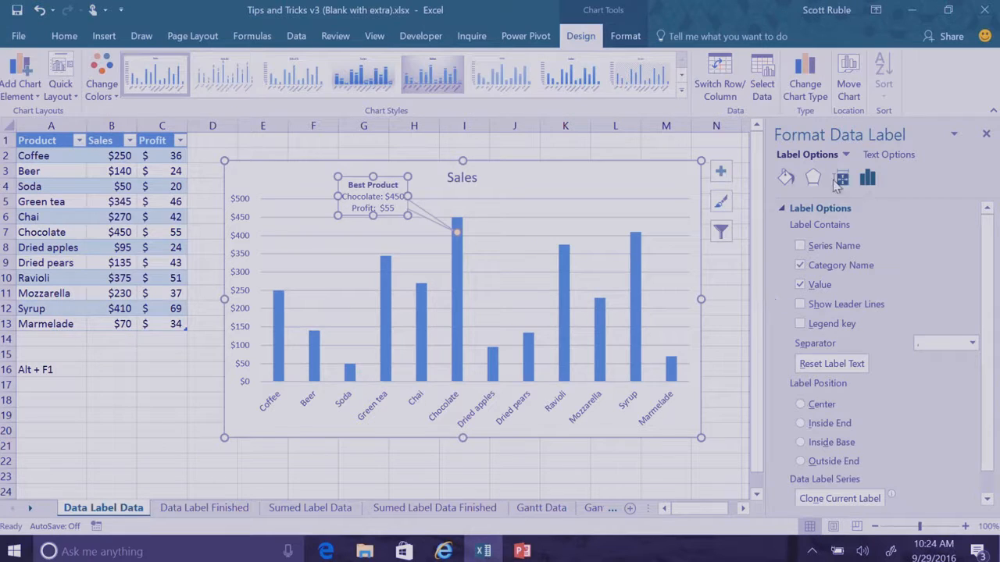
click(786, 181)
click(790, 207)
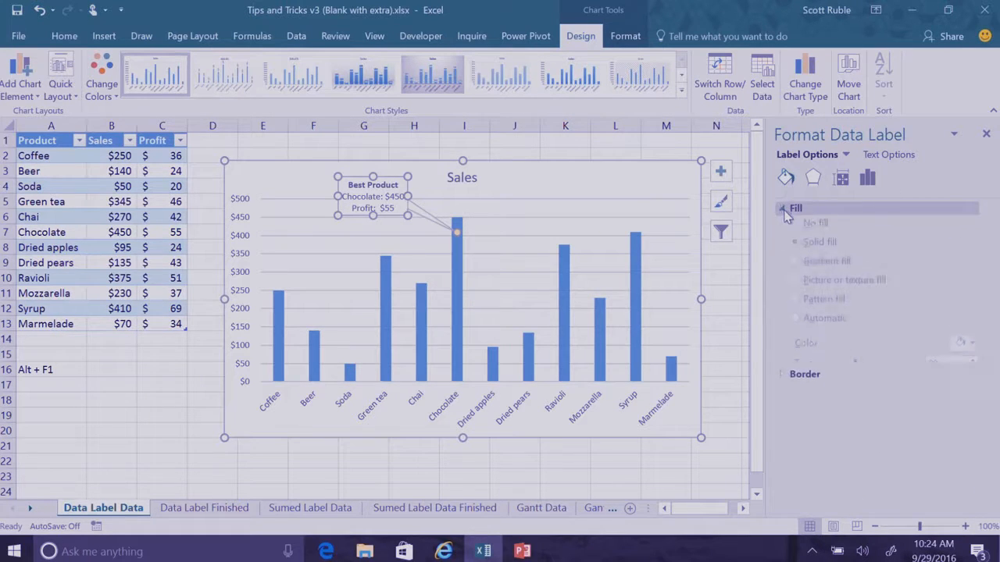
click(796, 267)
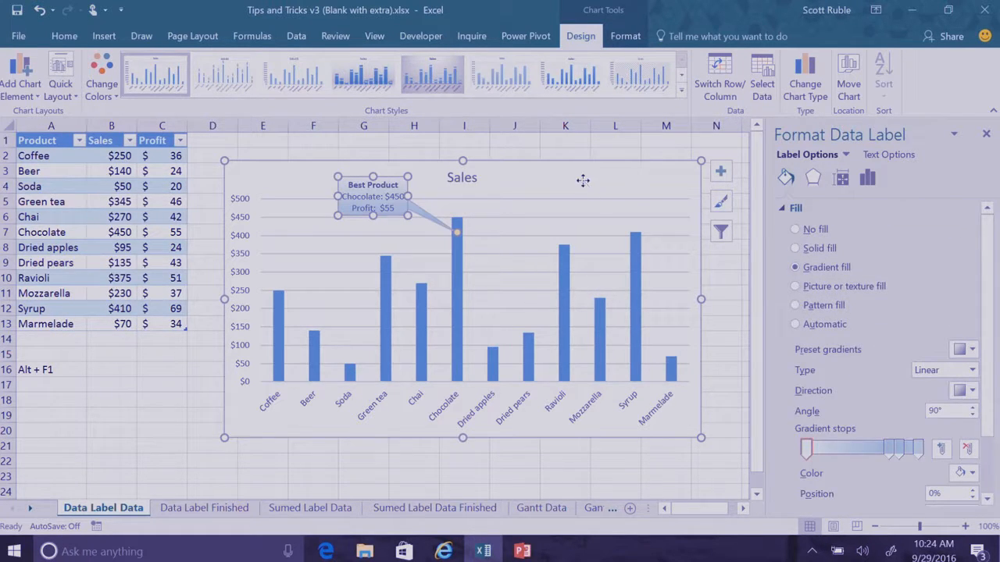
Step: Close the formatting options and move the Sales chart away from the table to about column O
click(697, 268)
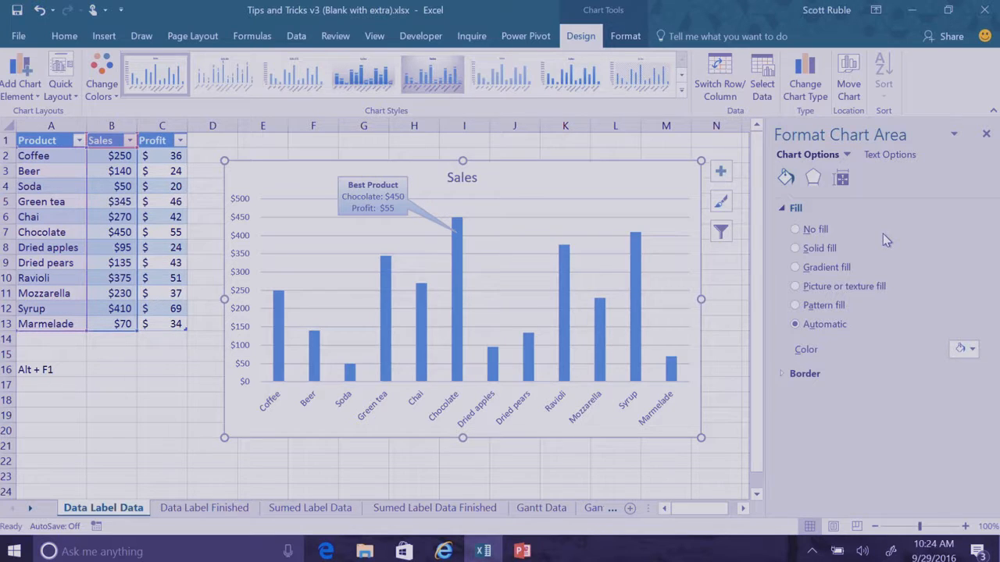
click(985, 134)
drag(268, 185, 791, 204)
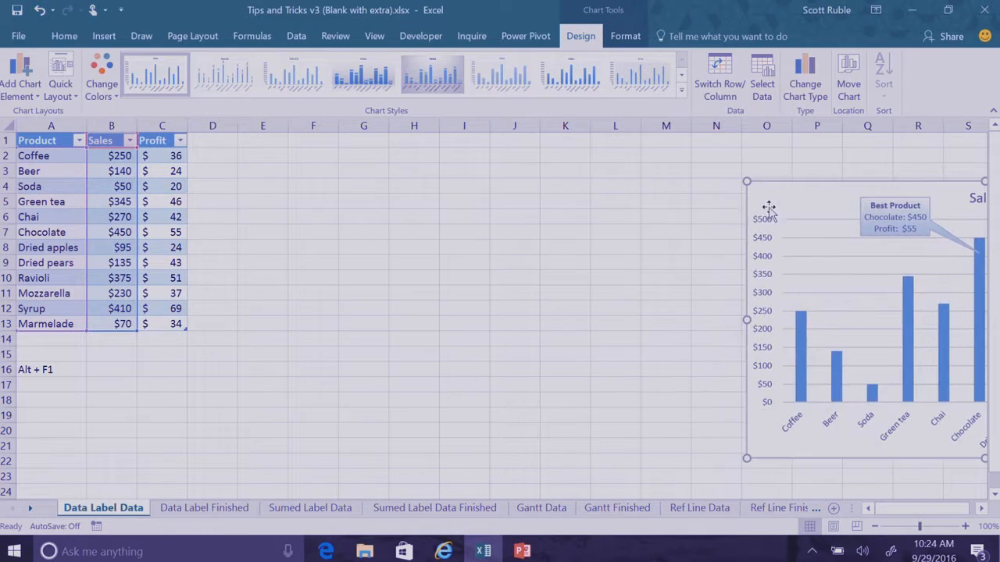
Step: Insert a scatter chart from the Sales and Profit columns (B1:C13) and enlarge it toward the table
click(155, 174)
drag(105, 145, 157, 323)
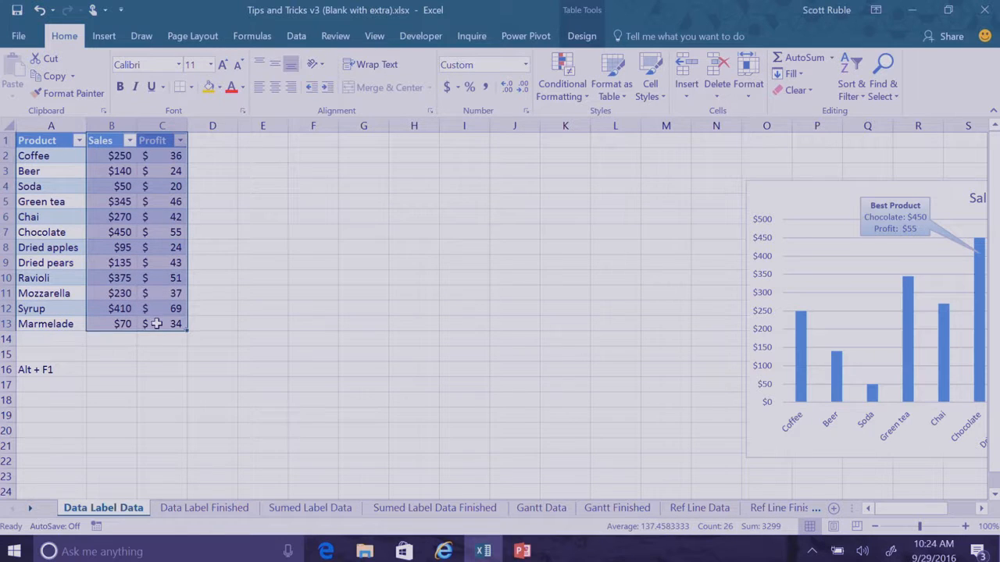
click(115, 38)
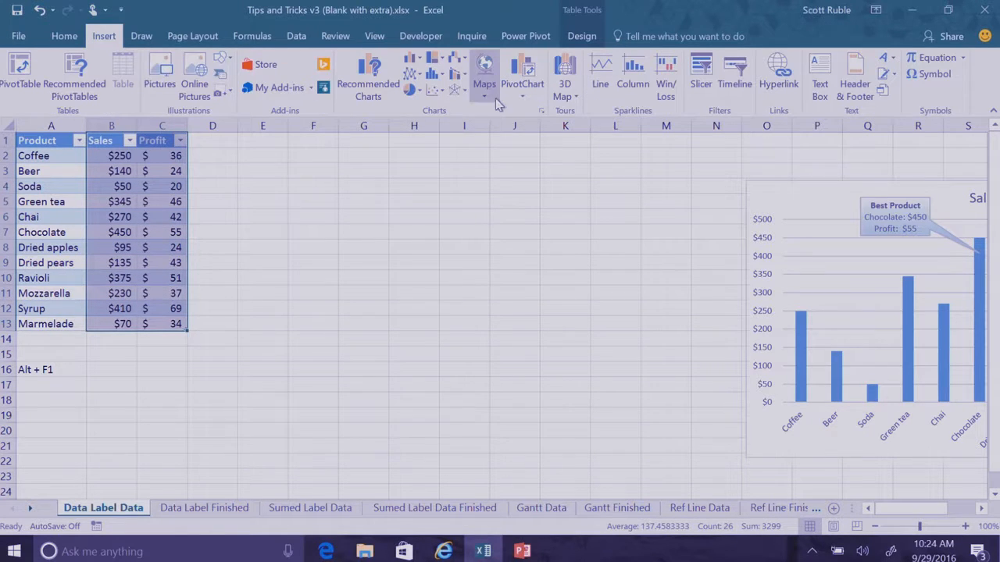
click(437, 91)
click(446, 138)
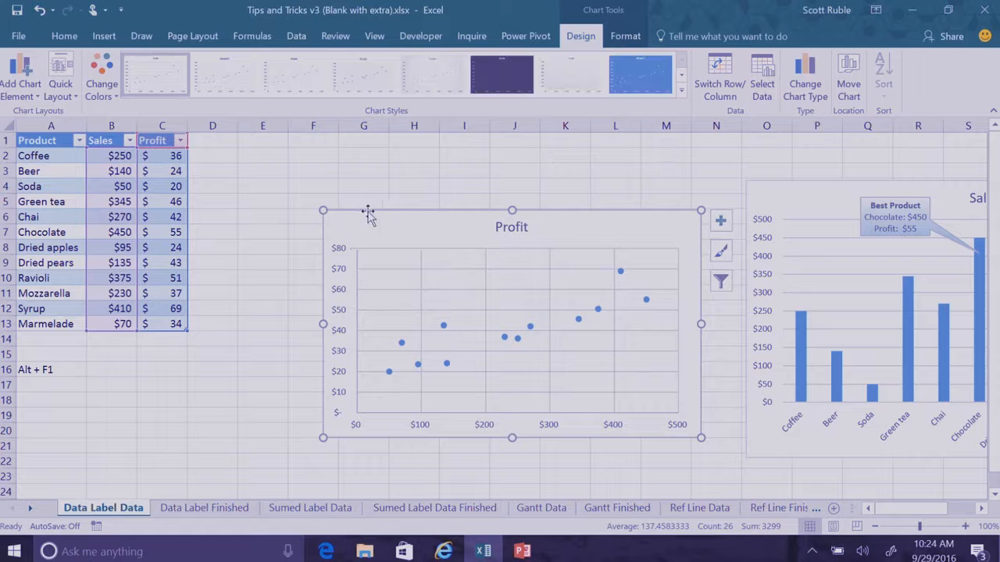
drag(323, 210, 234, 166)
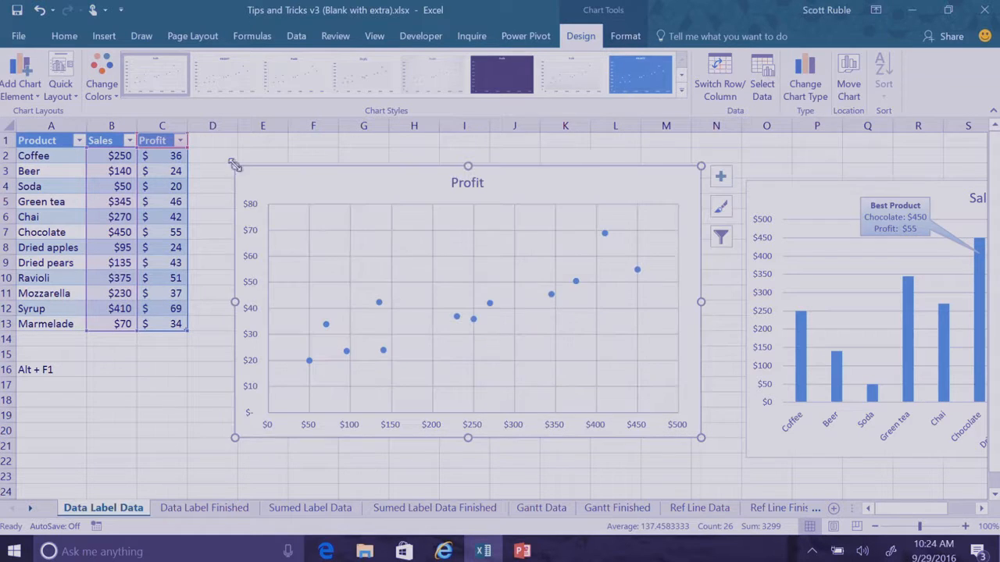
Step: Add axis titles to the scatter chart, naming the vertical axis Profit and the horizontal axis Sales
click(720, 178)
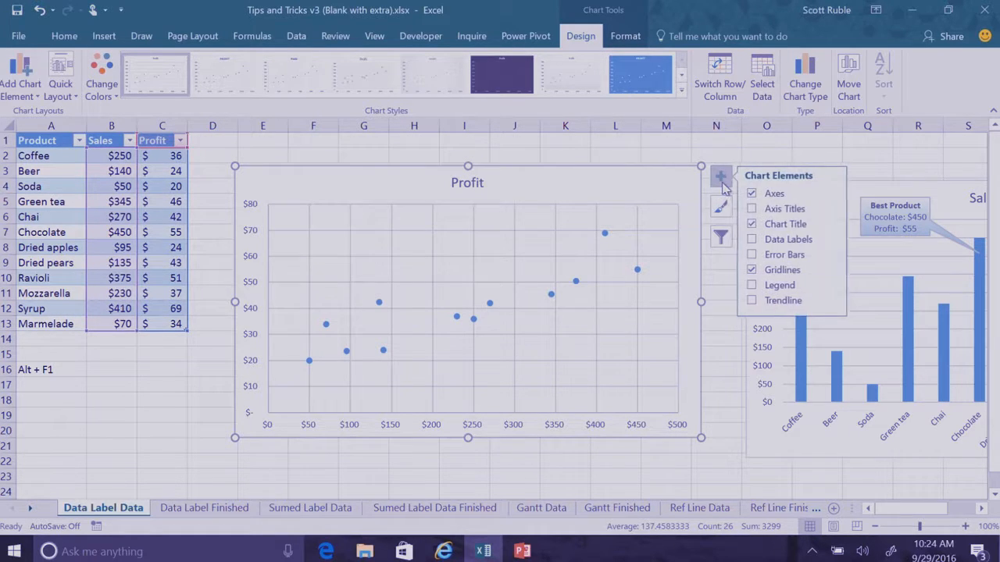
click(753, 209)
click(255, 309)
double_click(256, 309)
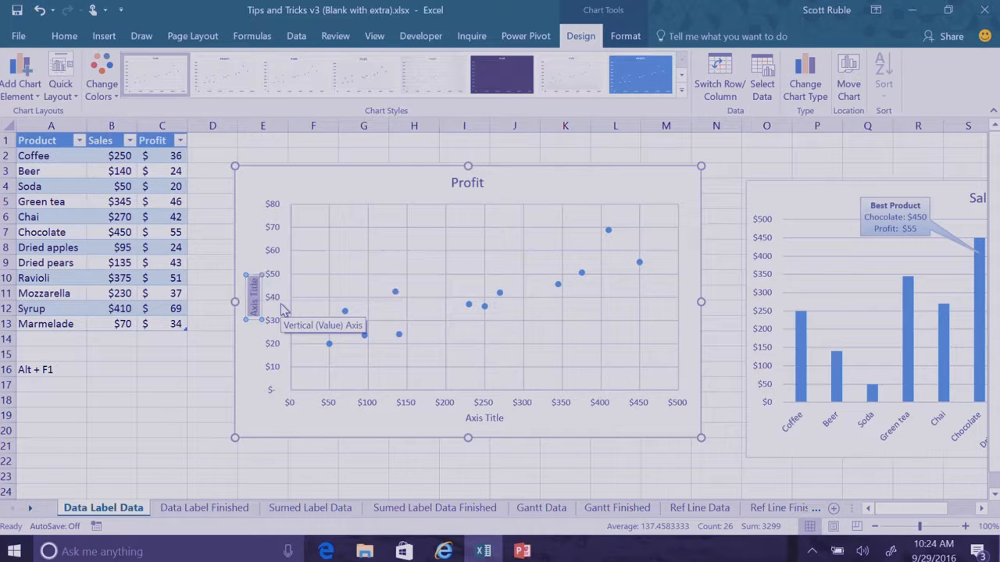
text(Profit)
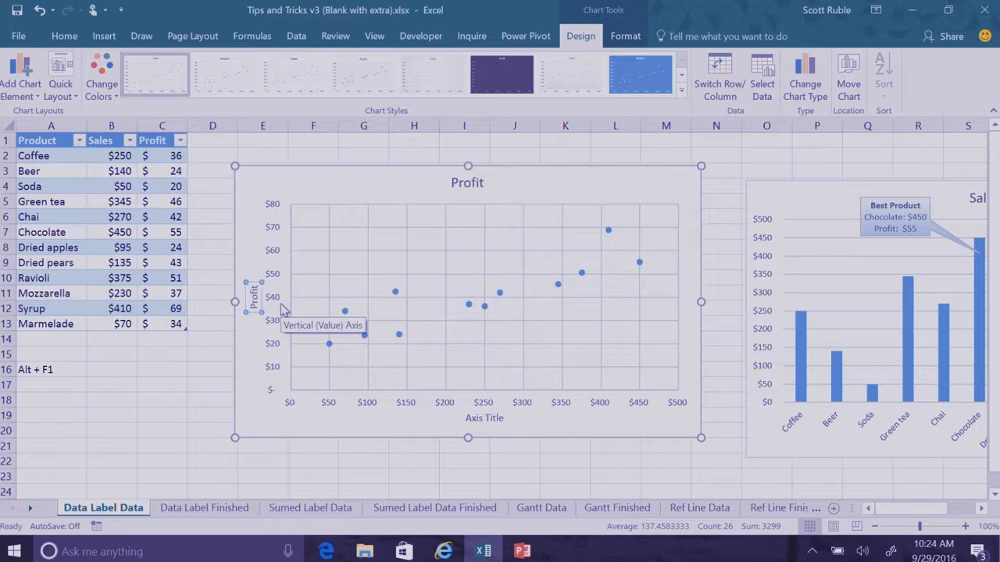
click(478, 418)
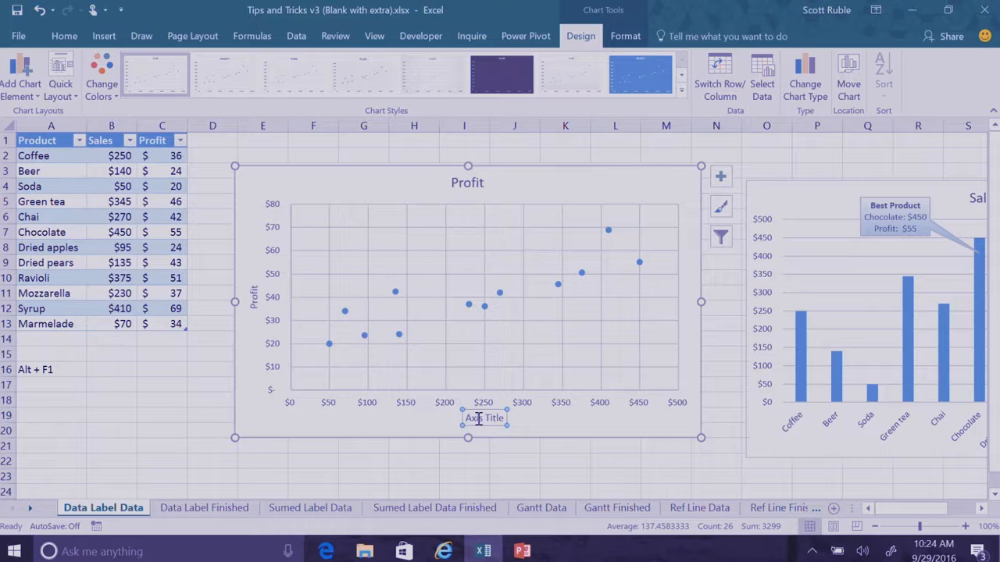
triple_click(477, 422)
text(Sales)
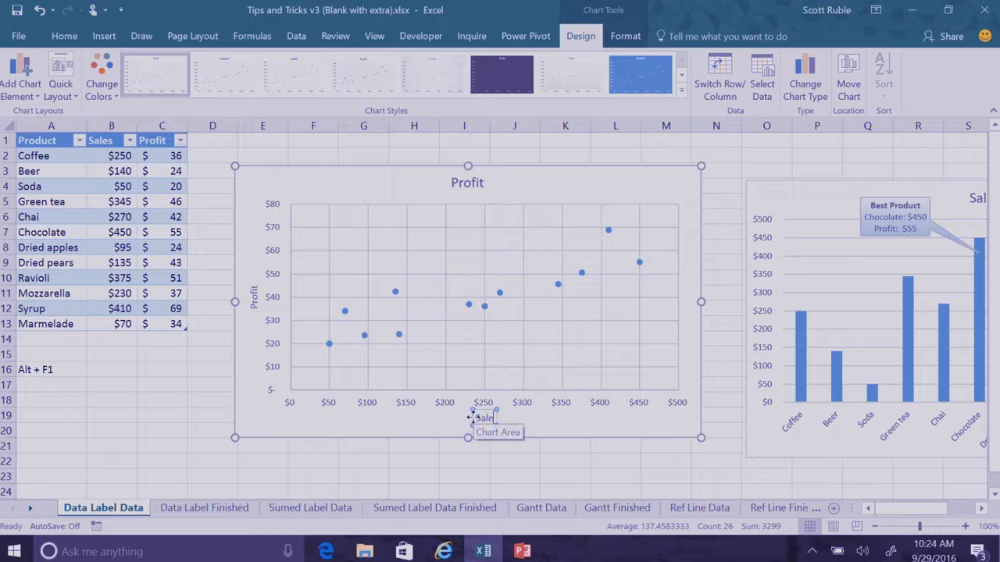
click(399, 420)
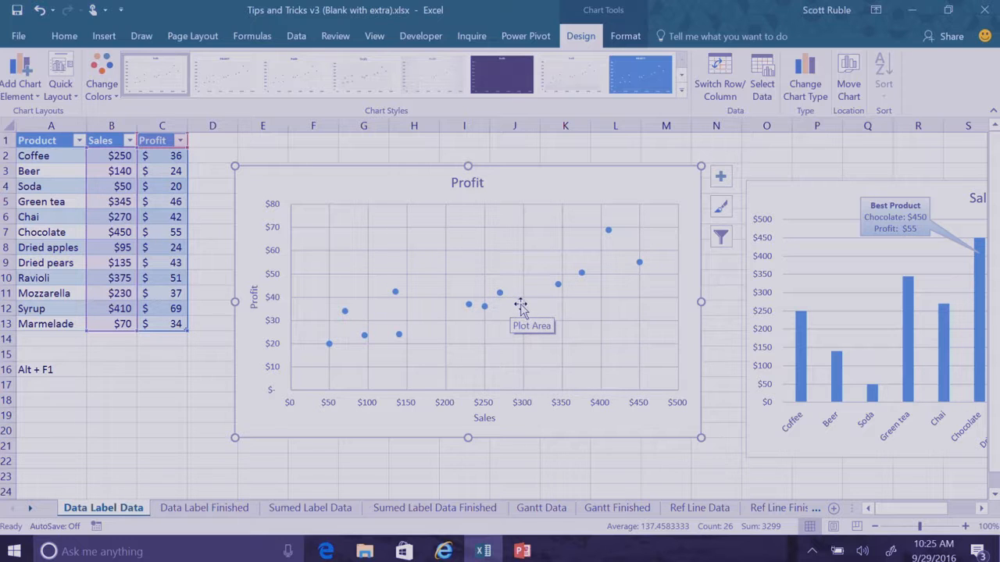
Step: Add data labels to the scatter chart's points and open the detailed label formatting options
click(395, 292)
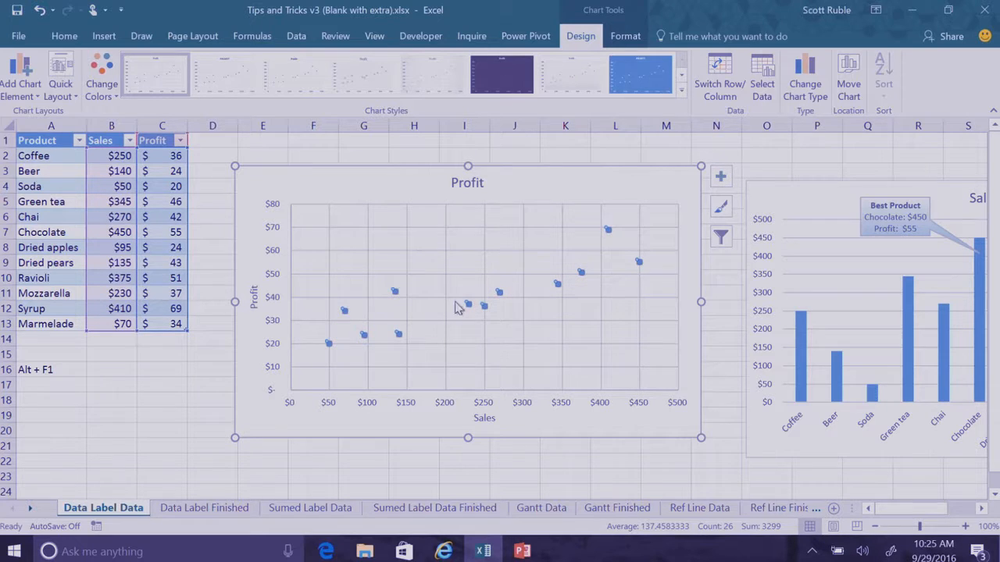
click(723, 178)
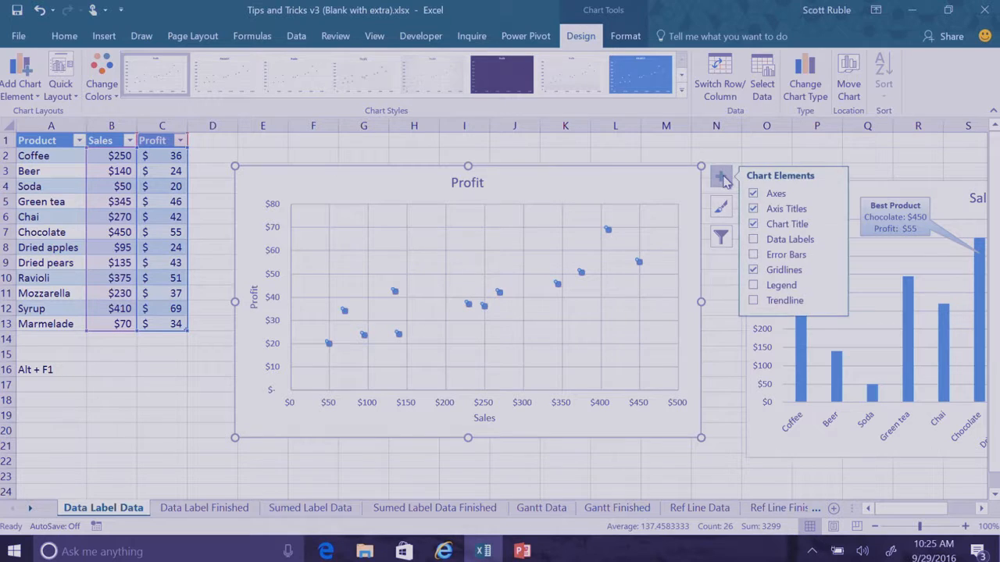
click(753, 239)
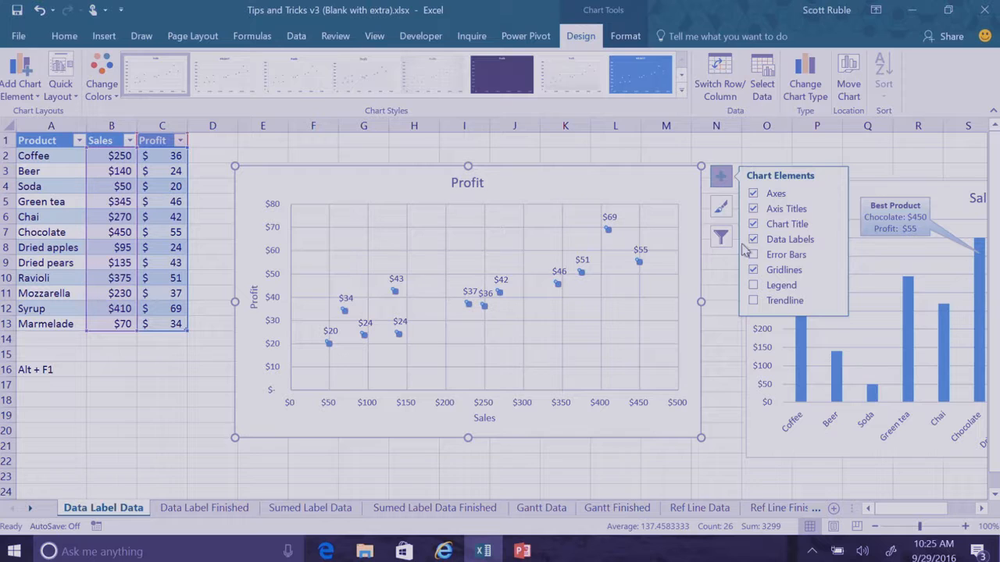
click(832, 240)
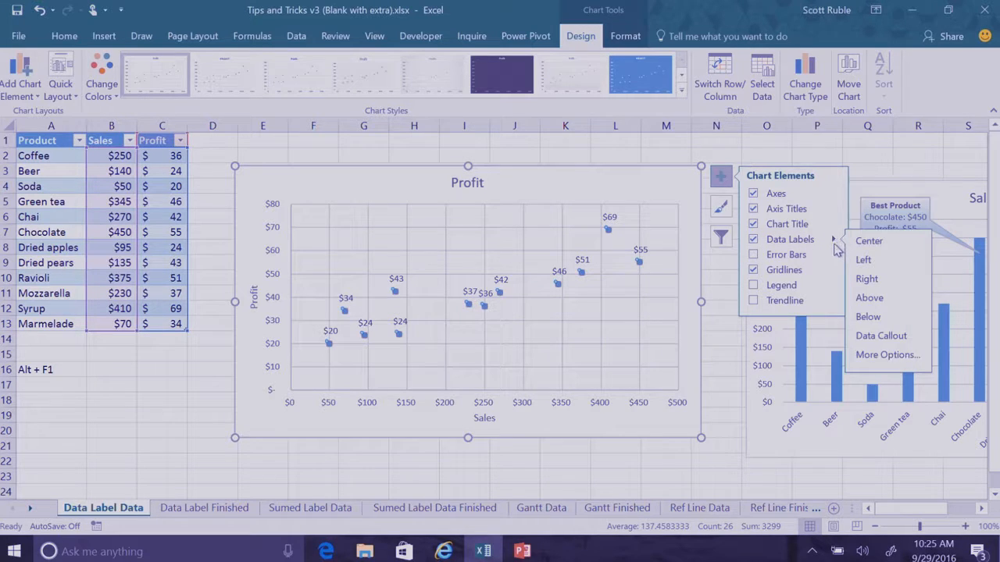
click(879, 358)
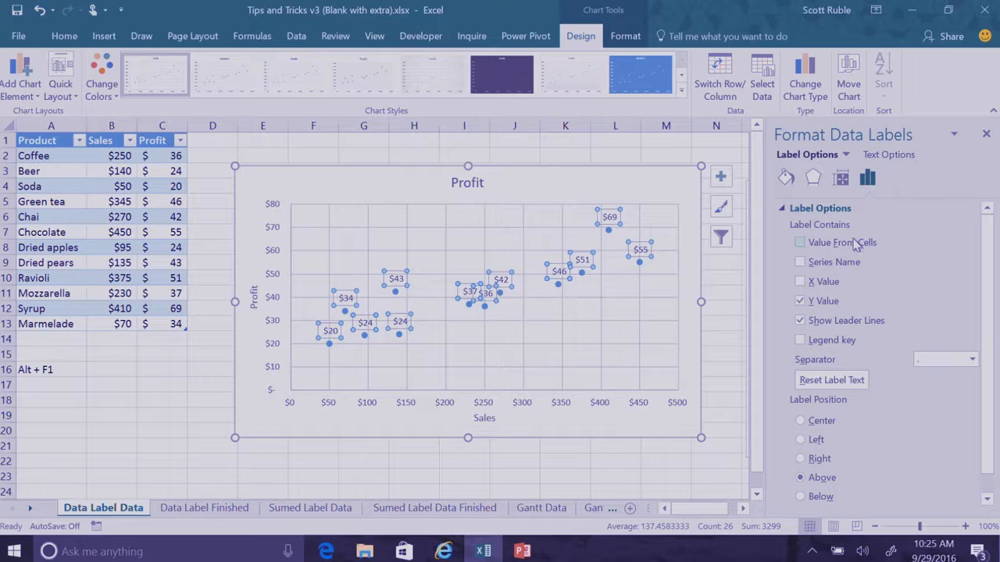
Step: Take the scatter chart's data labels from the product names in A2:A13 and remove the Y value from them
click(821, 246)
drag(310, 155, 255, 152)
click(483, 552)
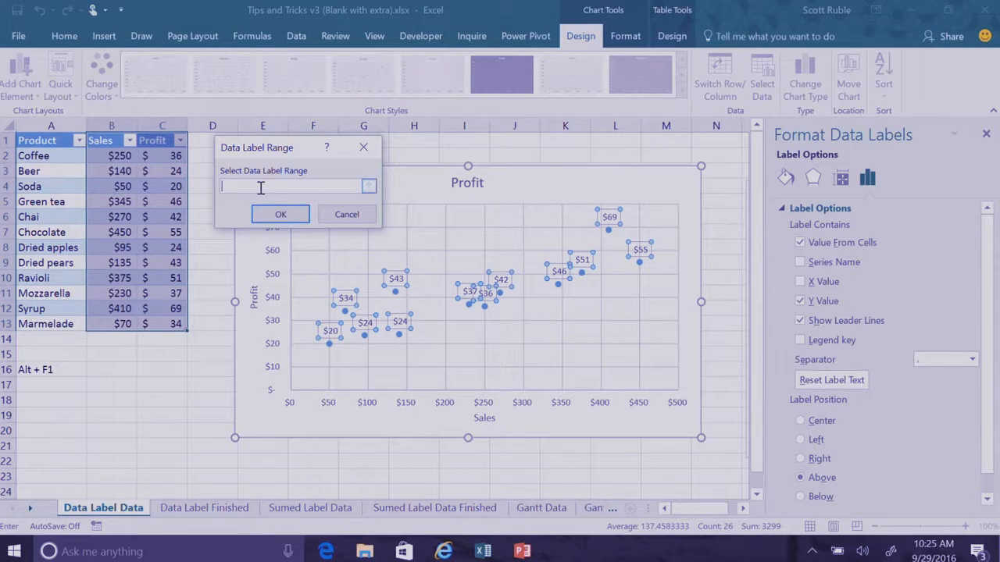
drag(39, 155, 37, 324)
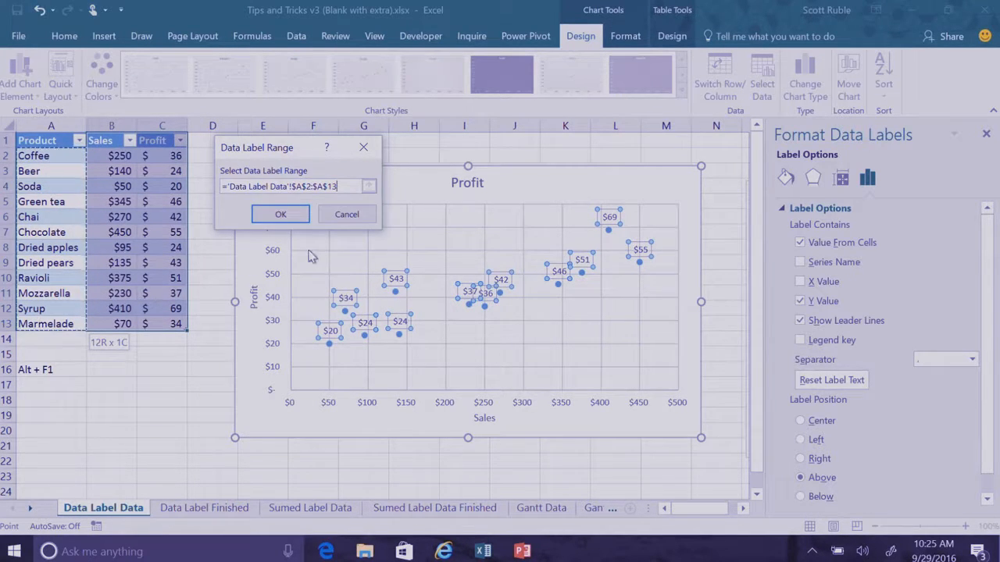
click(280, 214)
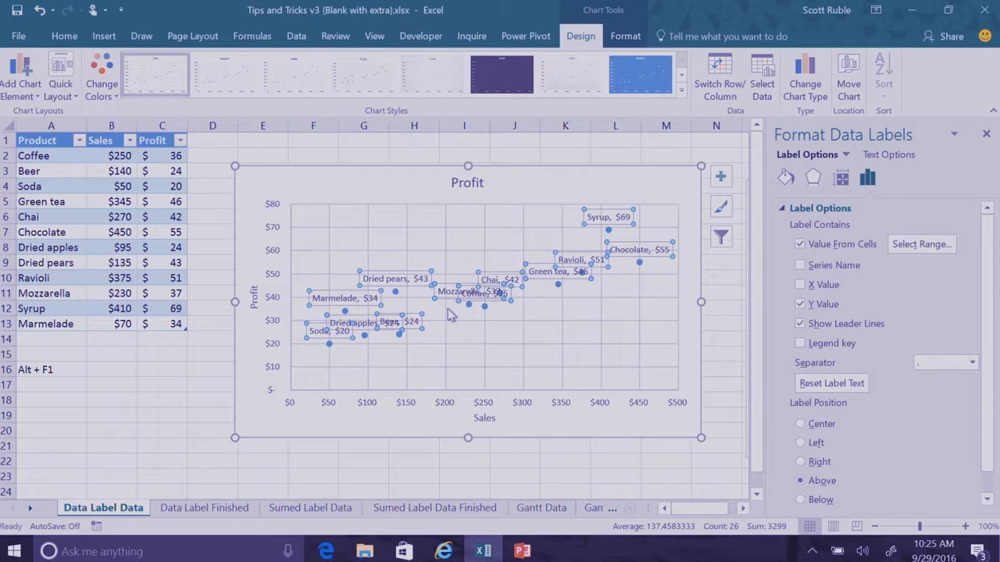
click(800, 305)
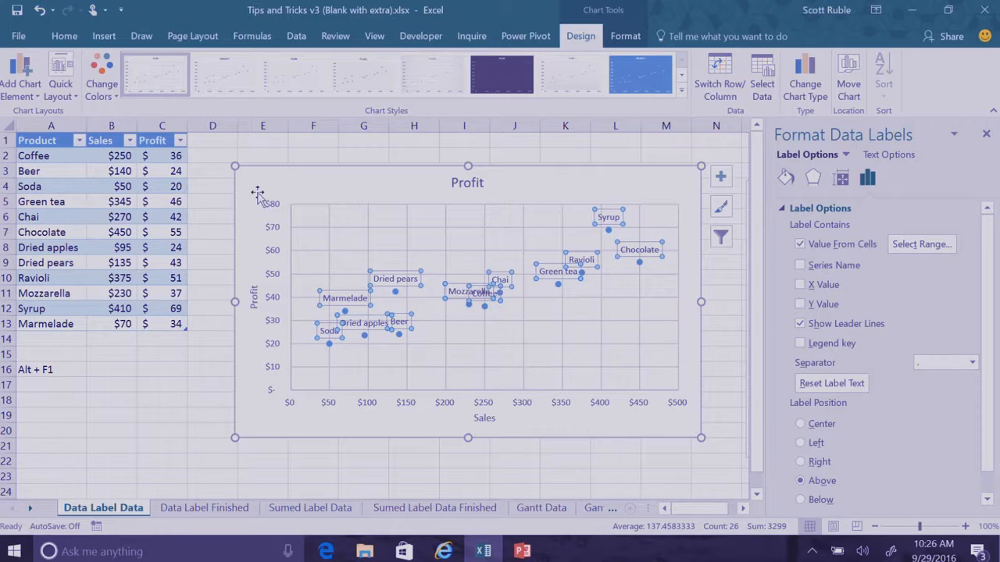
Step: Enlarge the scatter chart over the table's Profit column and move the overlapping Mozzarella and Coffee labels apart
drag(235, 166, 142, 146)
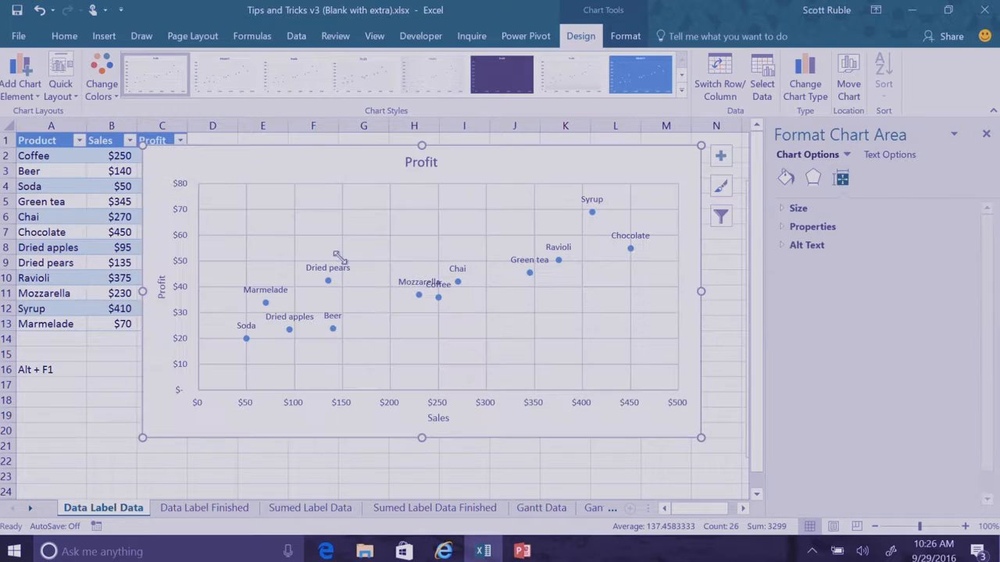
click(418, 285)
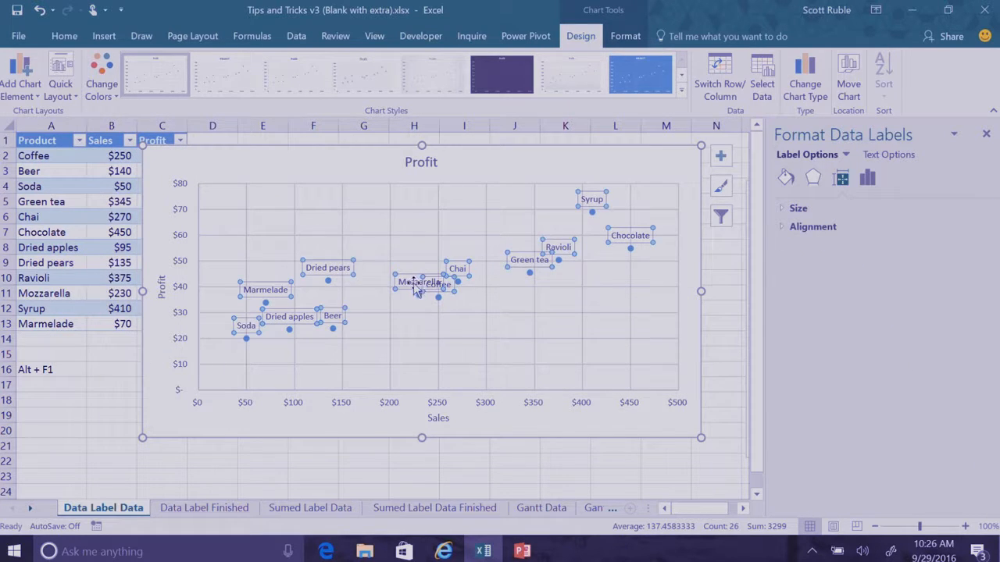
click(407, 282)
drag(407, 272, 381, 250)
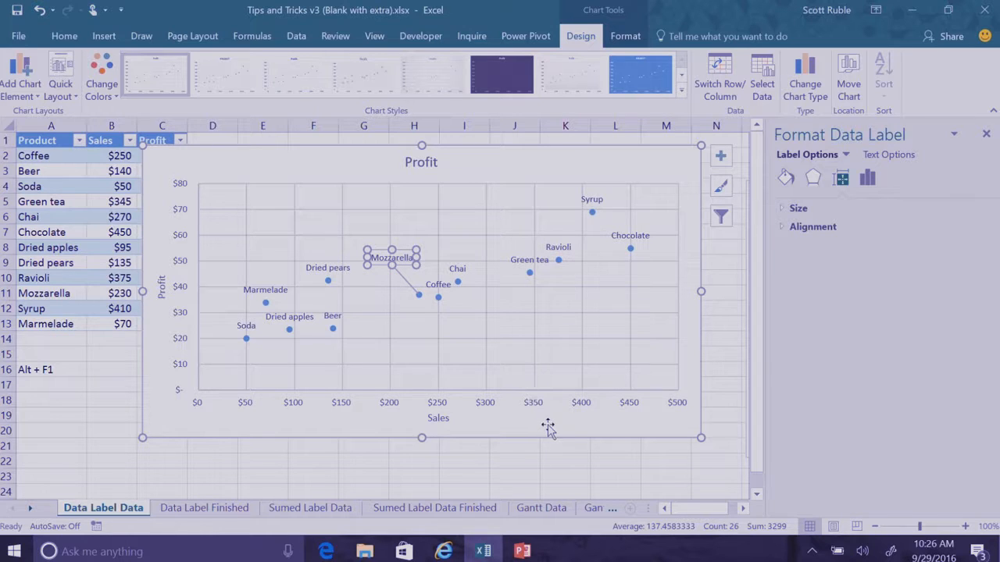
click(439, 286)
drag(446, 279, 489, 301)
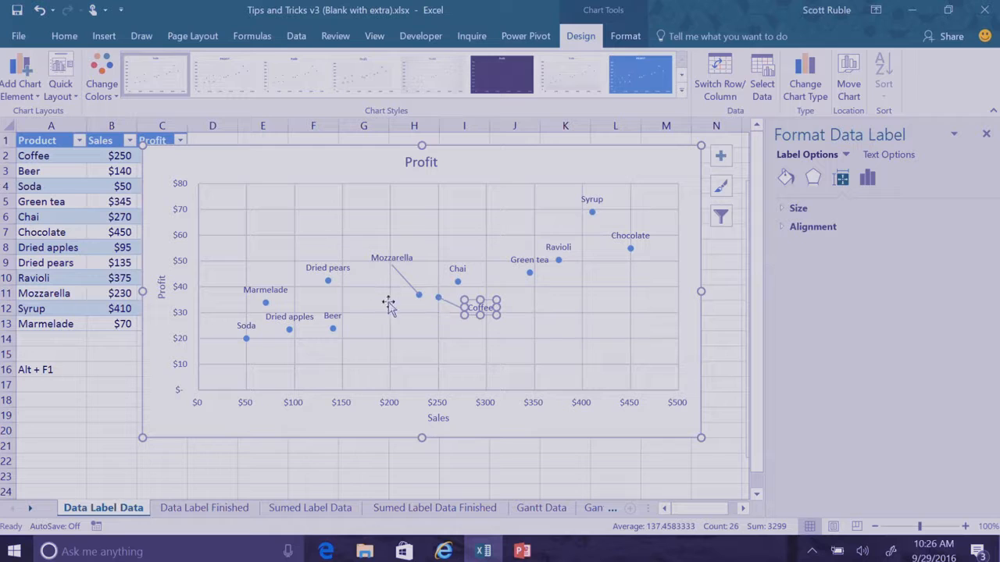
click(575, 428)
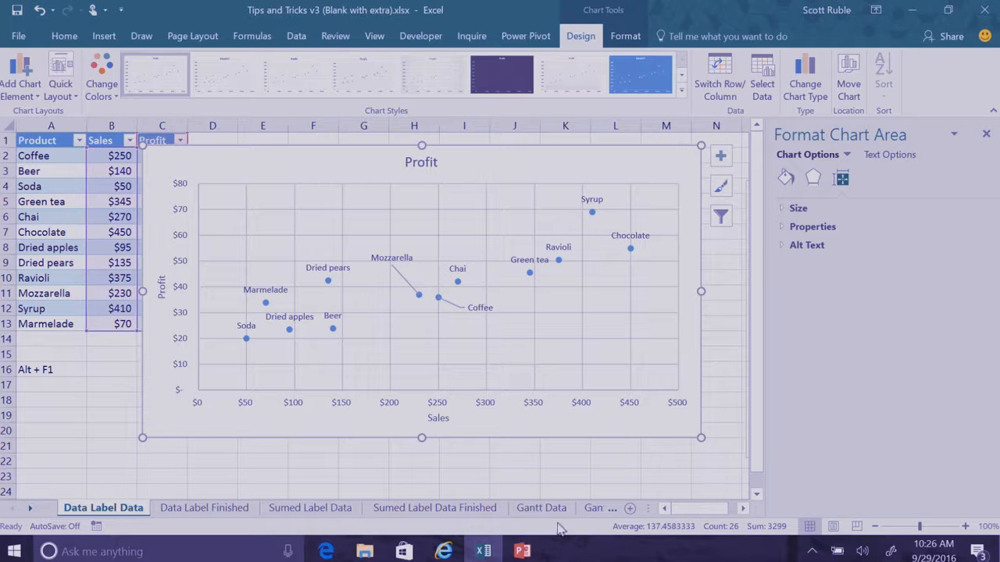
Step: On the Sumed Label Data sheet, insert a stacked column chart from A1:C13 and place it beside the table
click(397, 508)
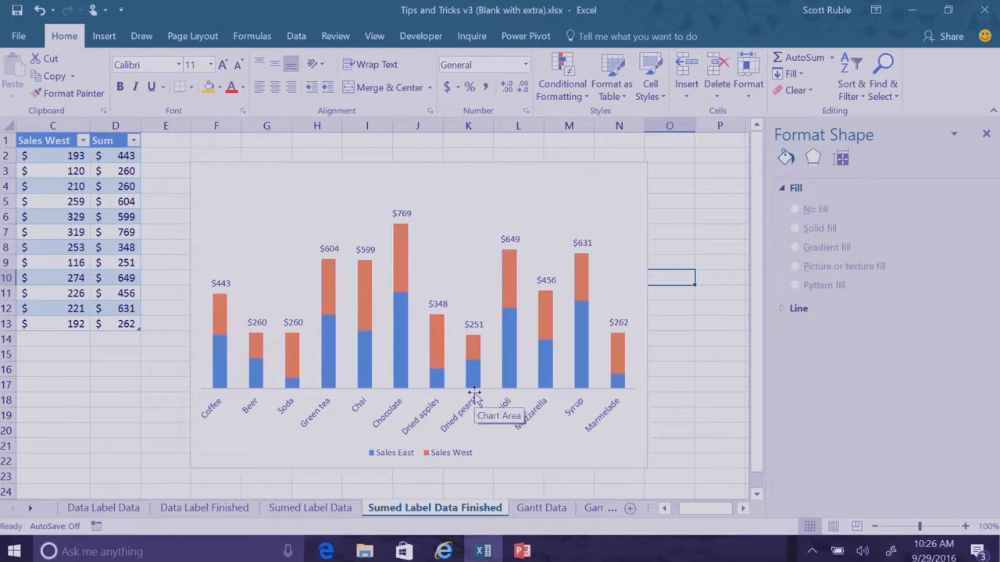
click(334, 509)
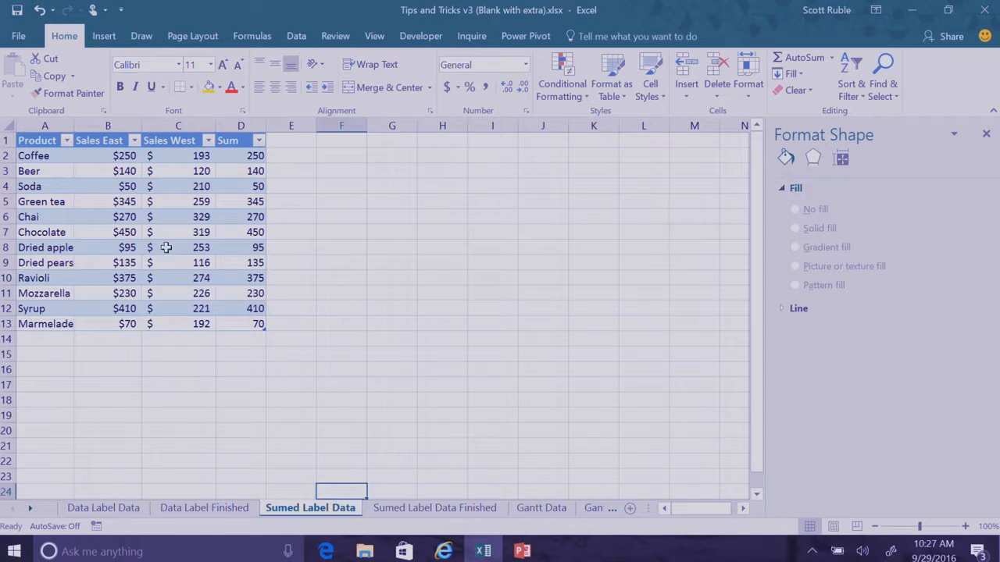
drag(44, 140, 174, 322)
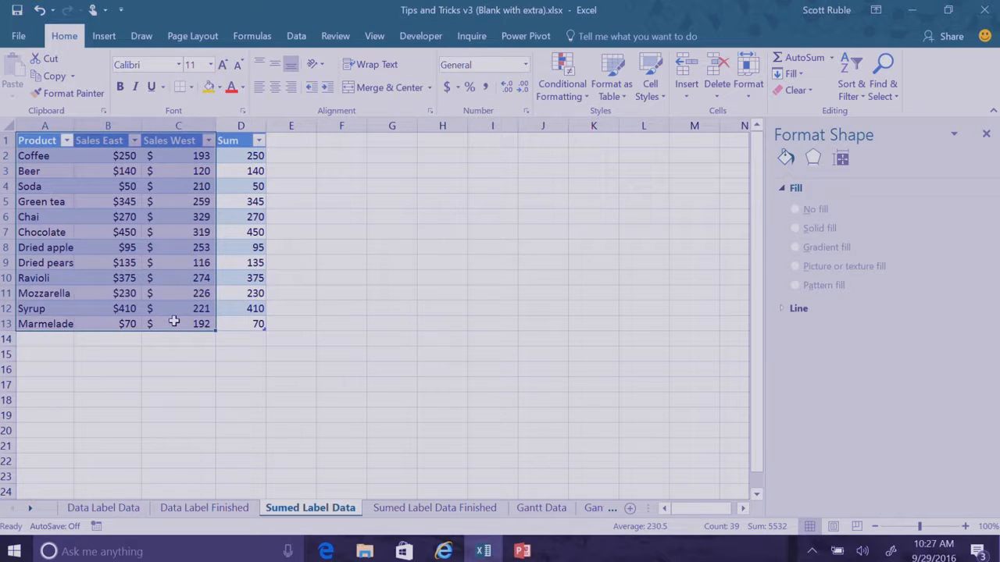
click(106, 36)
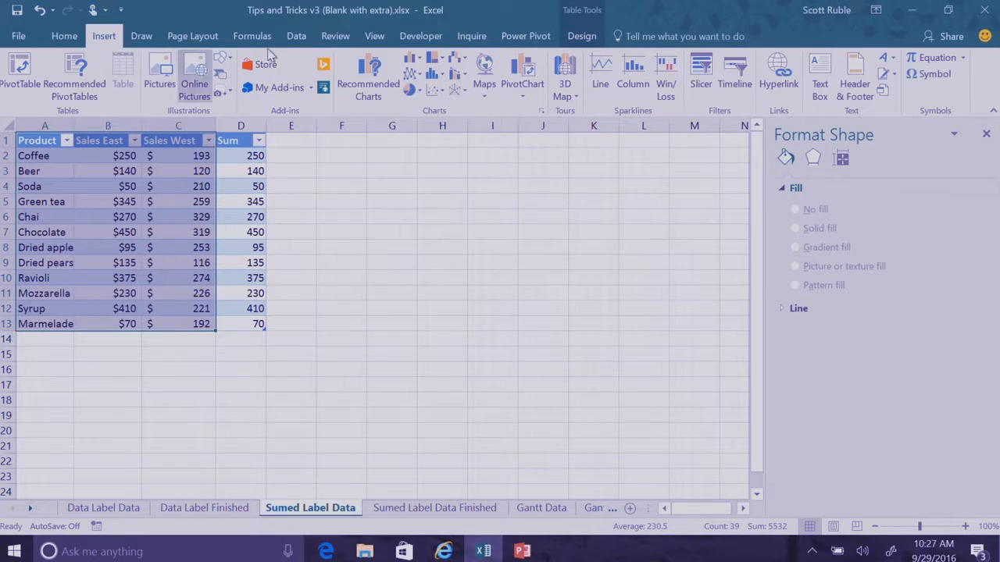
click(413, 58)
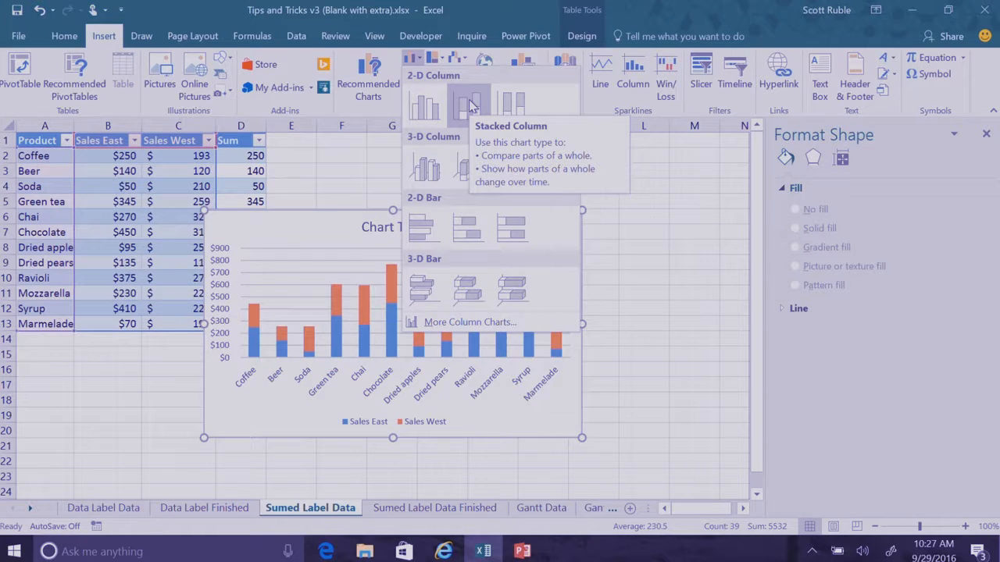
click(469, 106)
drag(451, 230, 563, 208)
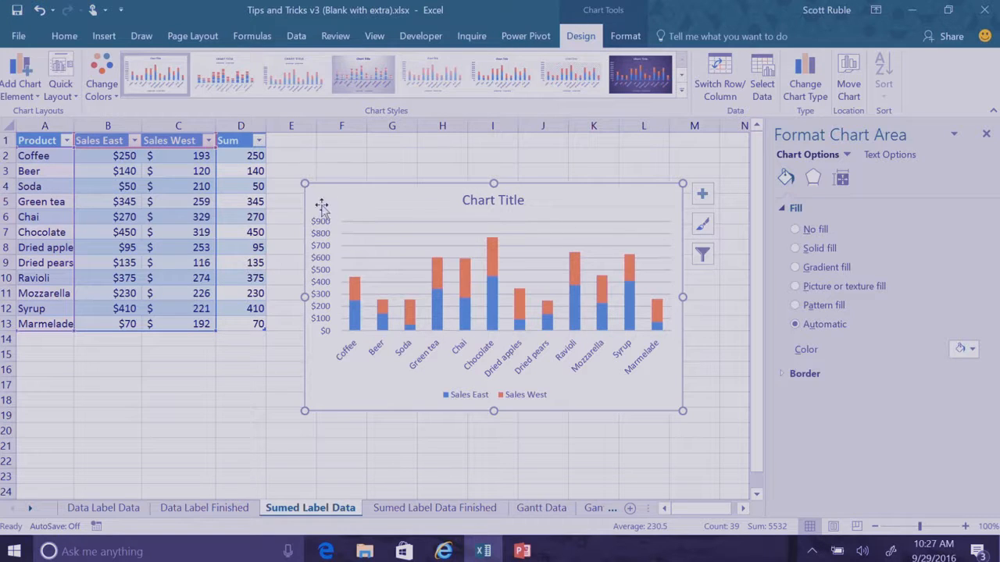
Step: Copy the Sum column (D1:D13) into the stacked column chart as a third series
click(243, 156)
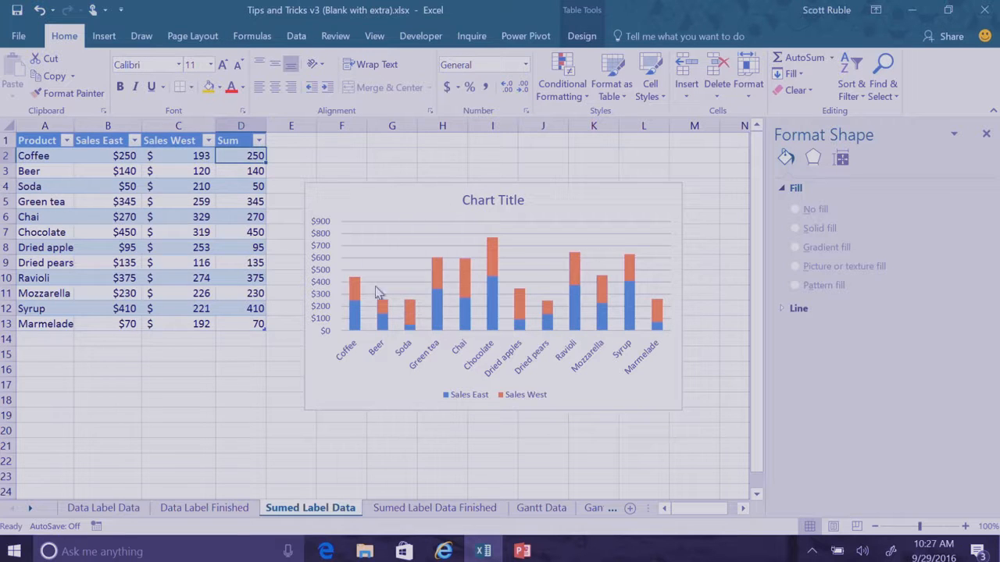
drag(235, 143, 244, 318)
key(ctrl+c)
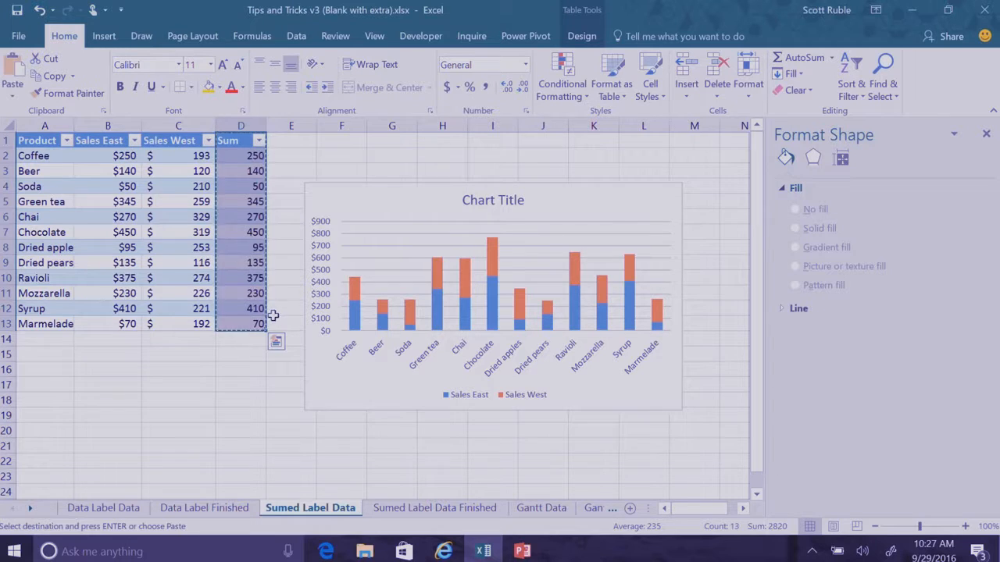
click(360, 199)
key(ctrl+v)
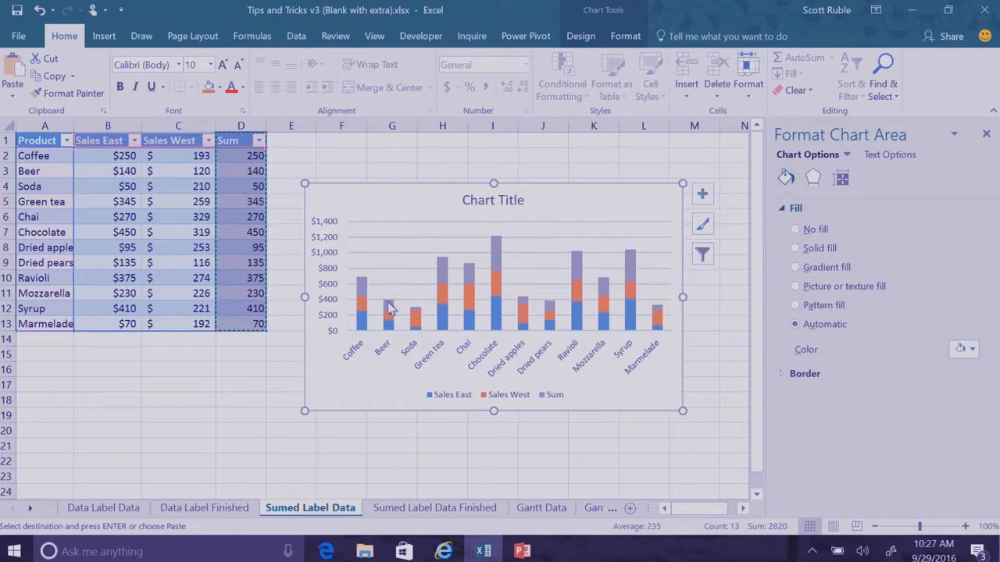
Step: Add data labels to the Sum series of the stacked column chart
mouse_move(387, 311)
mouse_move(447, 282)
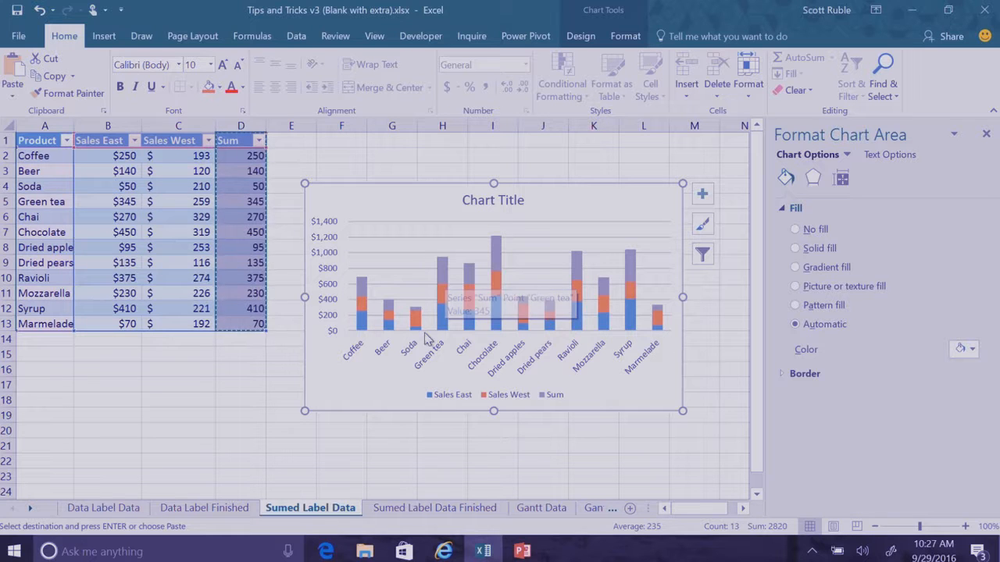
click(360, 294)
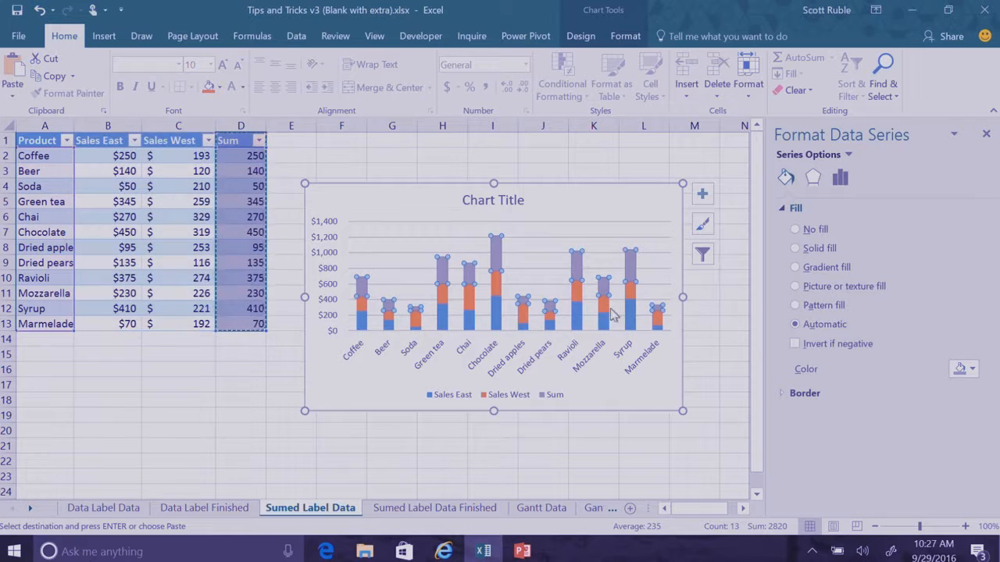
click(705, 197)
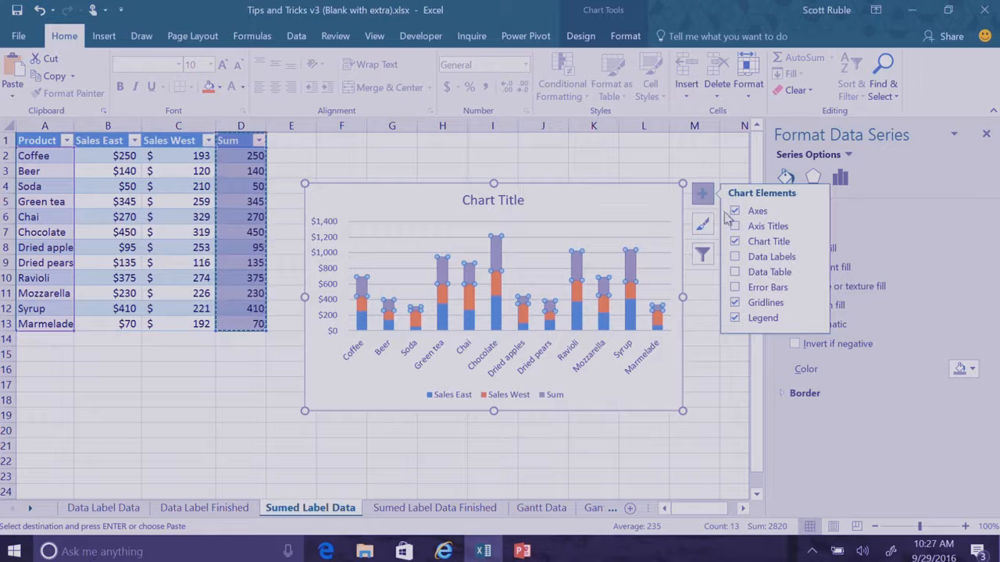
click(735, 257)
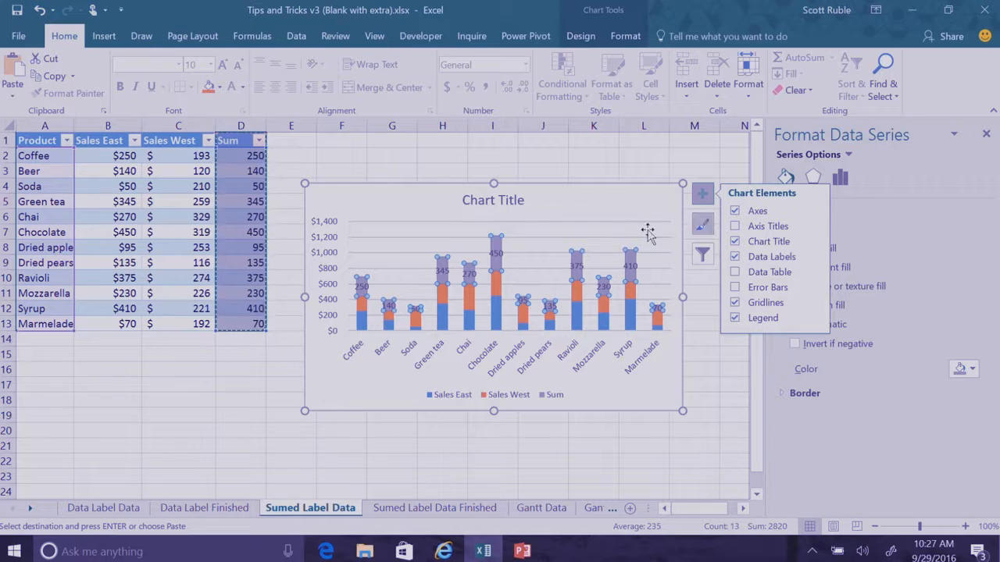
Step: Format the Sum values in D2:D13 as dollar accounting numbers with no decimal places
click(247, 188)
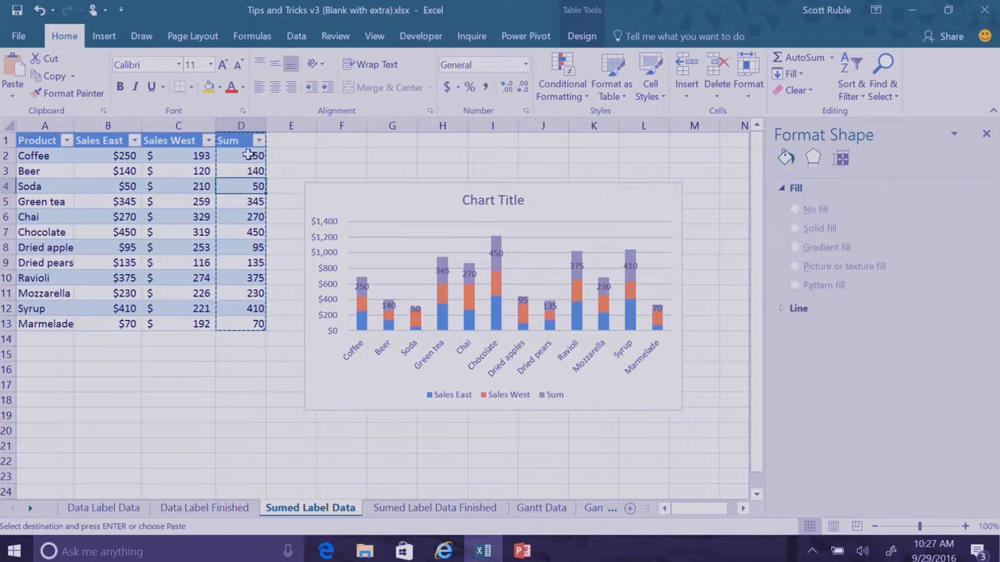
drag(247, 155, 246, 323)
key(Return)
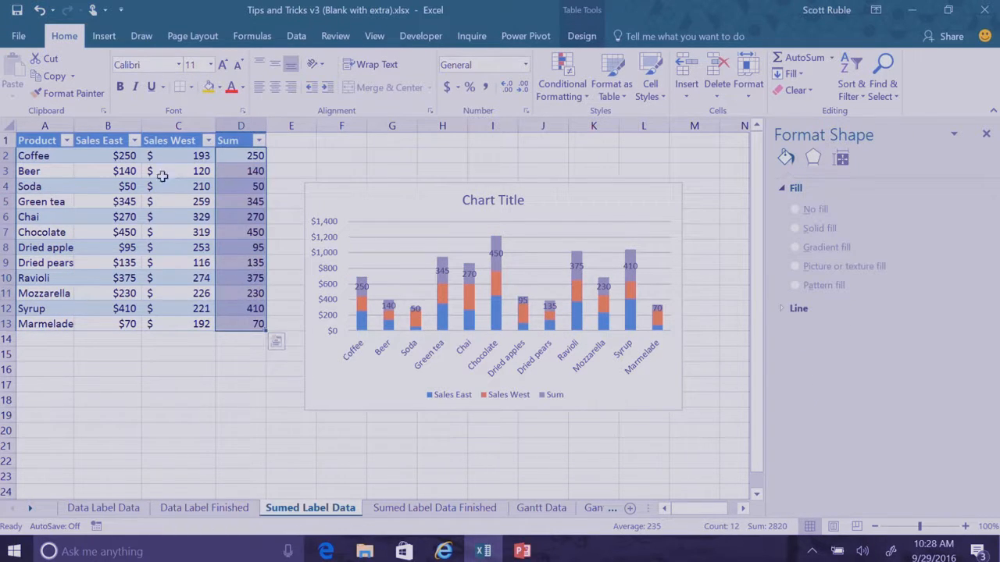
click(446, 87)
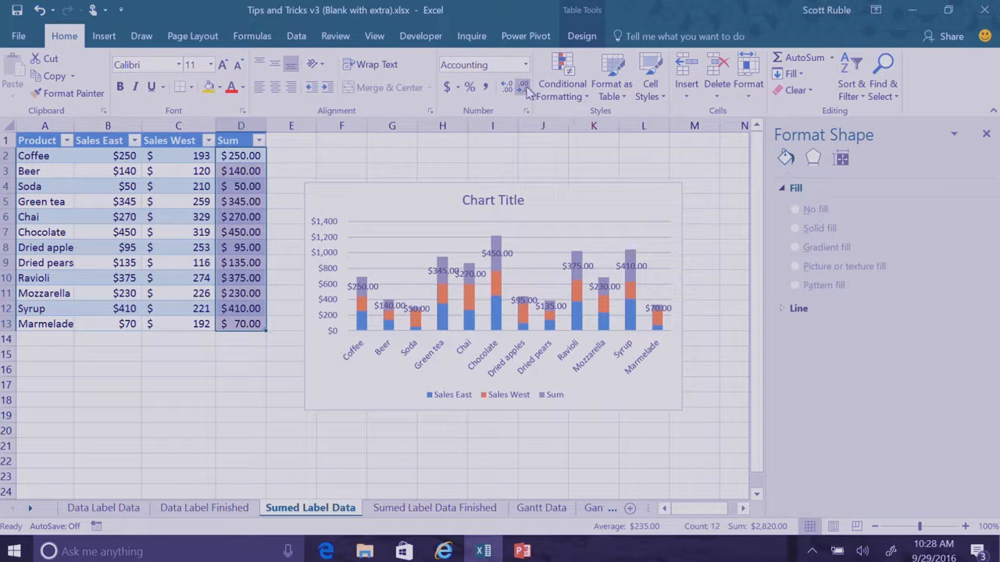
double_click(525, 88)
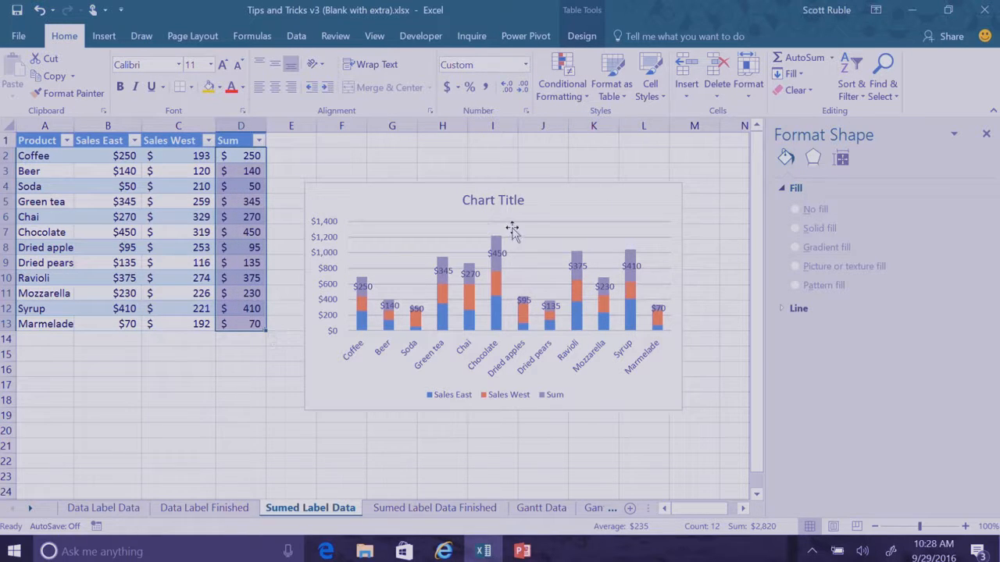
Step: Position the Sum series data labels at Inside Base in the stacked column chart
click(498, 258)
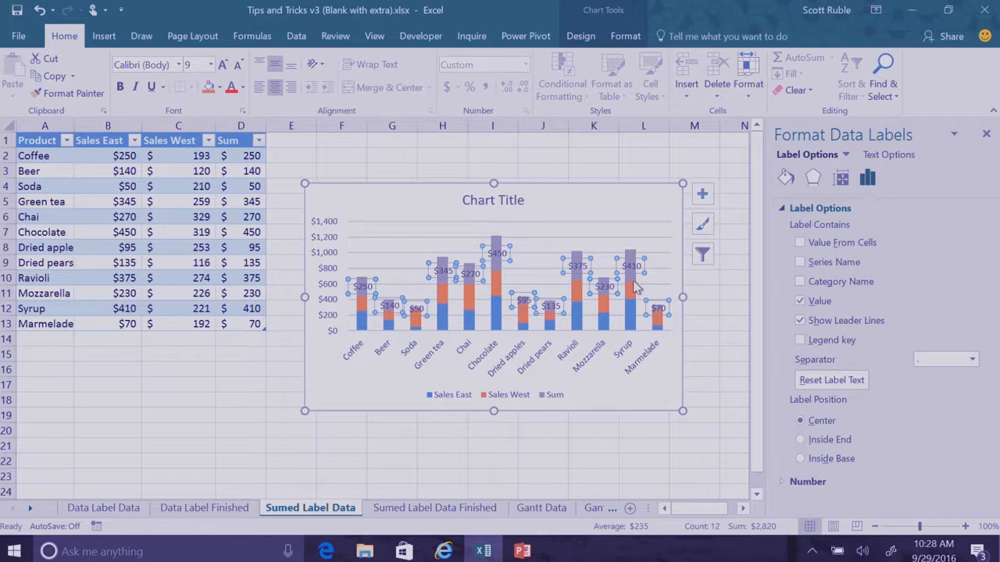
click(702, 202)
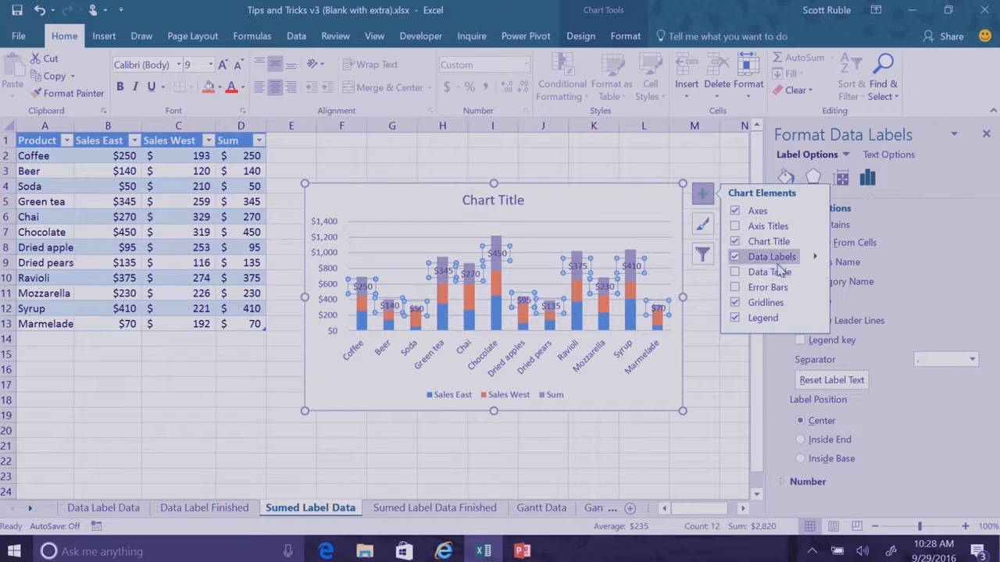
click(817, 260)
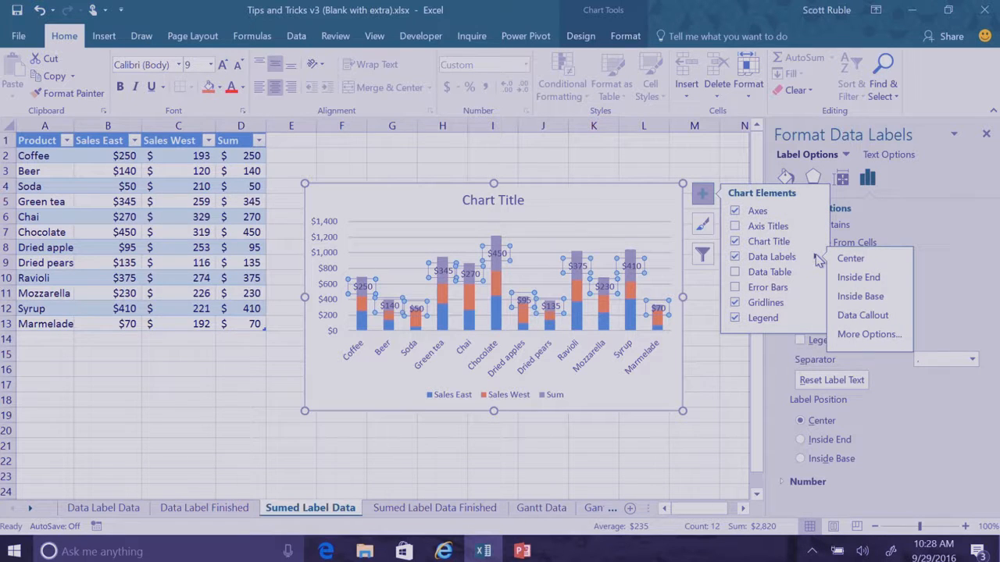
click(871, 297)
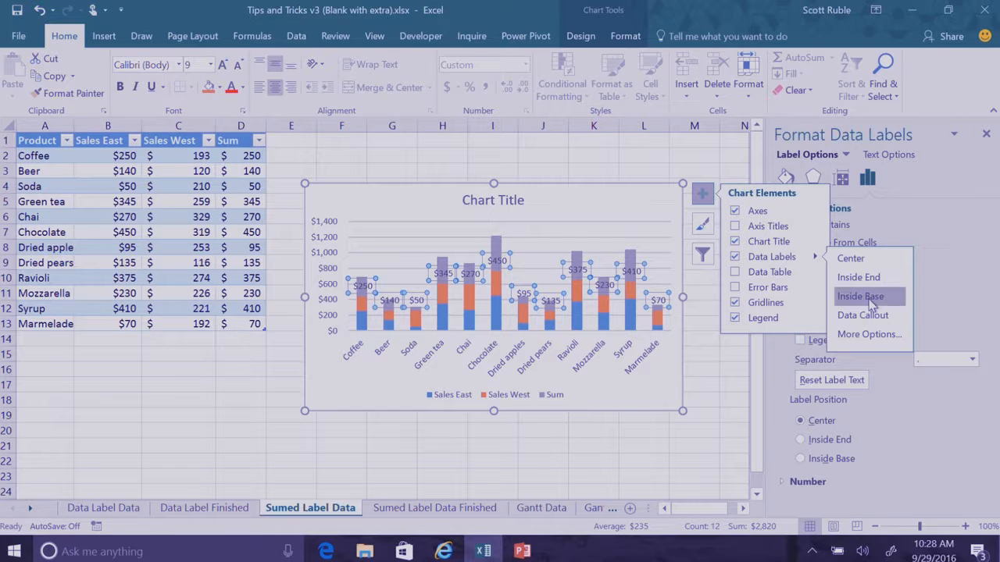
Step: Enlarge the stacked column chart so it spans from the Sum column to column M, down to about row 20
click(388, 219)
drag(305, 184, 245, 141)
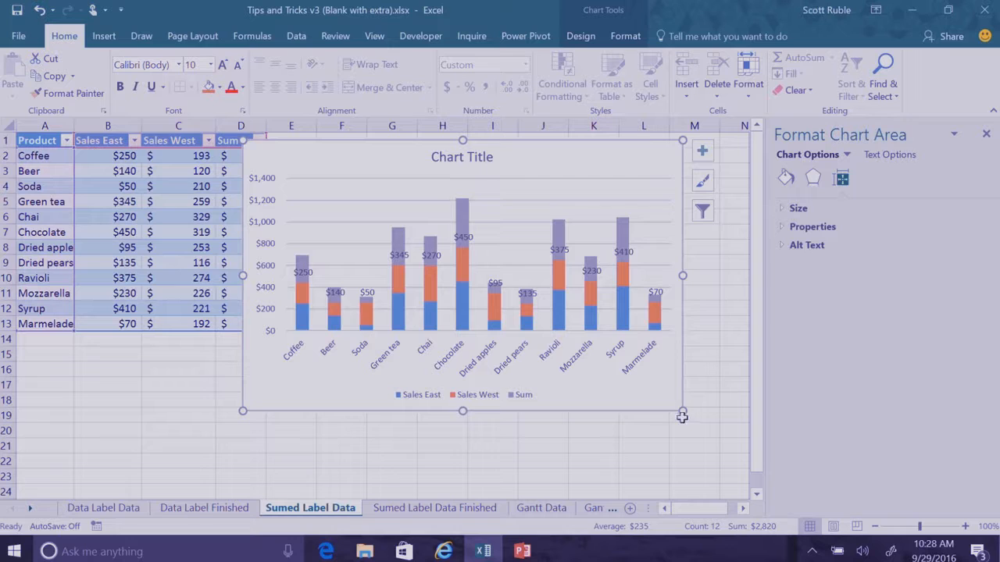
drag(682, 408, 711, 440)
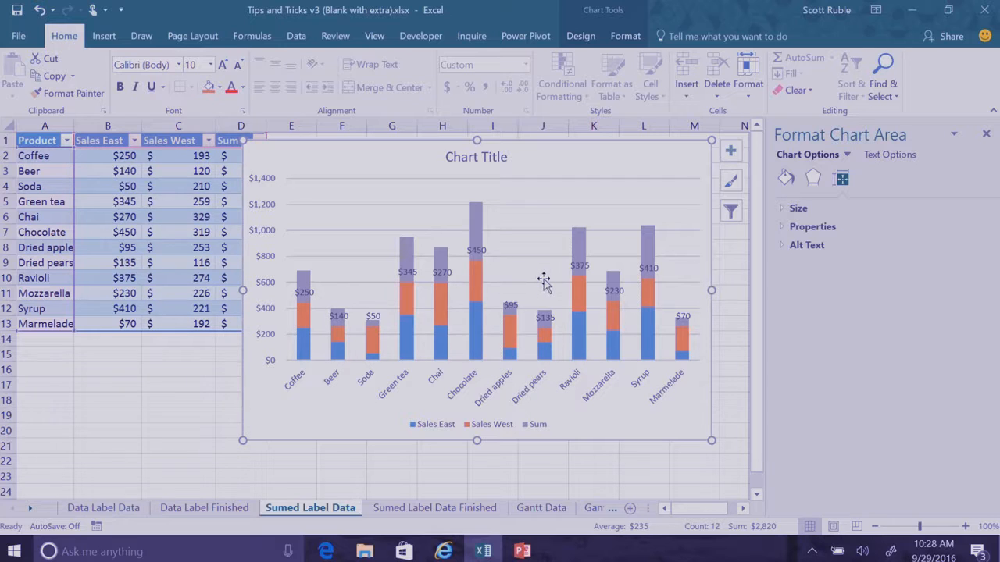
Step: Set the Sum series of the stacked column chart to no fill so only its labels show
click(302, 281)
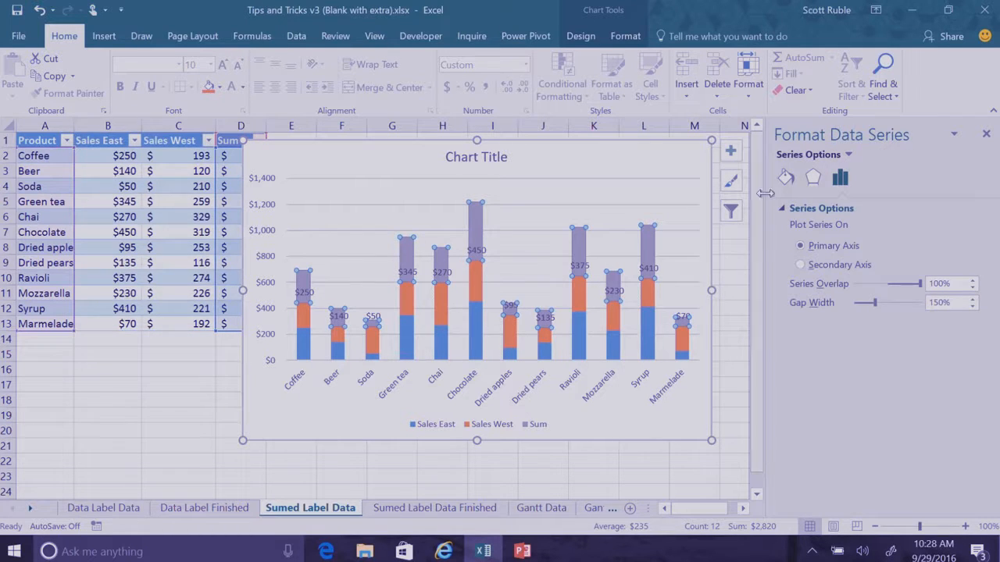
click(787, 178)
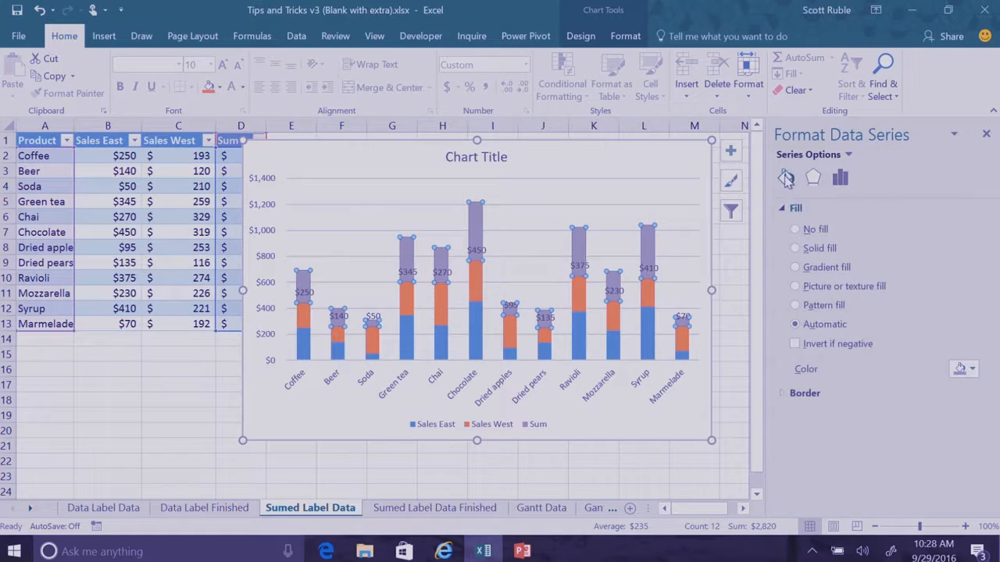
click(795, 229)
click(647, 170)
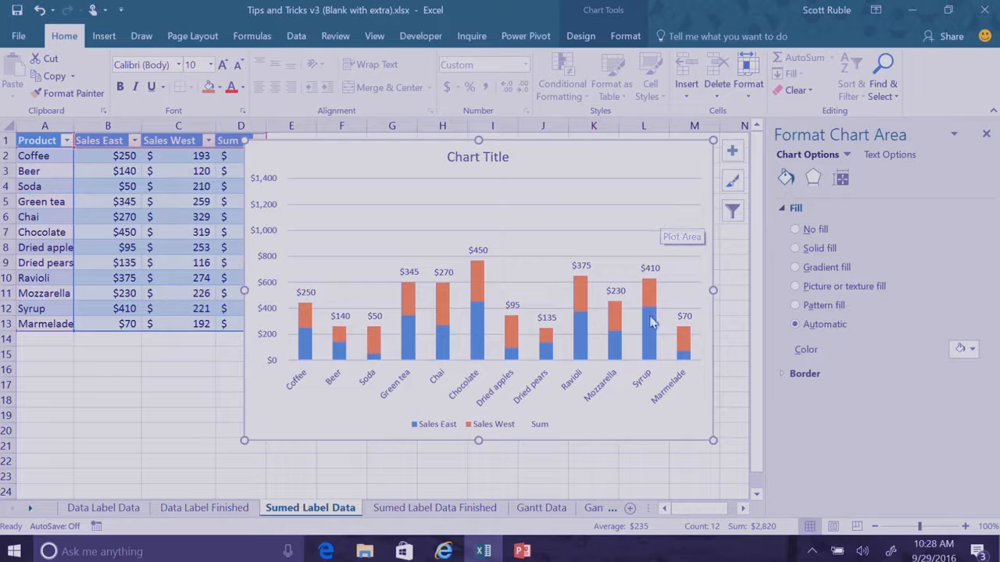
Step: Delete the chart title and the horizontal gridlines from the stacked column chart
click(464, 163)
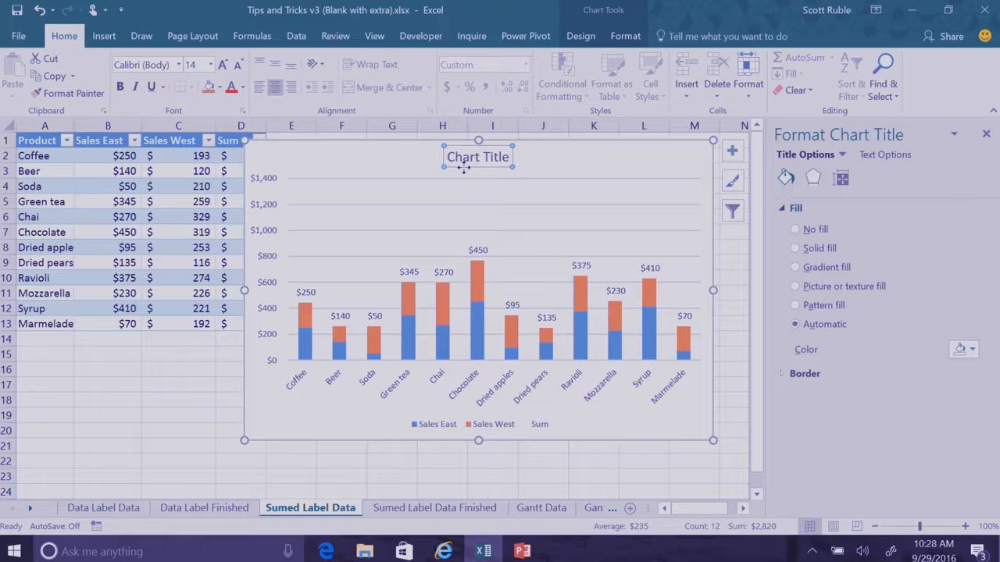
key(Delete)
click(891, 552)
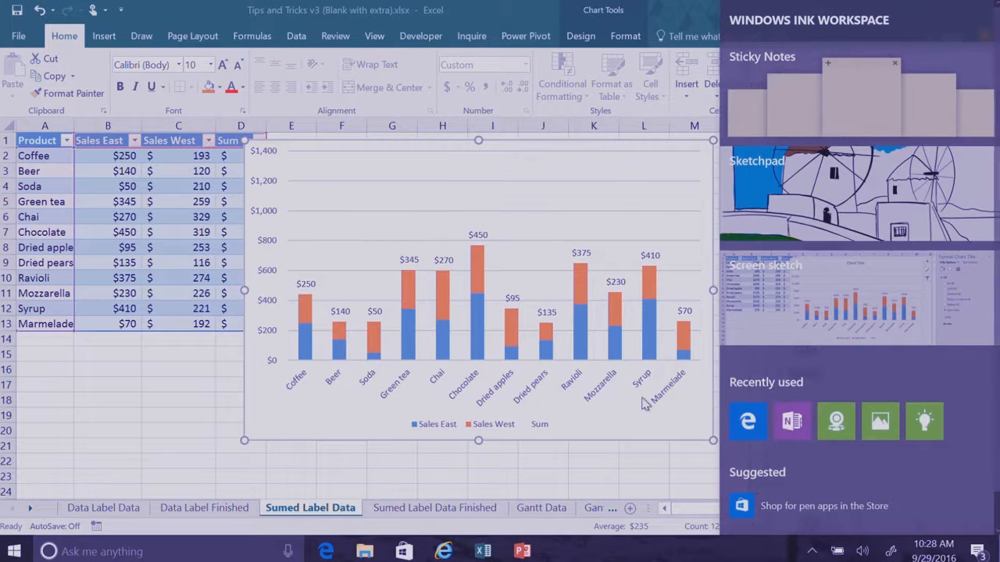
click(494, 195)
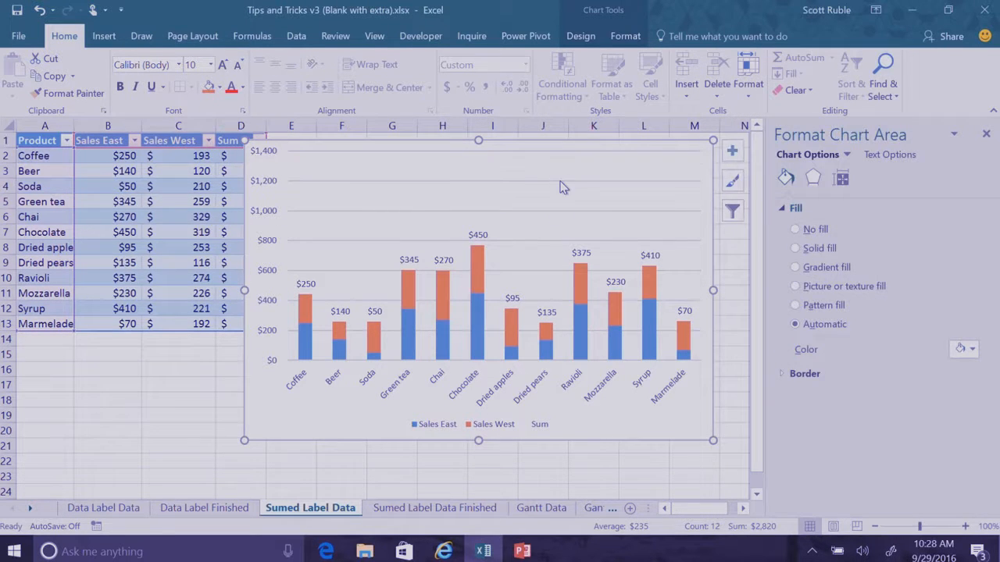
click(560, 181)
key(Escape)
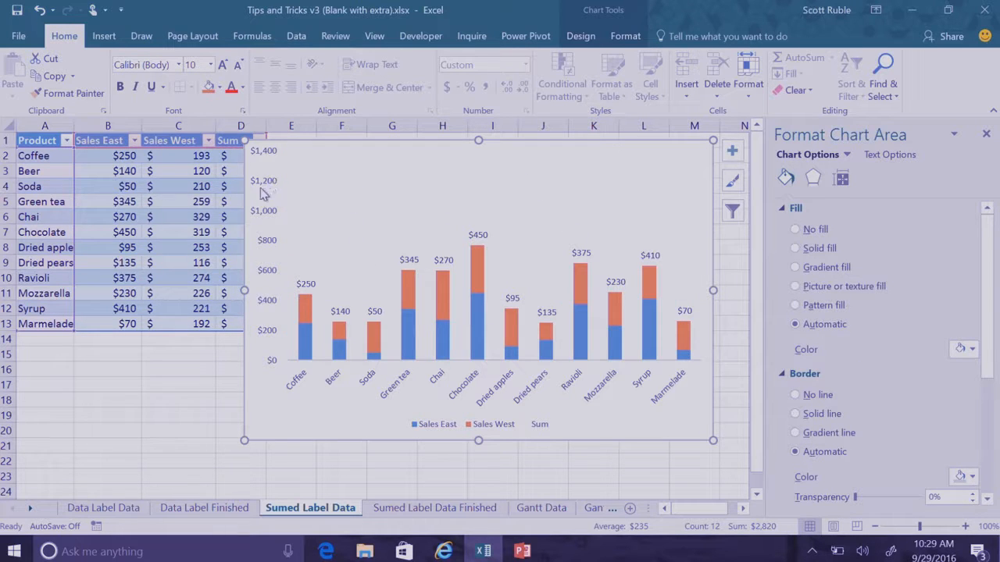
Step: Set the vertical axis maximum to 1200 and delete the axis from the chart
click(263, 189)
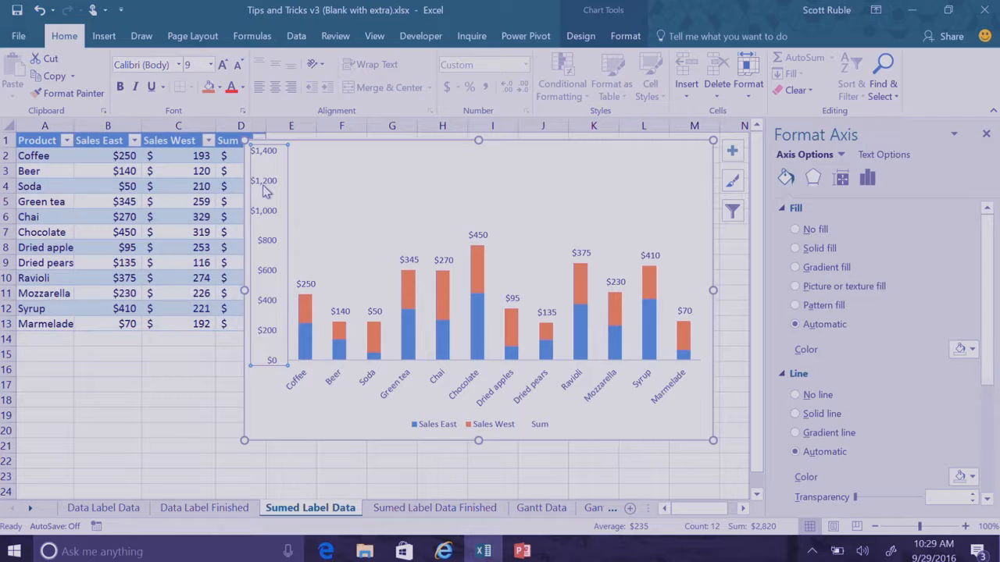
click(871, 178)
click(782, 210)
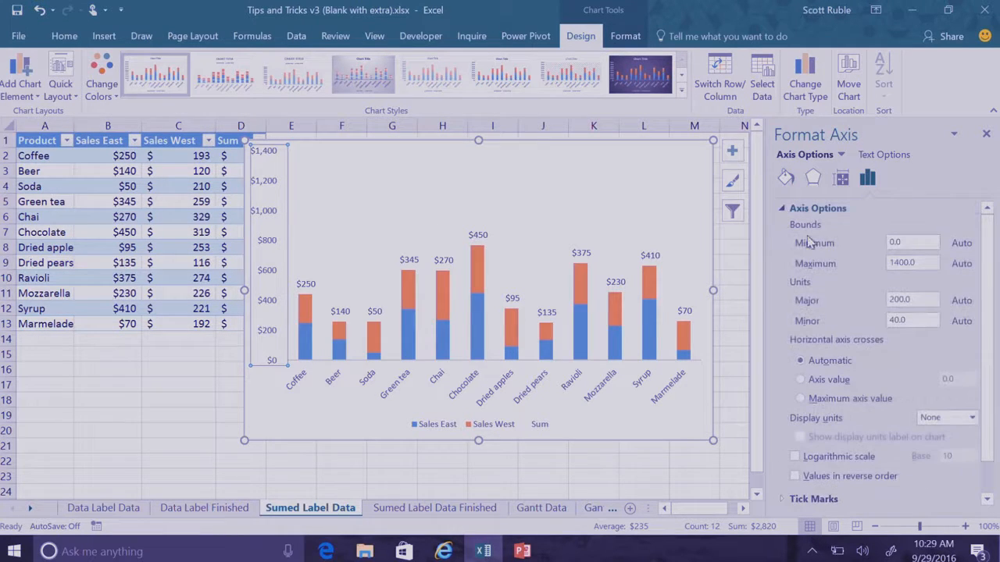
click(902, 264)
text(2)
key(Return)
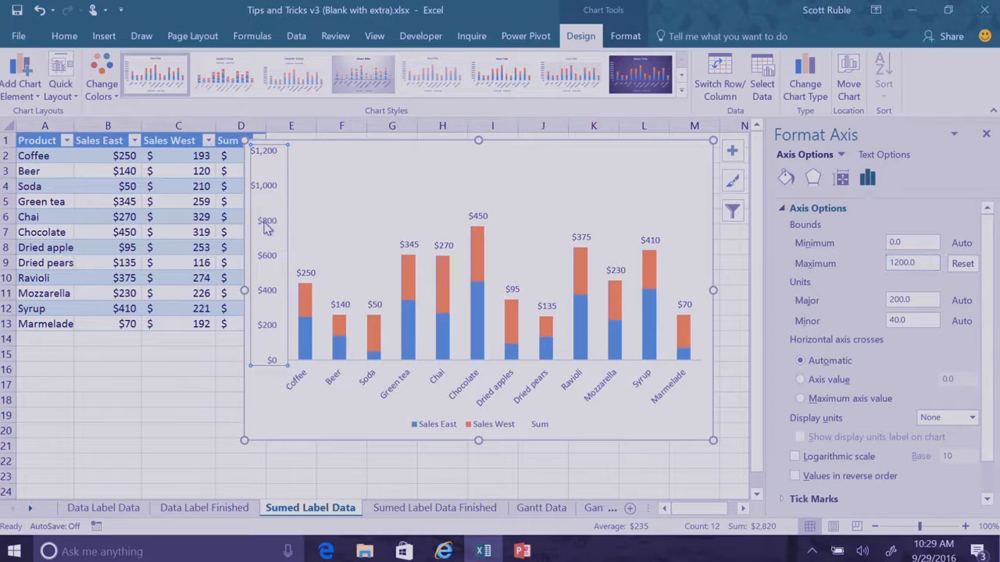
key(Delete)
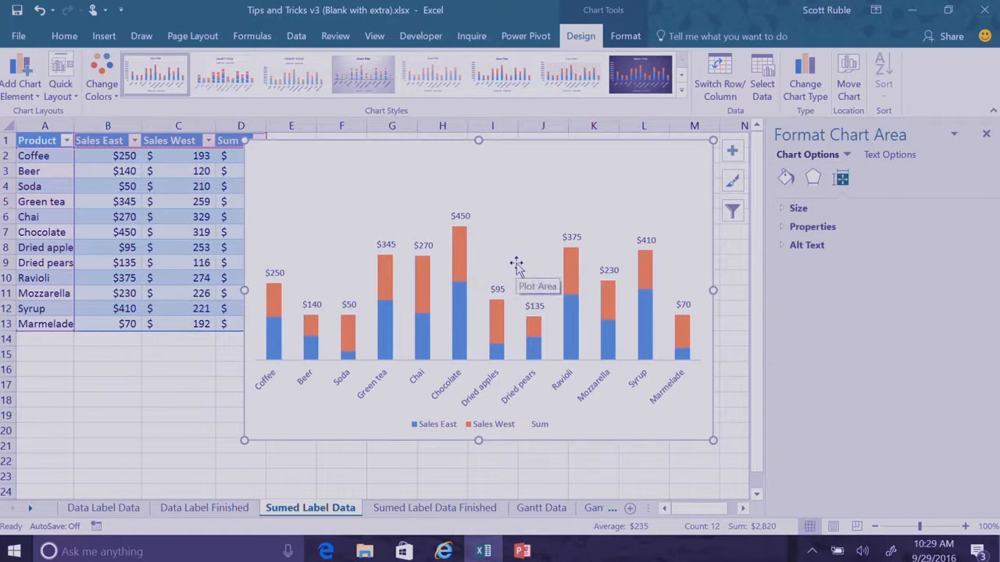
Step: Remove only the Sum entry from the legend of the stacked column chart
click(539, 428)
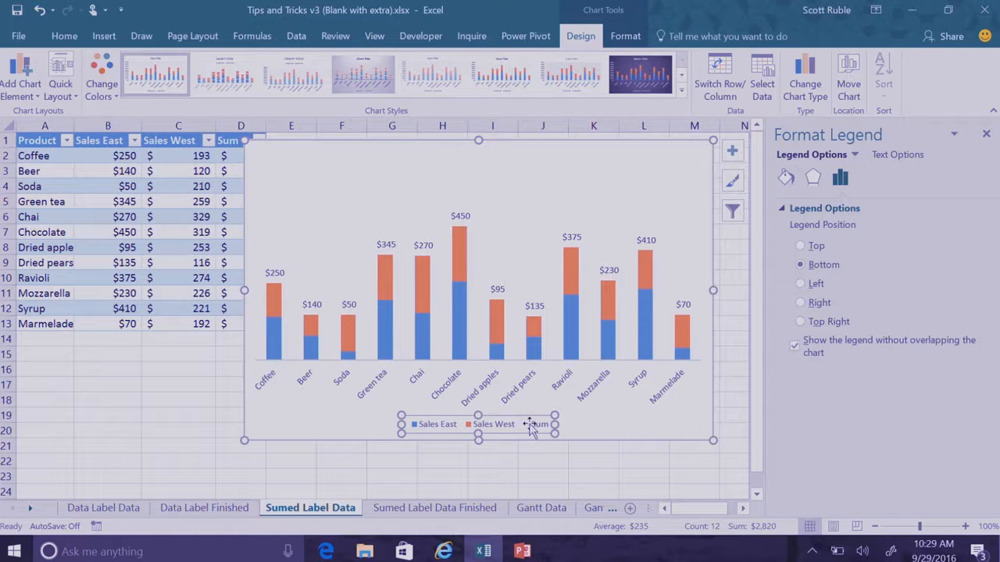
click(538, 425)
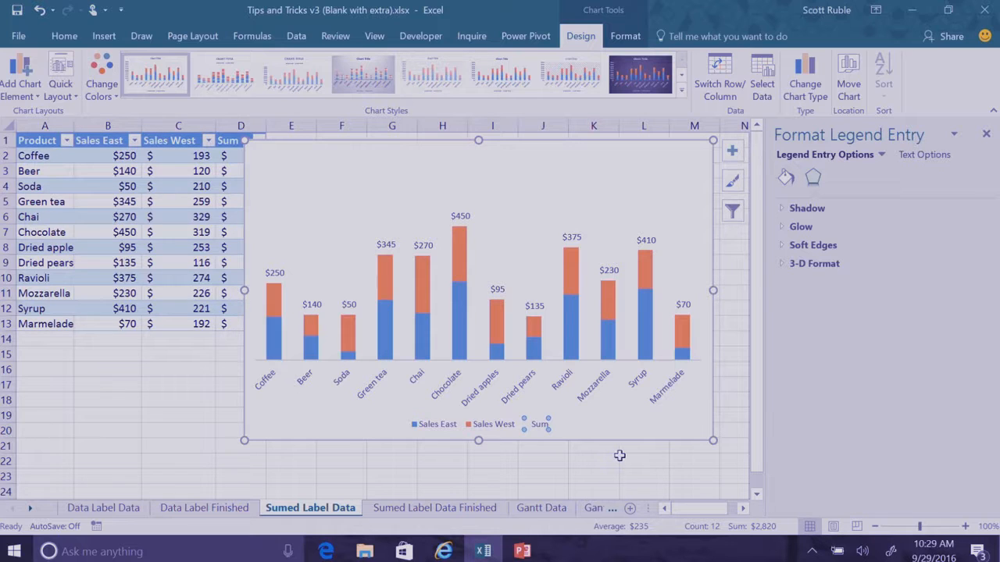
key(Delete)
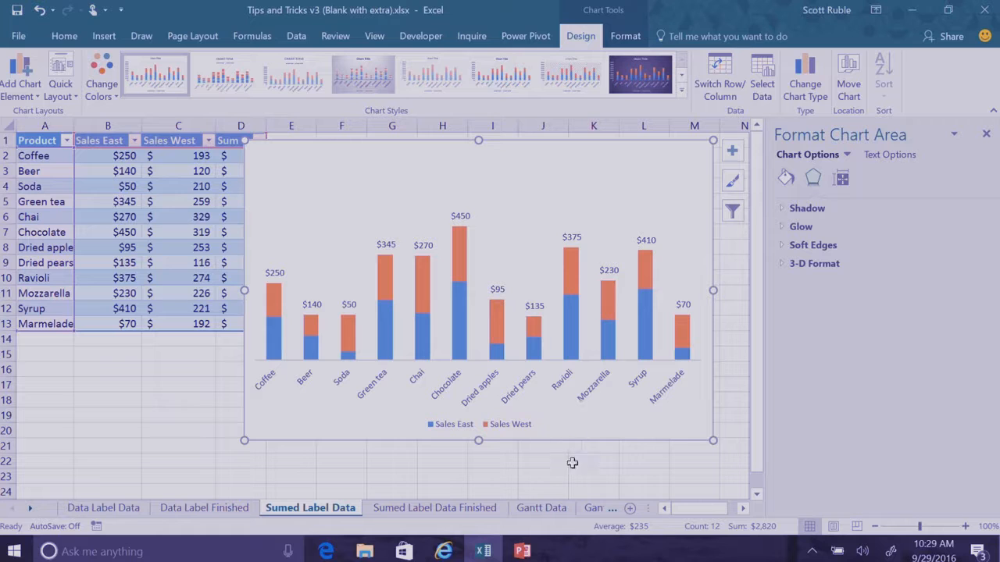
Step: Examine the example chart on the Gantt Finished sheet, then return to the Gantt Data sheet with the formatting pane closed
click(549, 508)
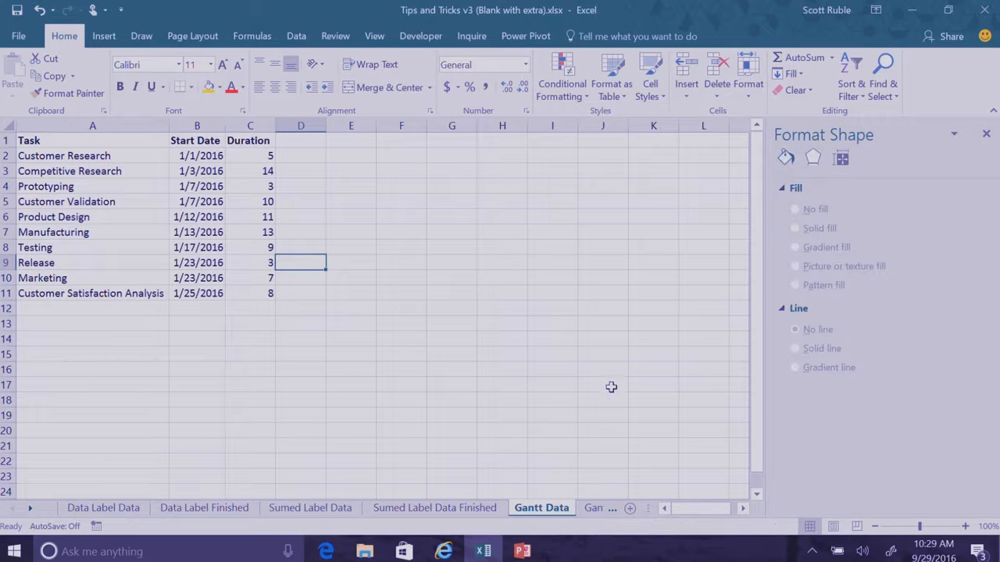
click(599, 509)
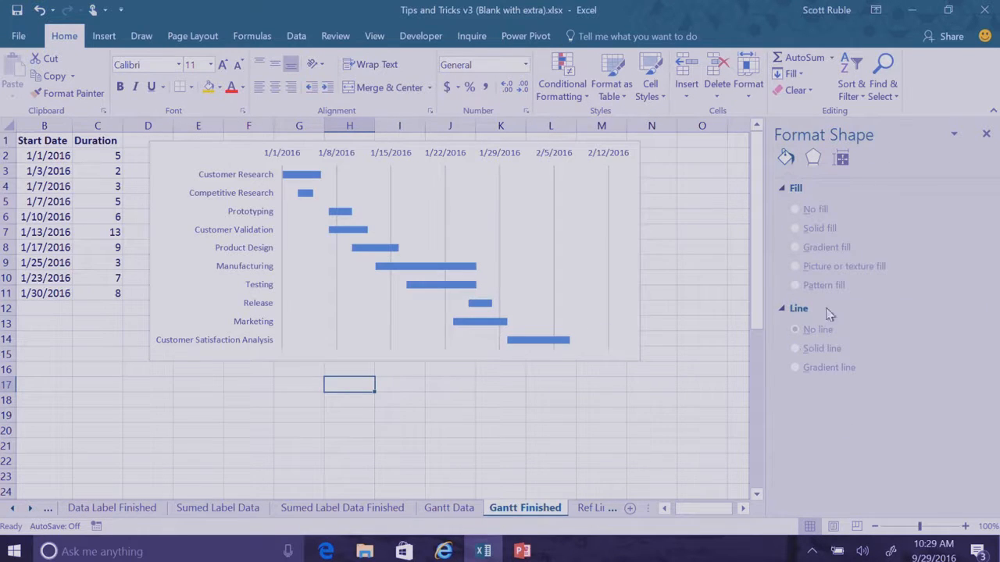
click(986, 136)
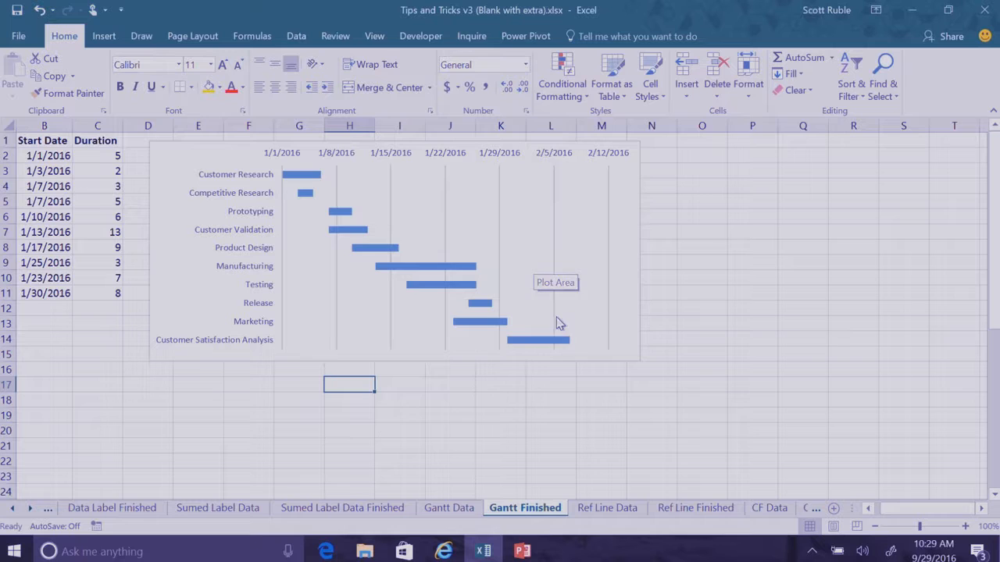
click(450, 507)
click(93, 173)
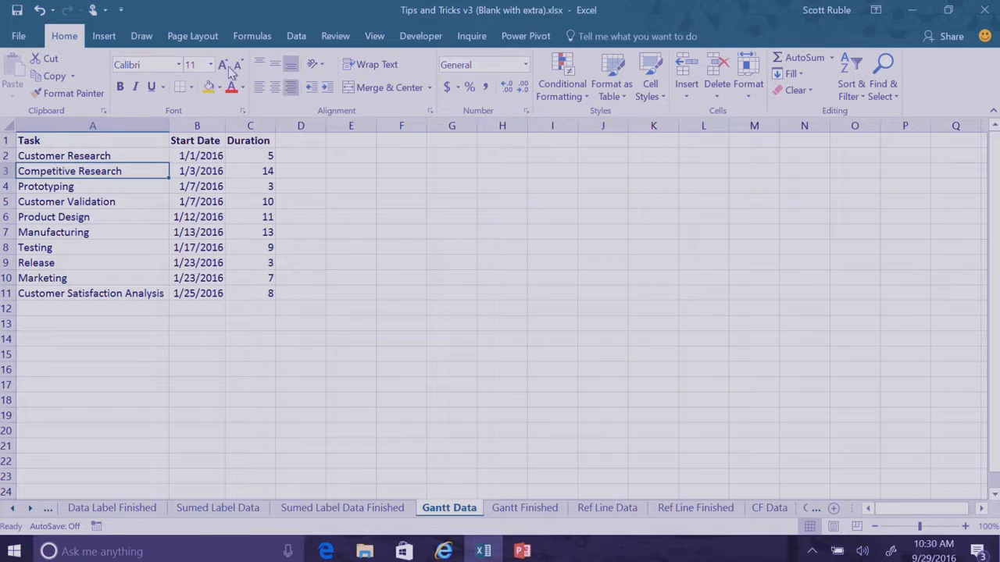
click(103, 36)
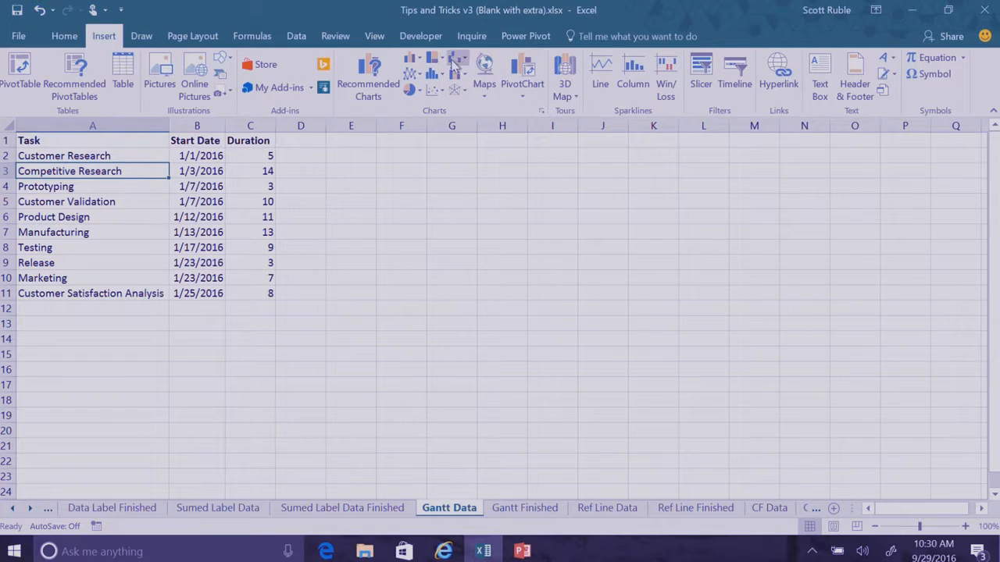
click(415, 62)
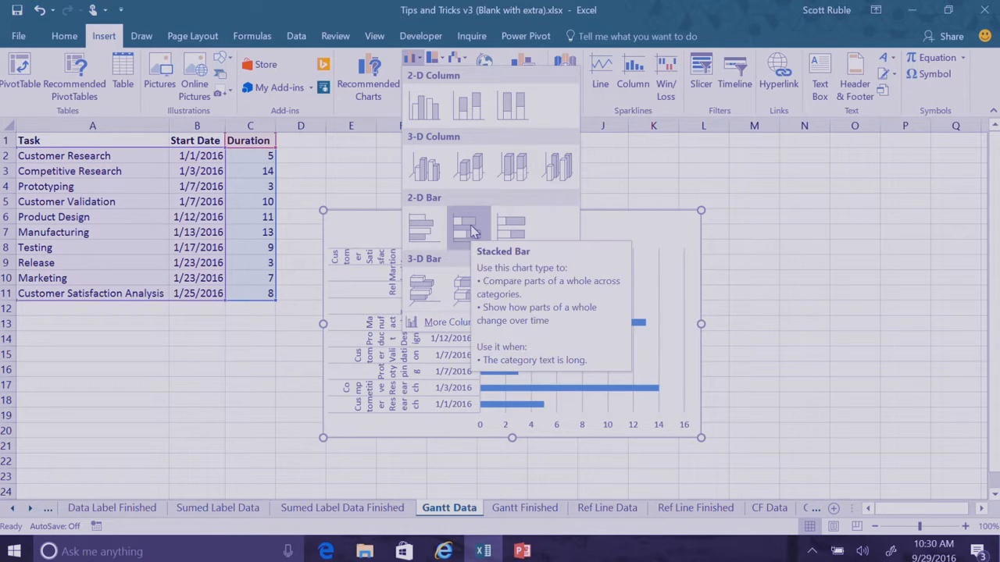
click(327, 159)
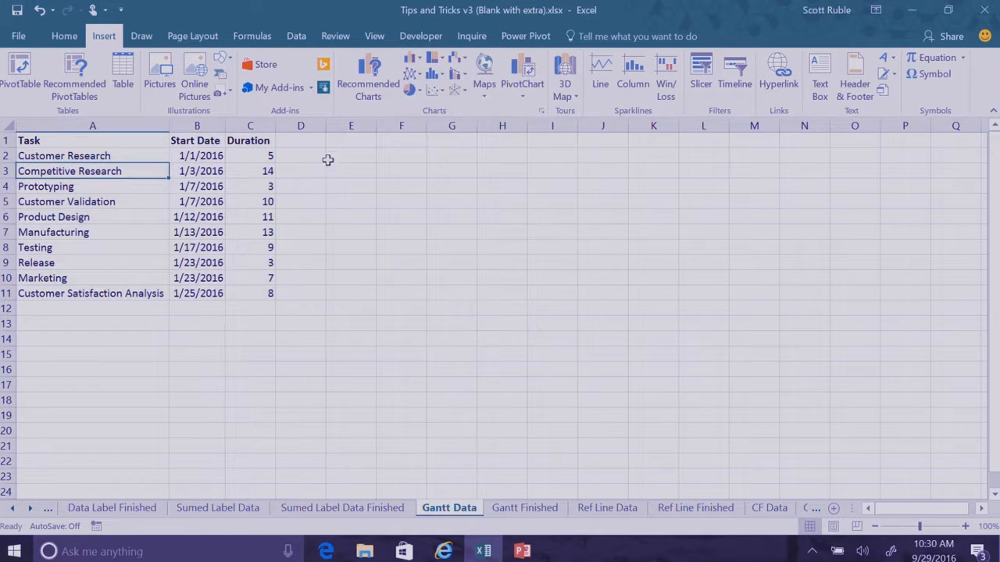
Step: Insert a blank 2-D stacked bar chart on the Gantt Data sheet, starting from an empty cell away from the table
click(487, 202)
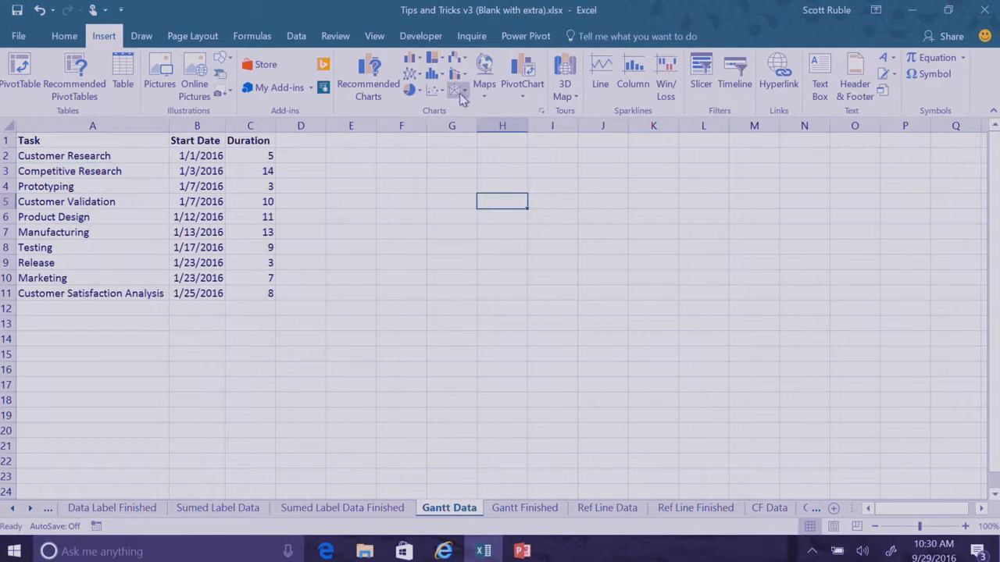
click(412, 61)
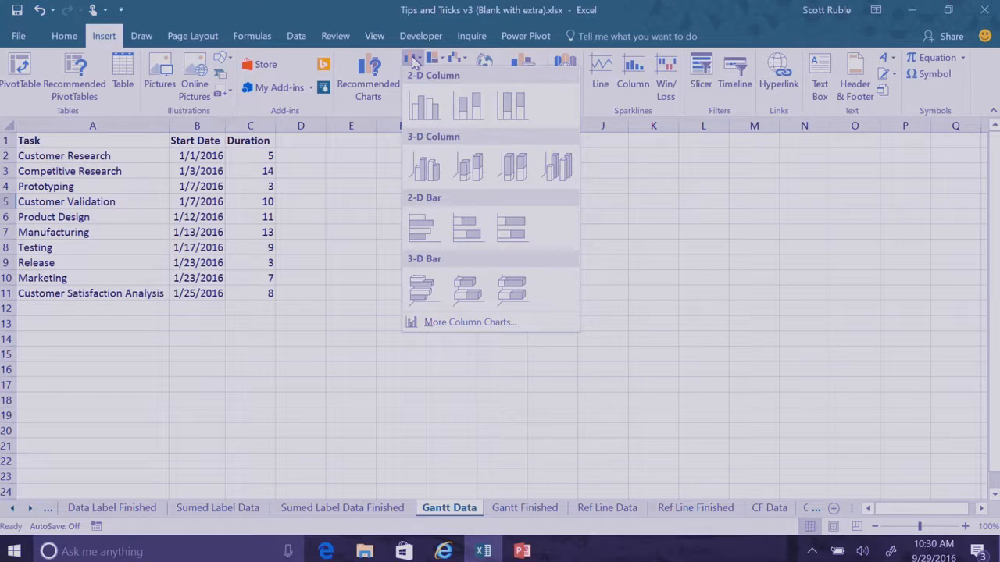
click(467, 237)
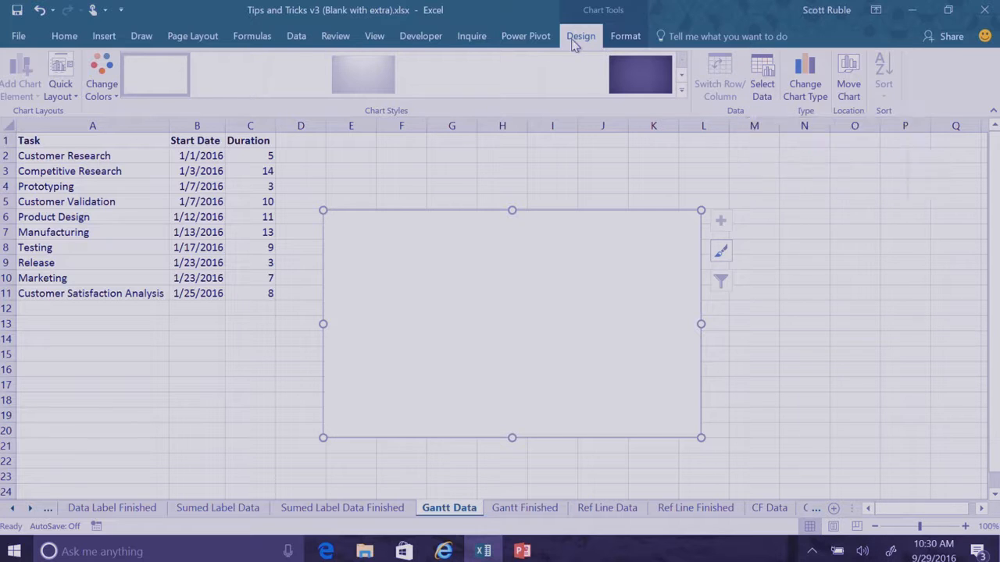
Step: Add a data series to the blank chart, named from the Duration header C1 with values C2:C11
click(765, 76)
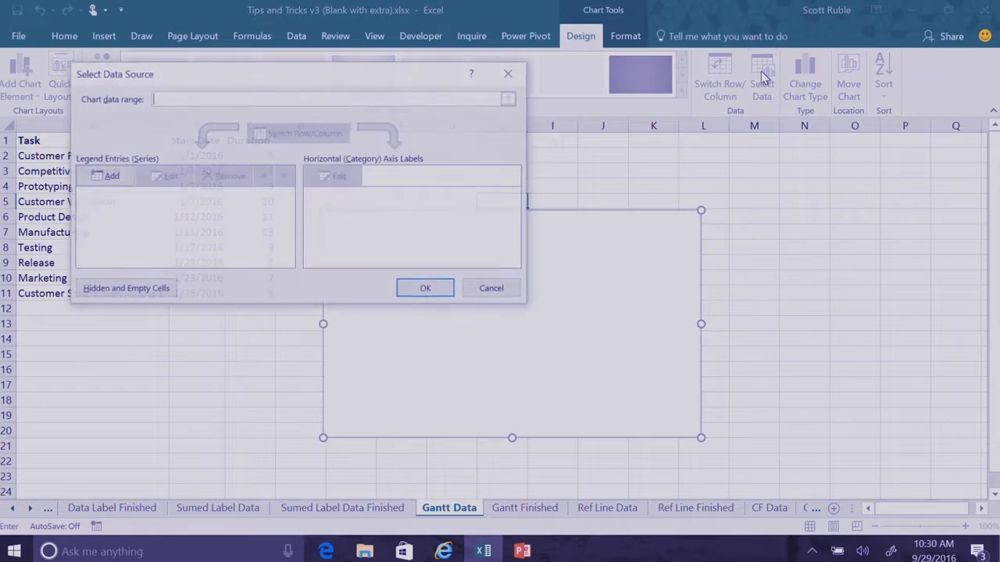
drag(214, 75, 504, 97)
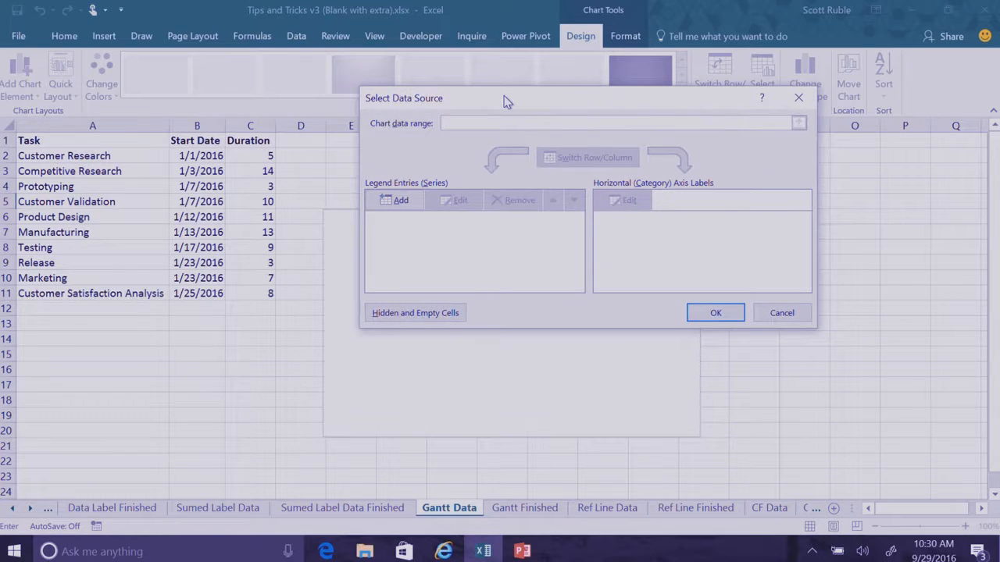
click(400, 201)
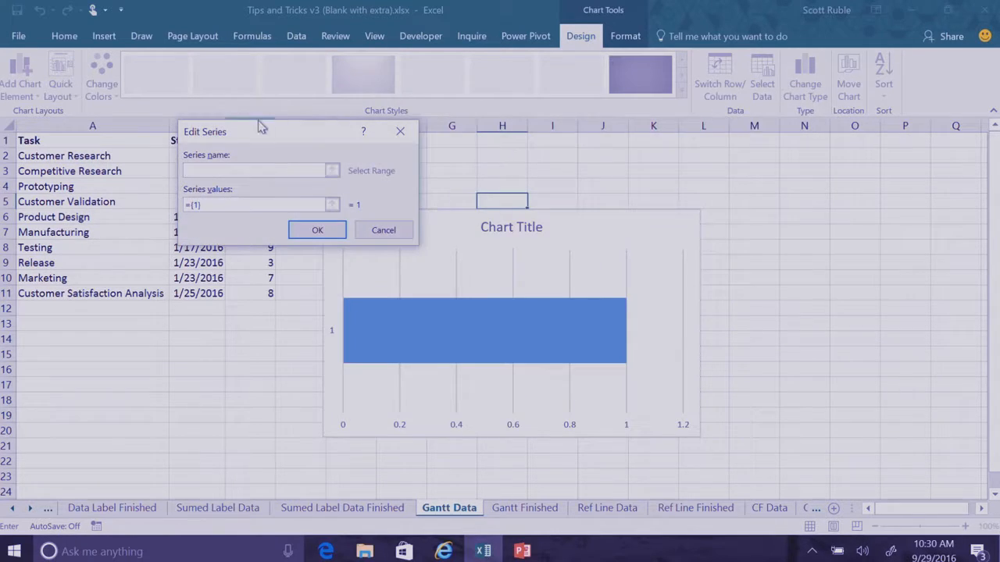
drag(266, 139, 412, 126)
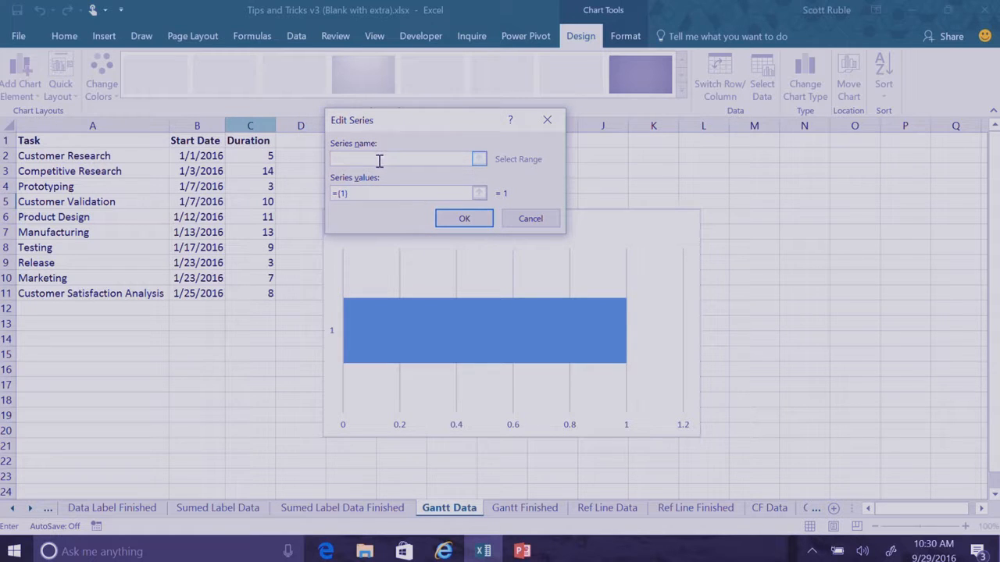
click(243, 141)
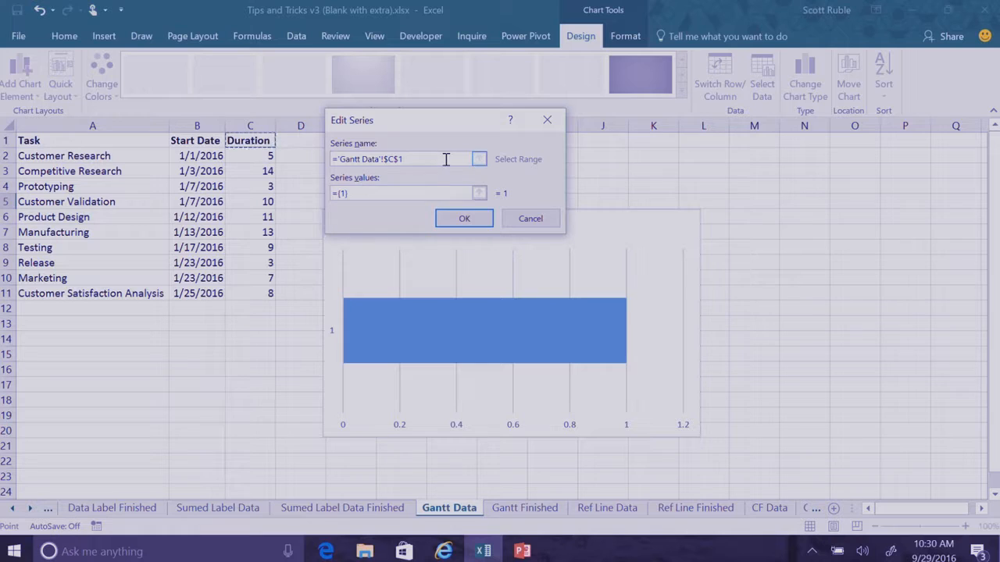
drag(384, 191, 313, 203)
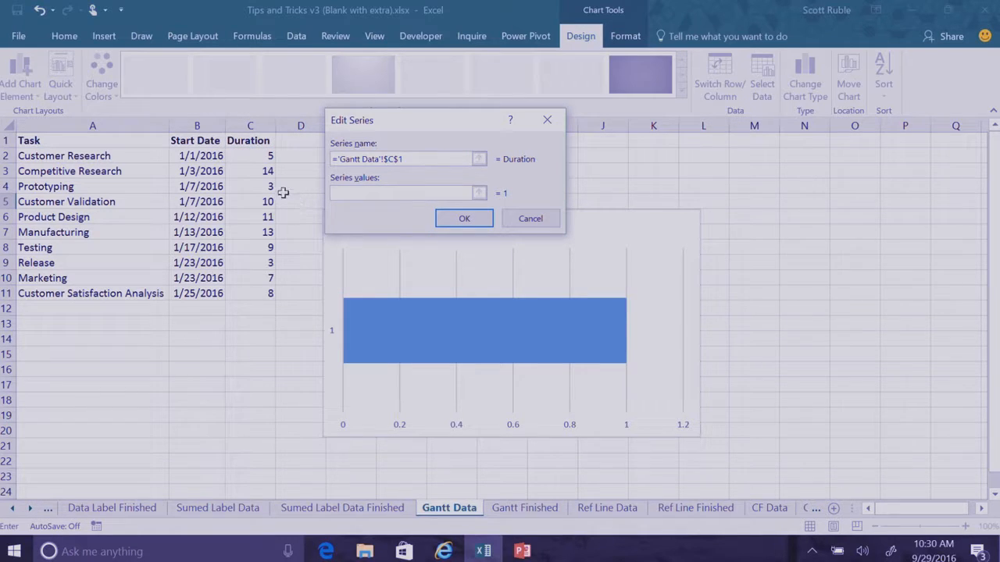
drag(261, 156, 263, 293)
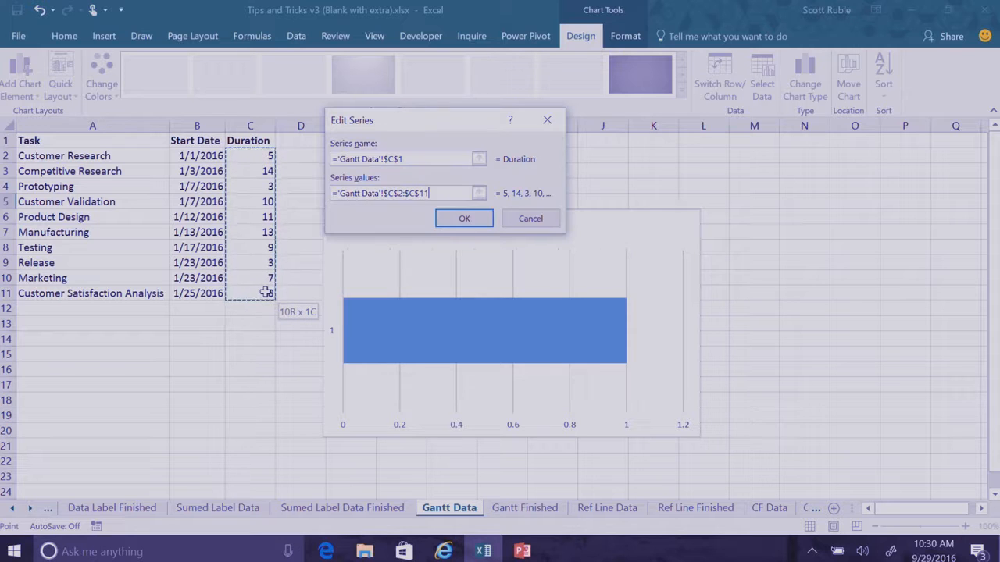
click(466, 219)
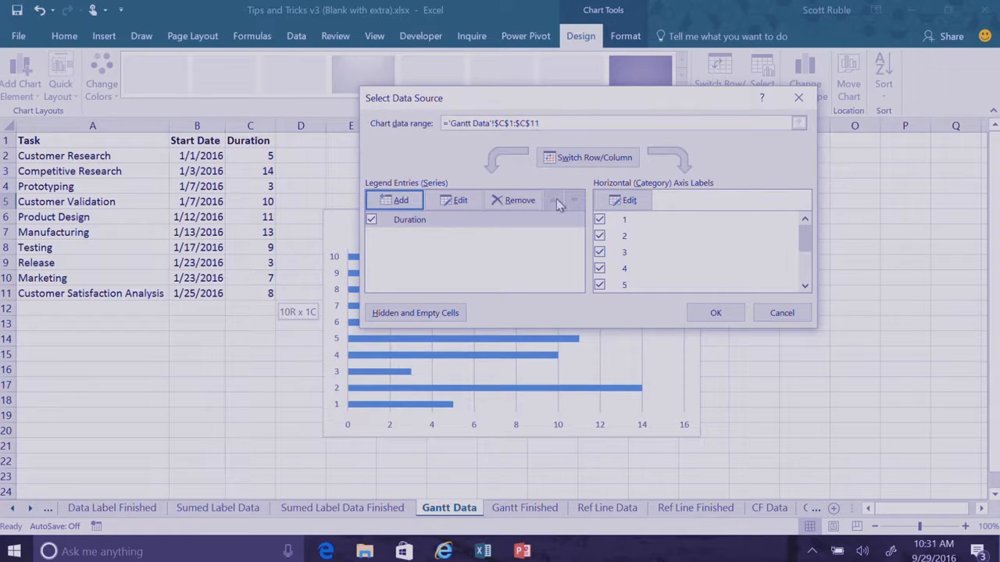
Step: Add a second data series named from the Start Date header B1 with values B2:B11
drag(466, 95, 728, 109)
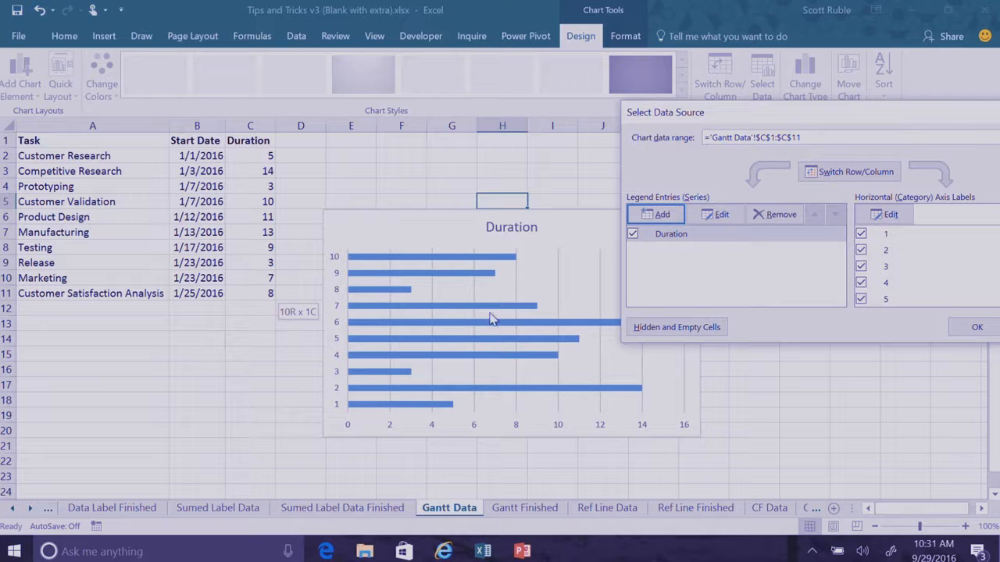
drag(756, 118, 488, 72)
click(405, 168)
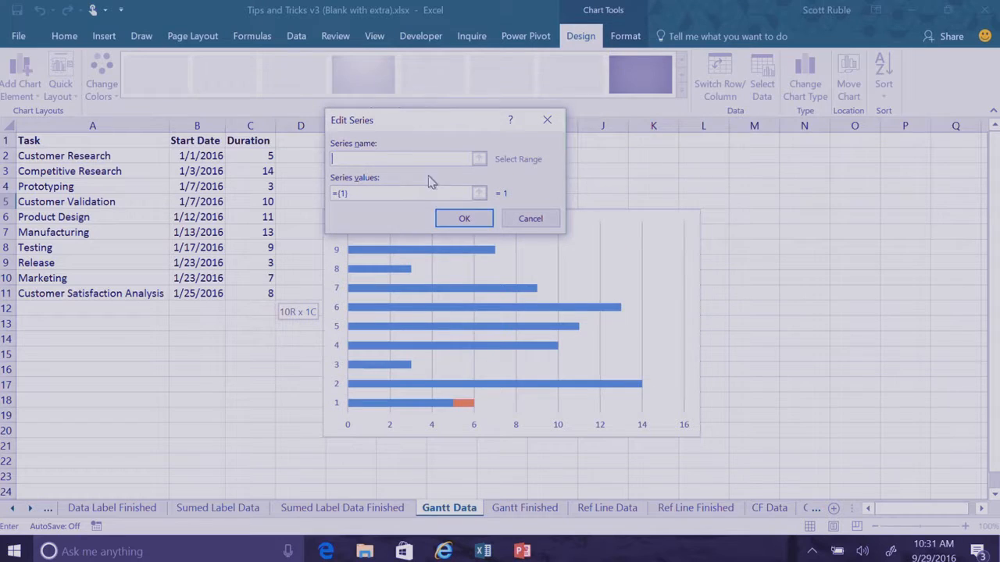
click(184, 140)
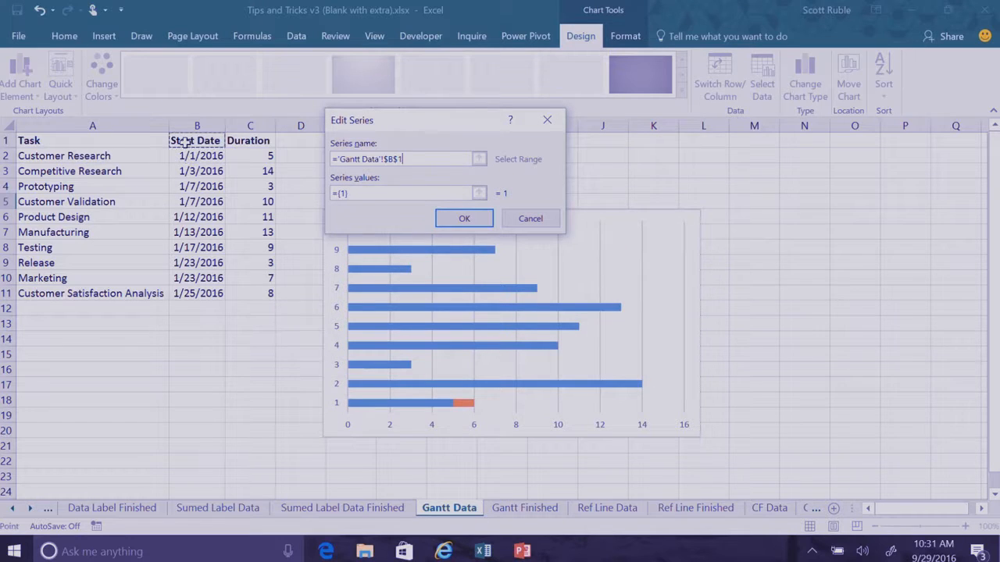
drag(375, 195, 333, 193)
key(BackSpace)
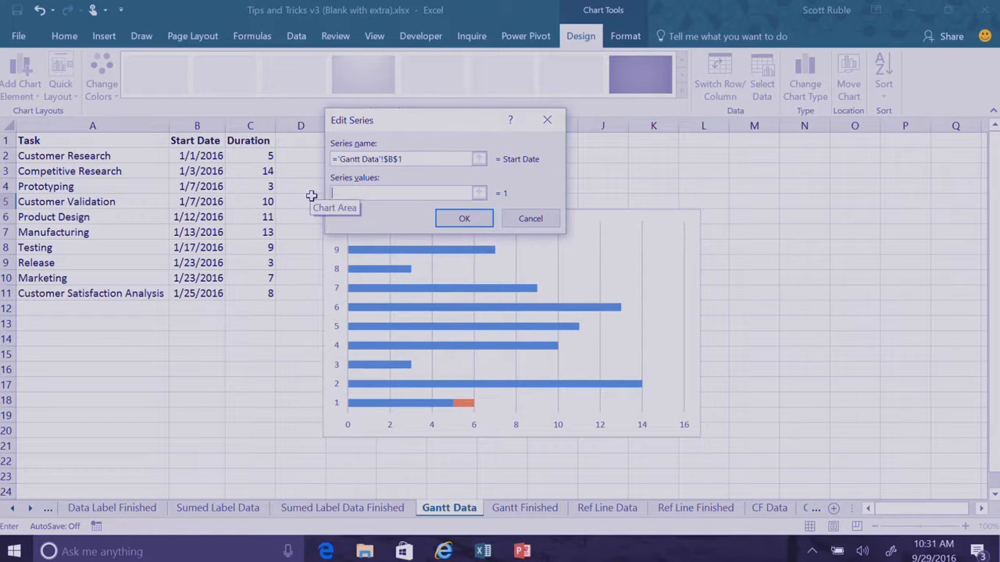
drag(198, 156, 200, 294)
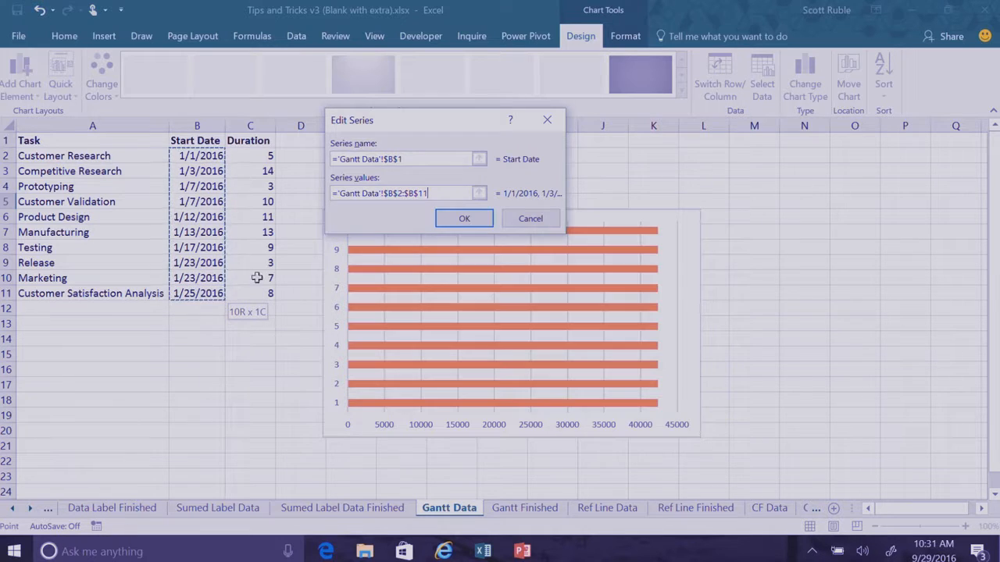
click(464, 218)
Step: Reorder the chart's data series so that Start Date comes before Duration
drag(486, 69, 846, 158)
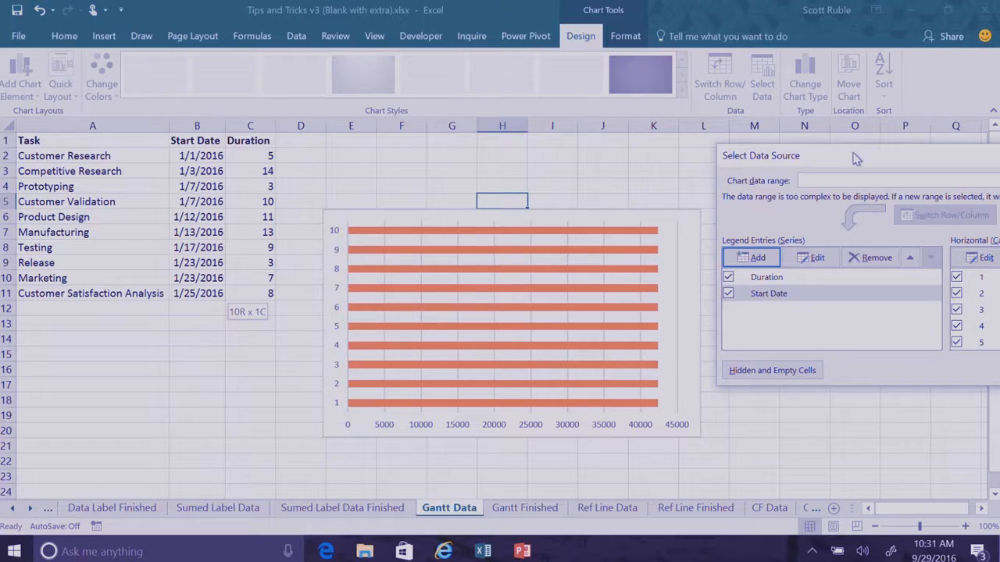
drag(857, 156, 532, 118)
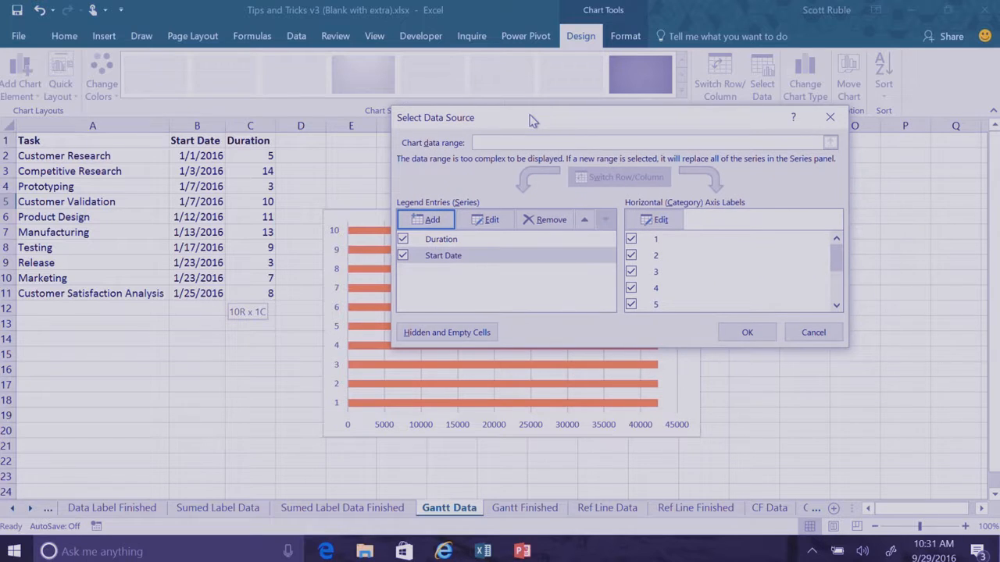
click(470, 260)
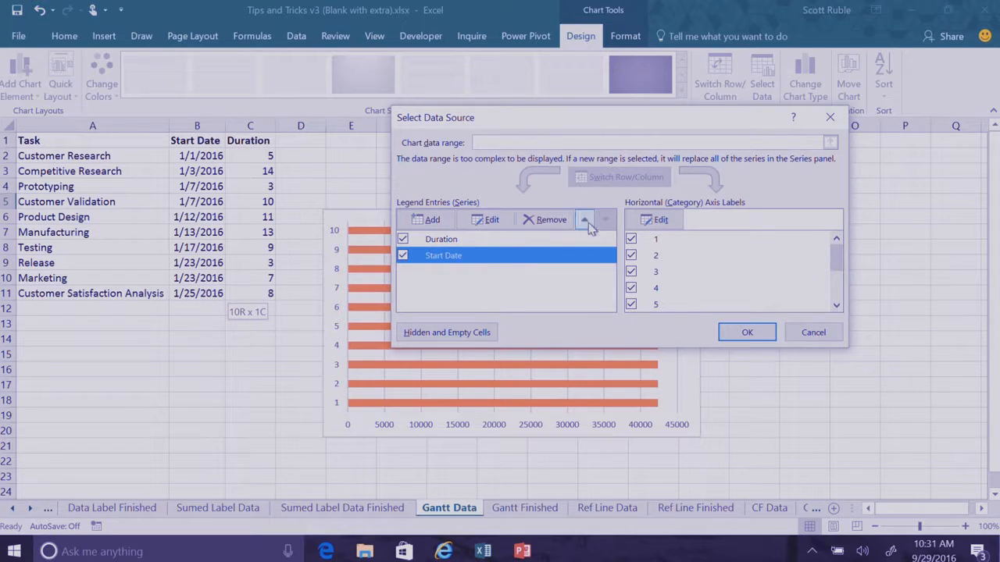
click(586, 222)
Step: Use the task names in A2:A11 as the chart's category axis labels and apply the data source changes
drag(508, 119, 565, 110)
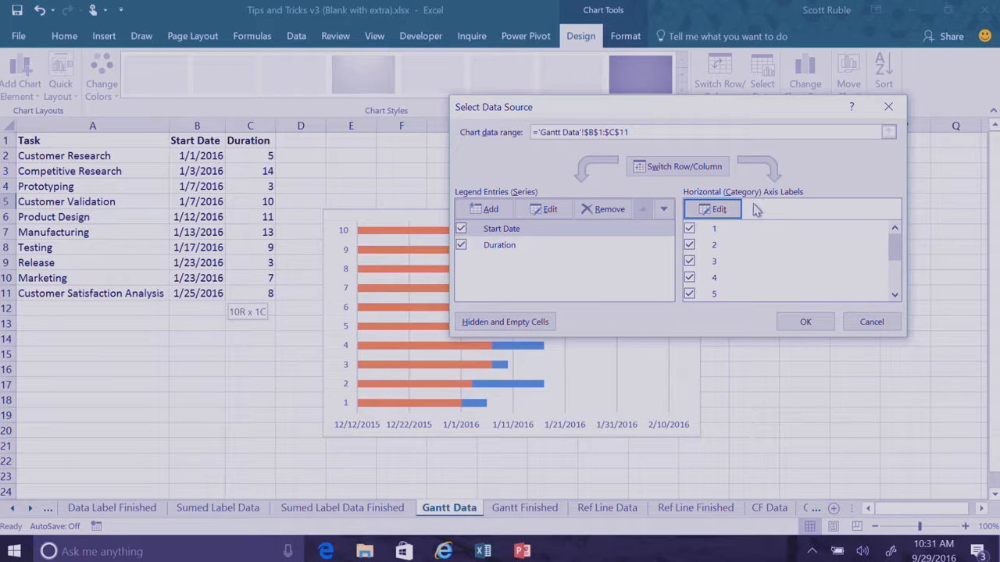
click(719, 211)
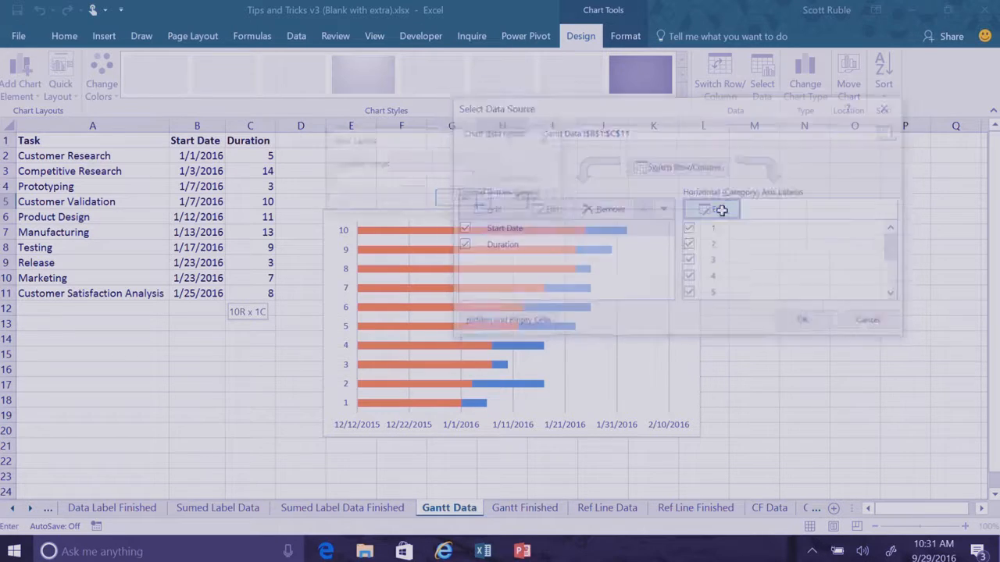
drag(382, 141, 369, 115)
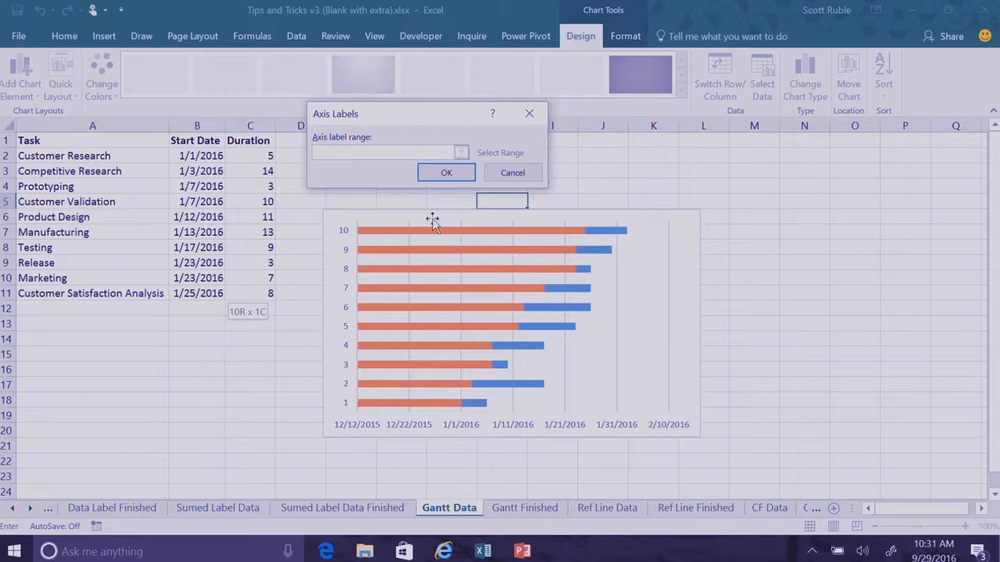
drag(95, 155, 108, 293)
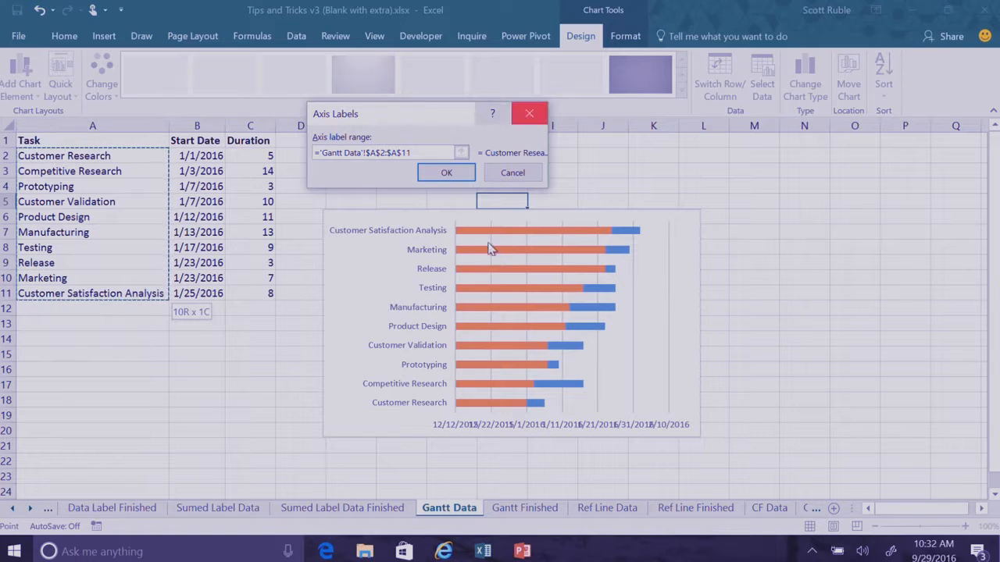
click(446, 173)
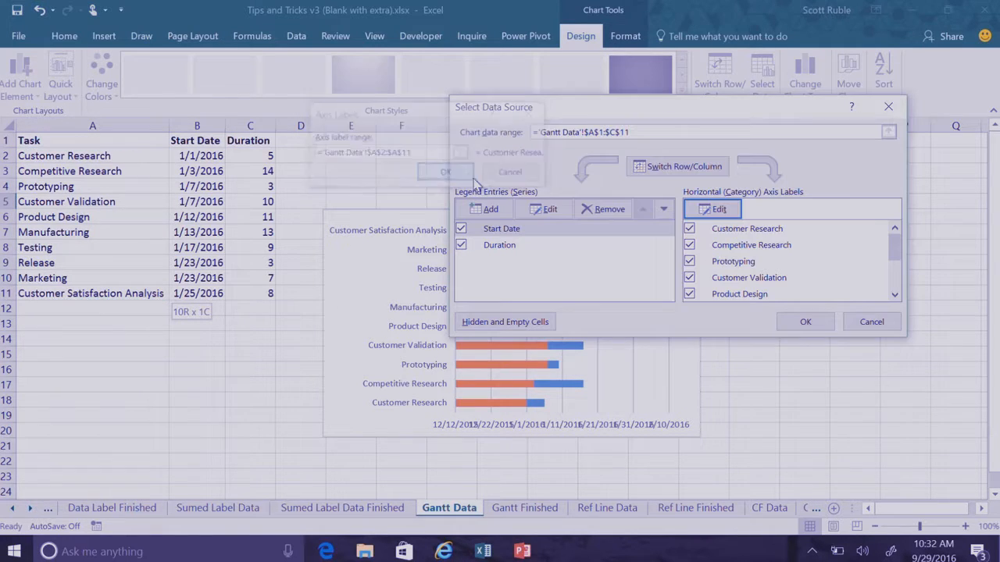
click(805, 323)
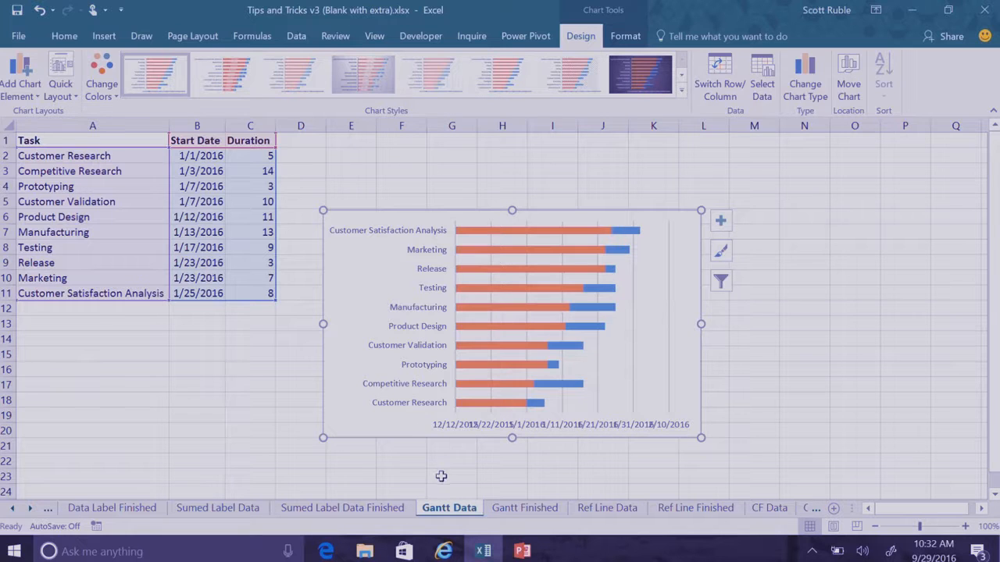
Step: Reverse the category order on the task axis and widen the chart leftward to over column A
double_click(429, 229)
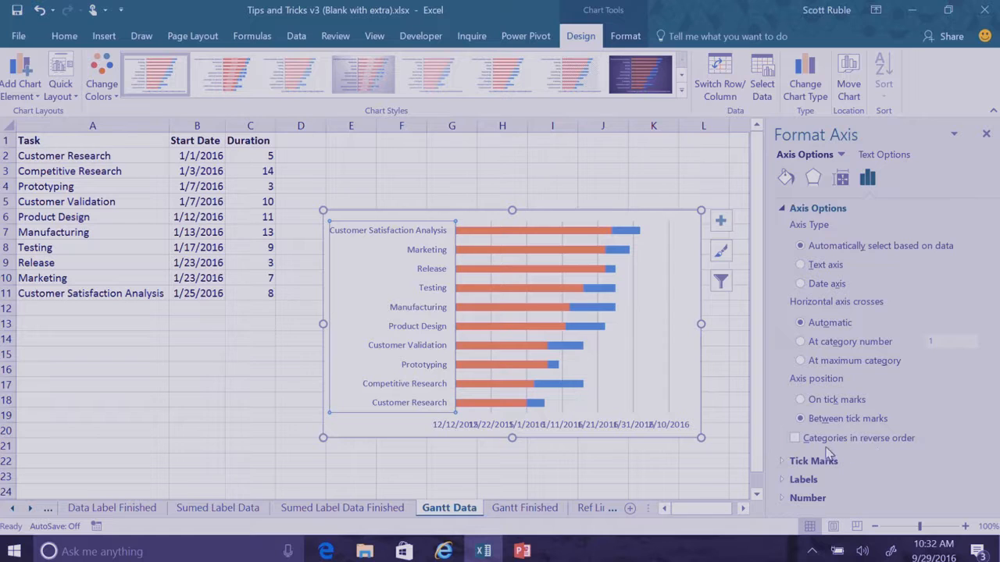
click(795, 439)
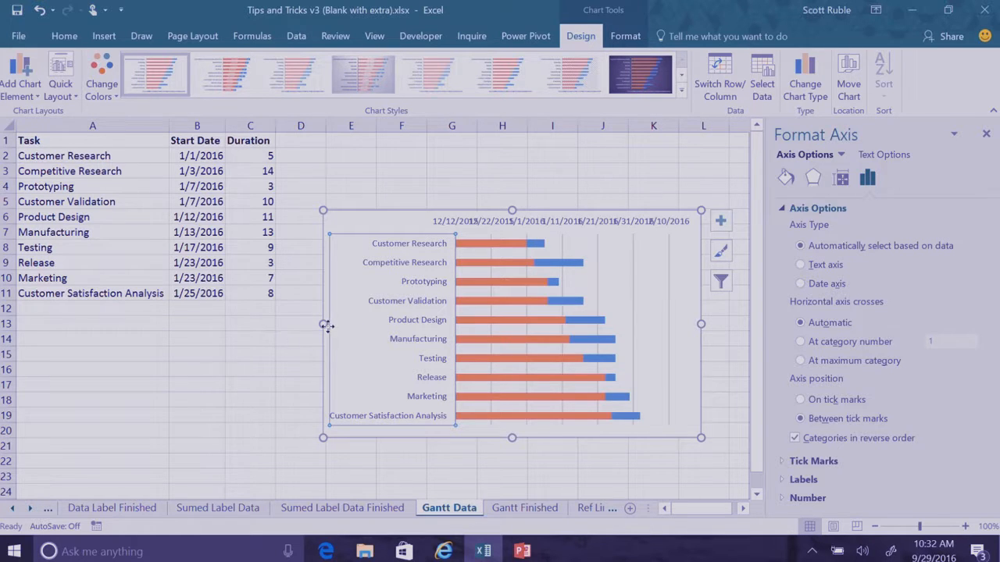
drag(327, 326, 135, 325)
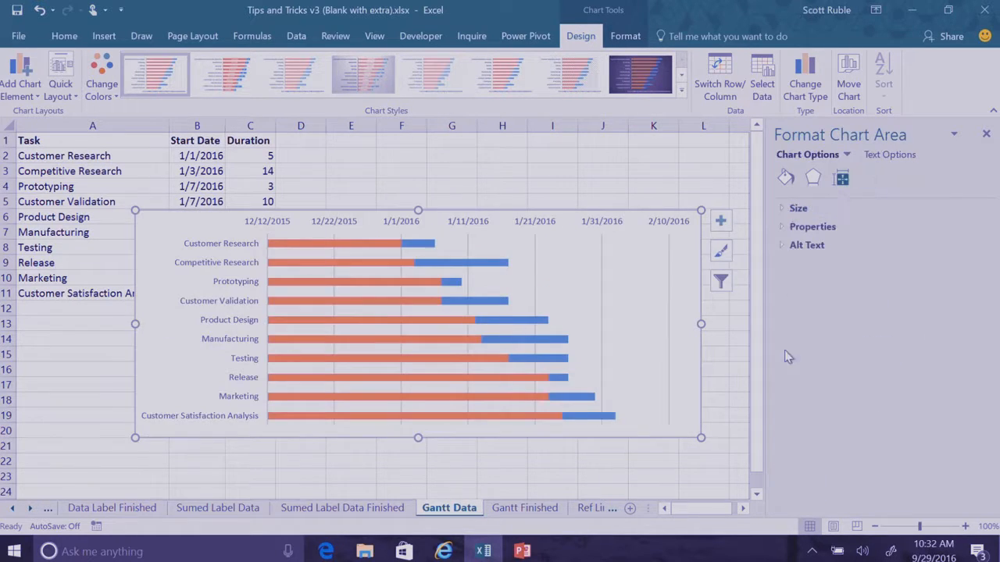
click(988, 135)
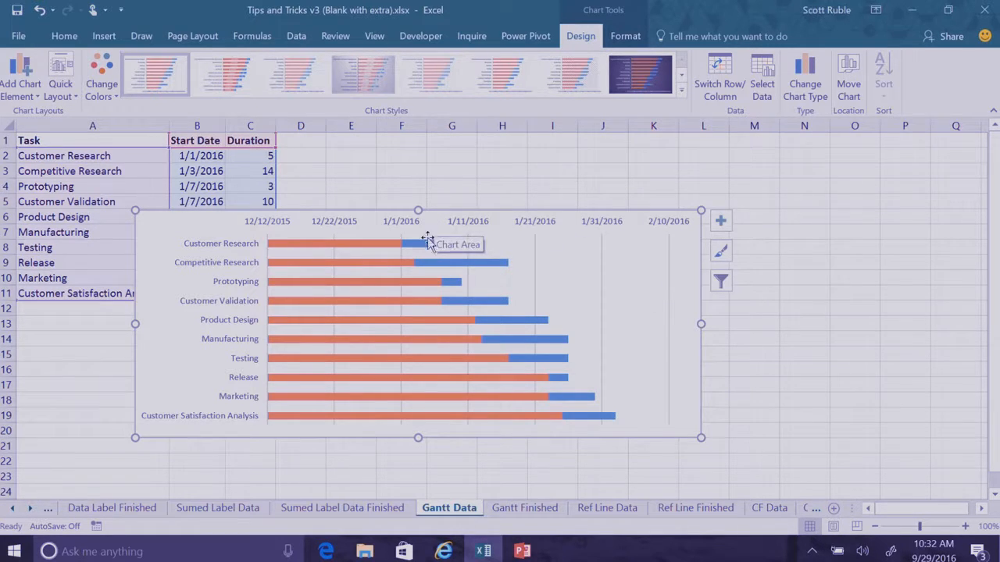
Step: Set the major unit of the chart's date axis to 7
mouse_move(408, 251)
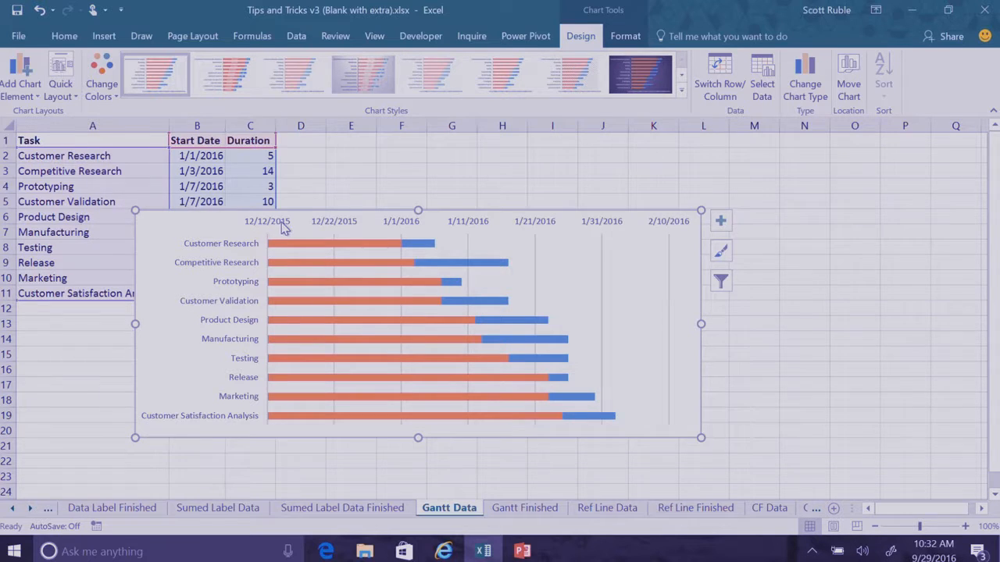
double_click(283, 225)
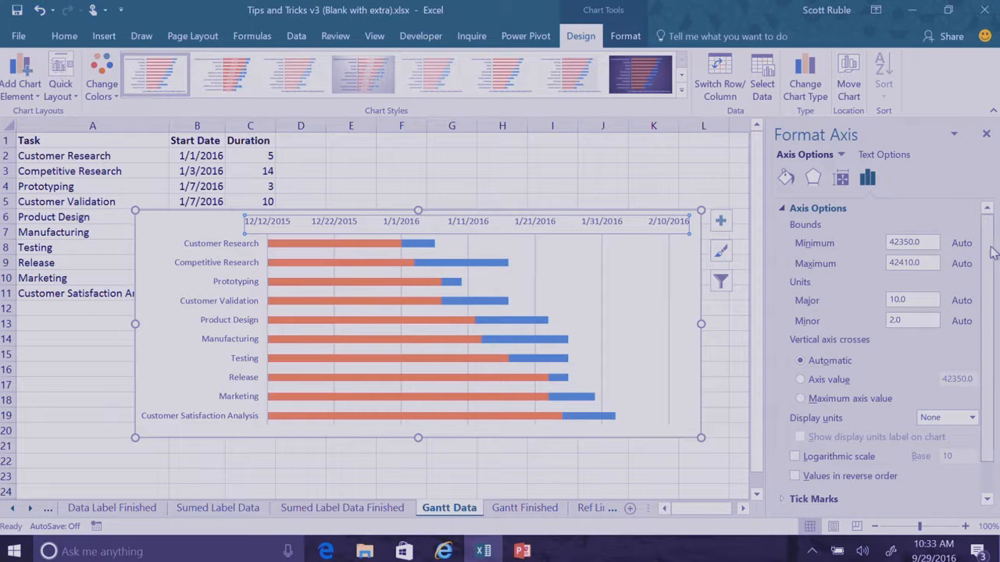
scroll(986, 264, down, 1)
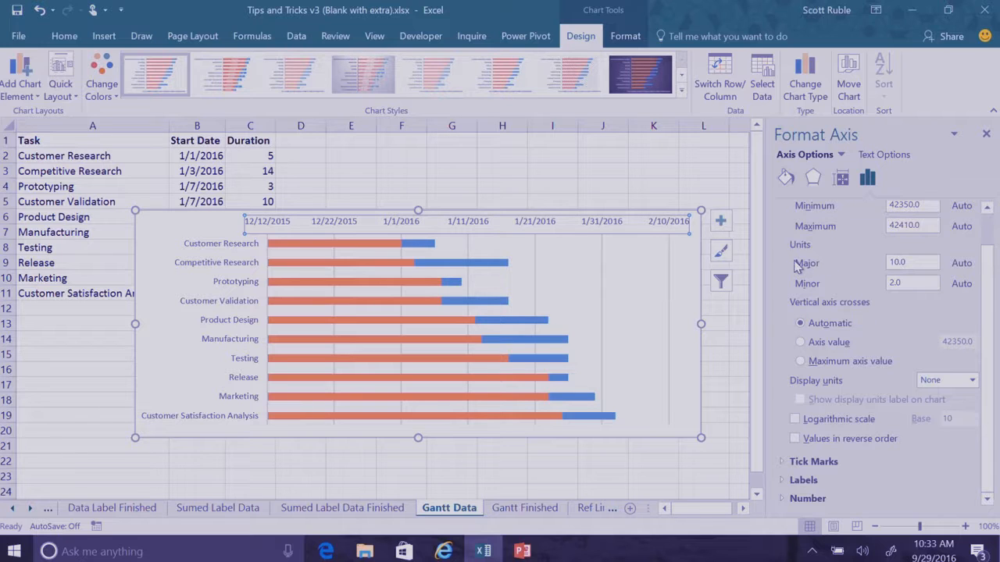
click(890, 265)
text(7)
key(Return)
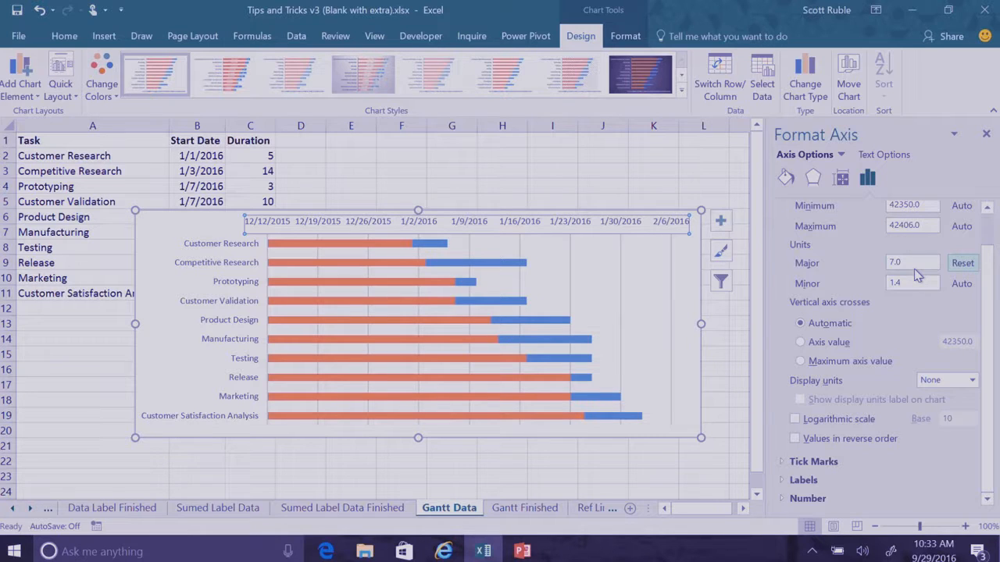
Step: Set the minimum bound of the chart's date axis to 1/1/2016 (42370)
scroll(934, 278, up, 2)
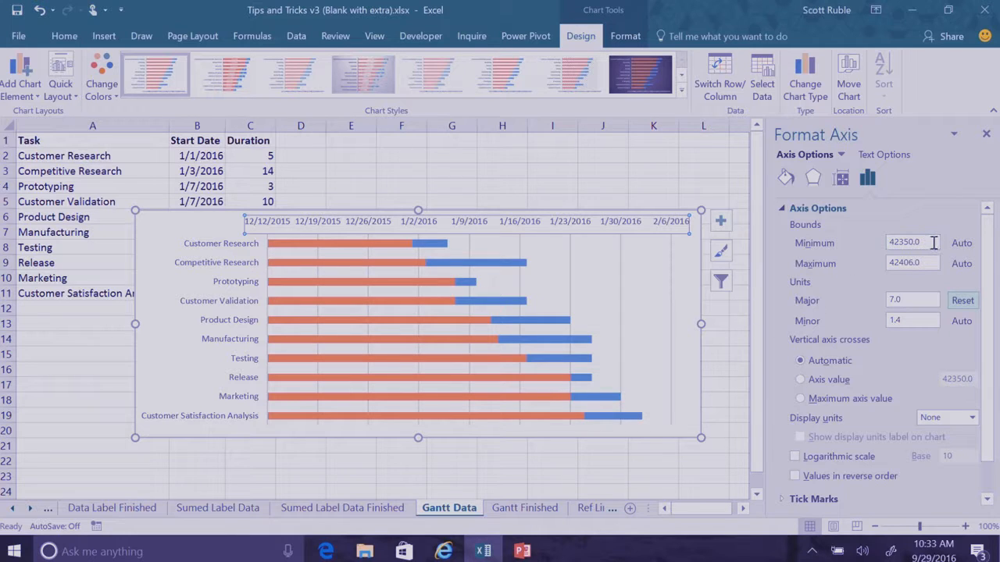
drag(936, 243, 849, 240)
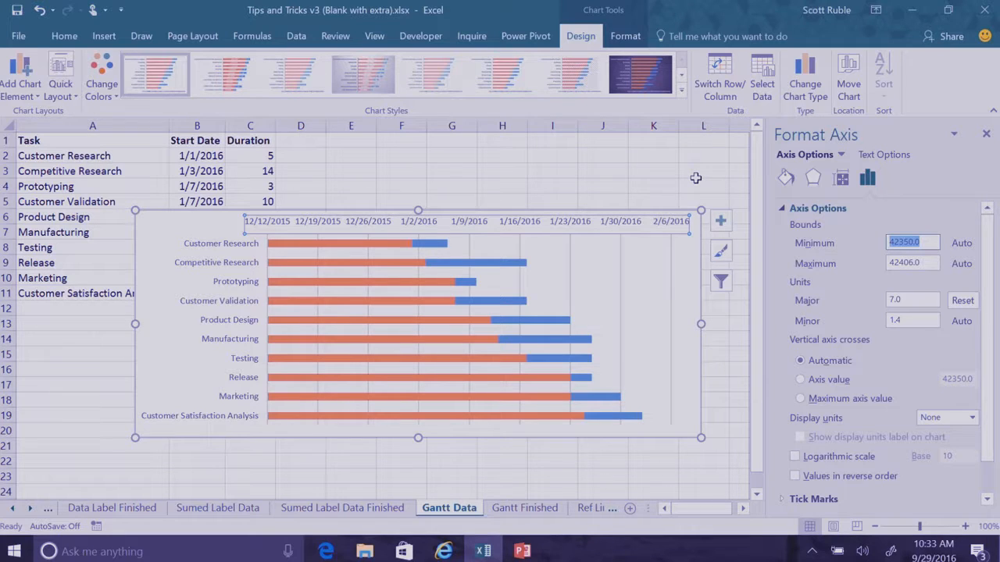
text(1)
key(Return)
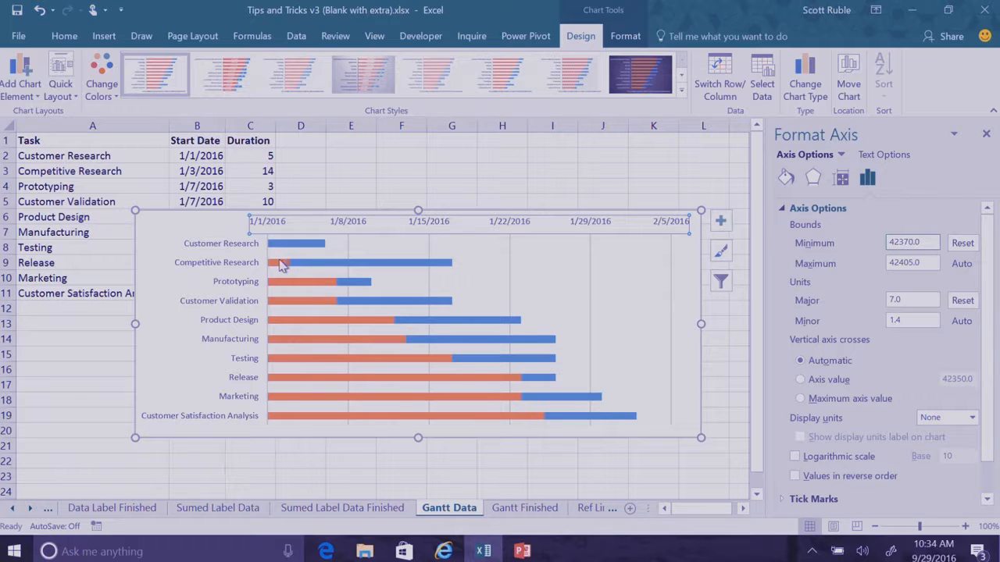
Step: Set the Start Date series to no fill so only the Duration bars show in the Gantt chart
mouse_move(282, 265)
click(281, 263)
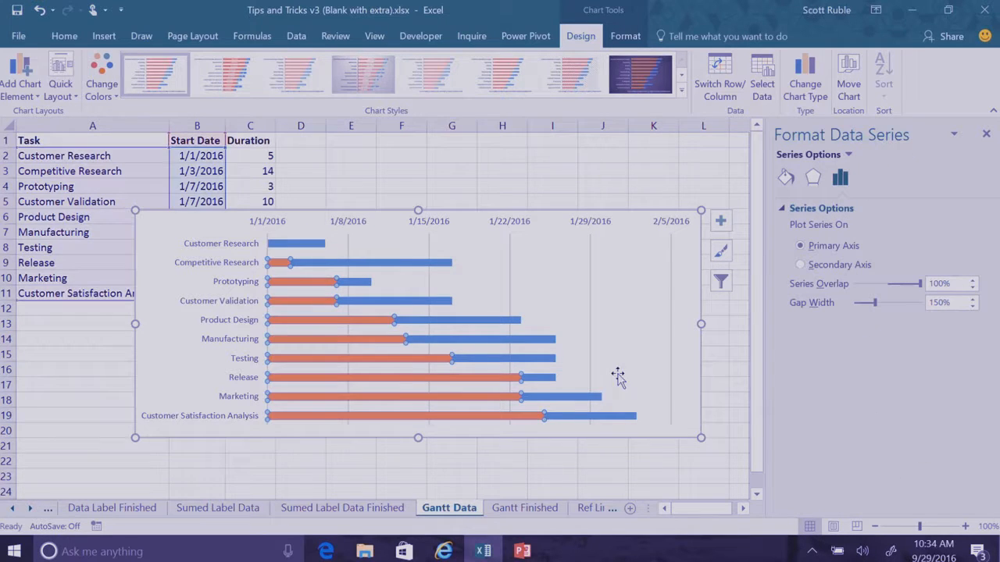
click(787, 178)
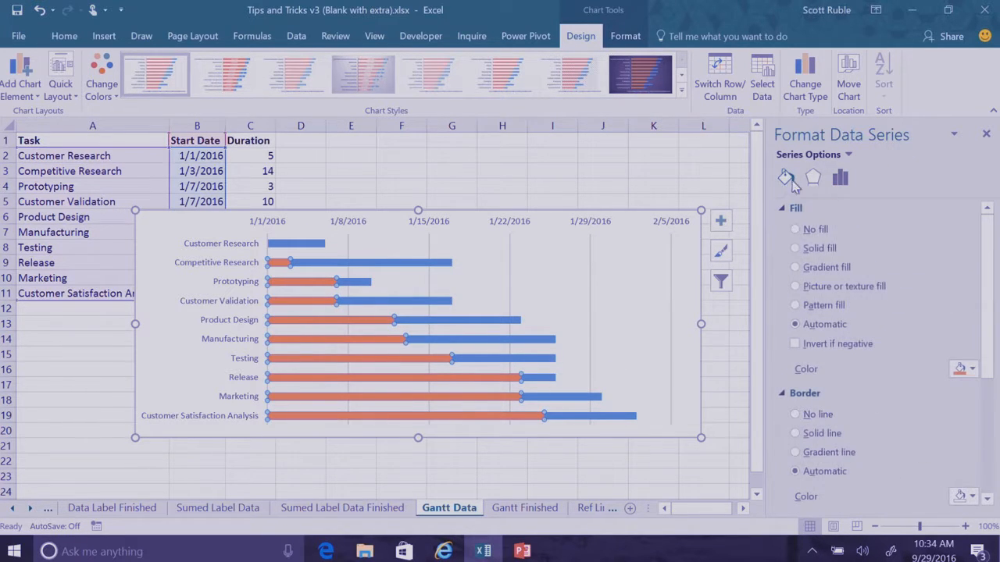
click(796, 229)
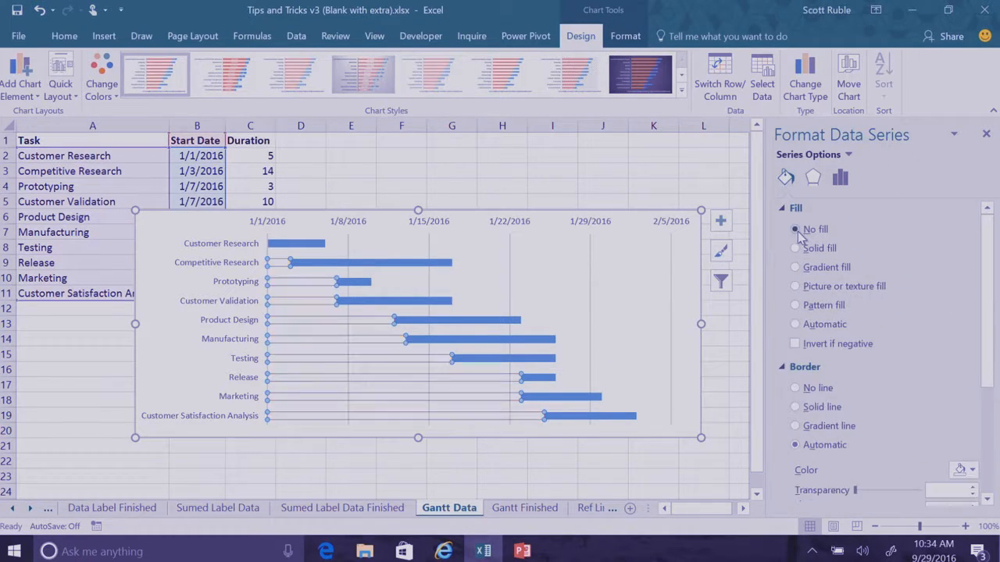
click(461, 179)
Step: Move the chart slightly down and right off the first data rows and set the Customer Research duration in C2 to 20
click(231, 233)
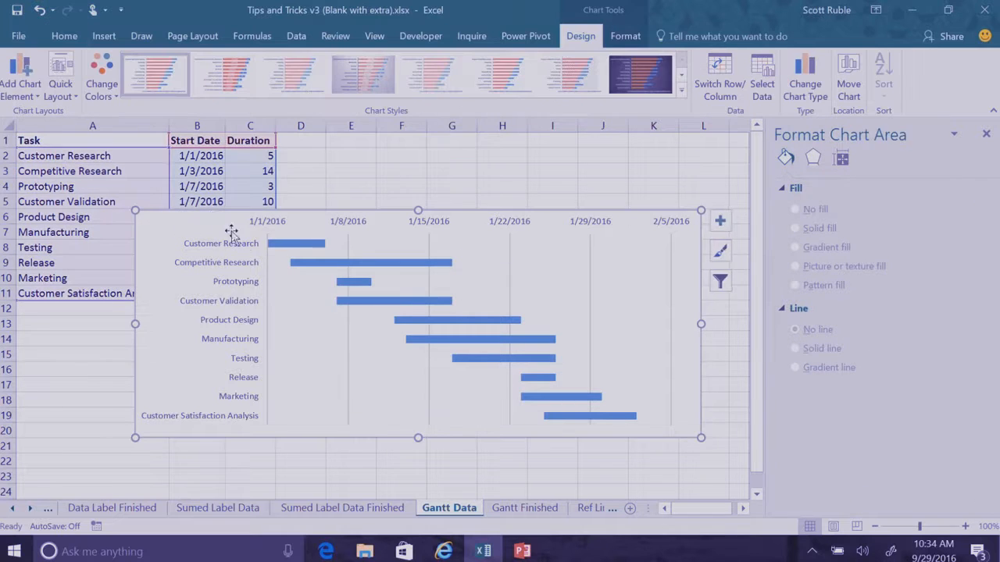
drag(212, 216, 242, 226)
click(268, 156)
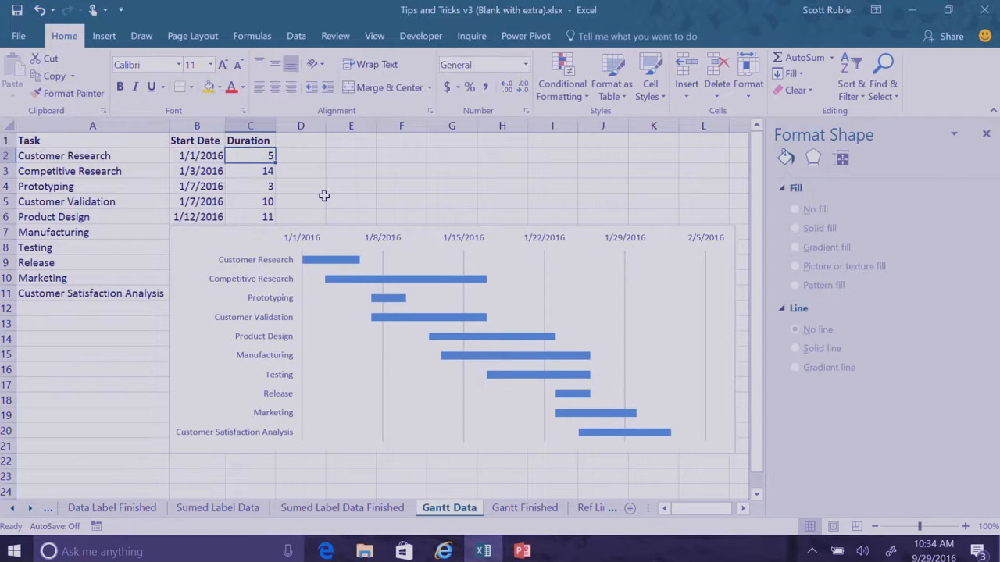
text(20)
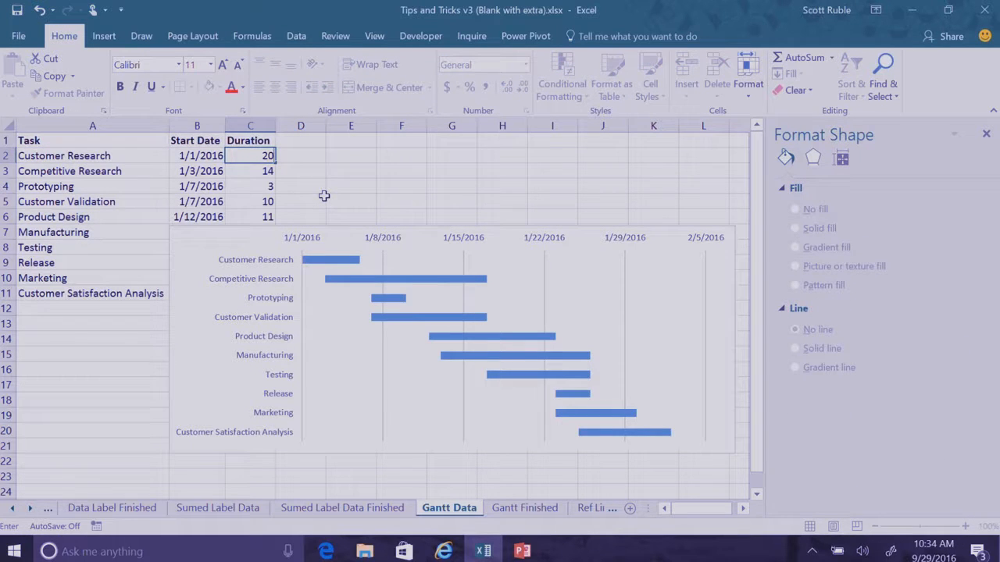
key(Return)
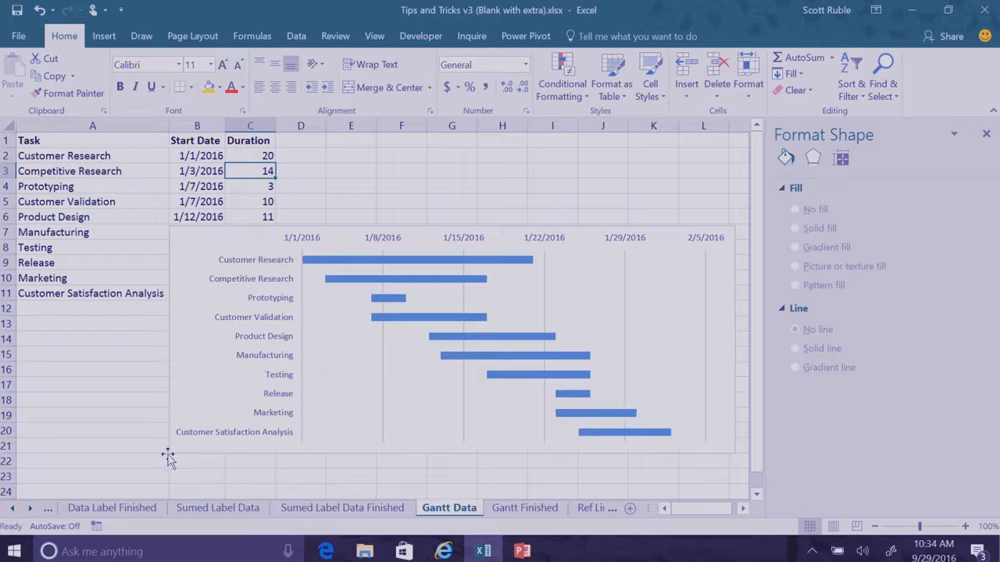
Step: Switch to the Ref Line Finished sheet
click(29, 509)
click(29, 508)
click(29, 509)
click(28, 509)
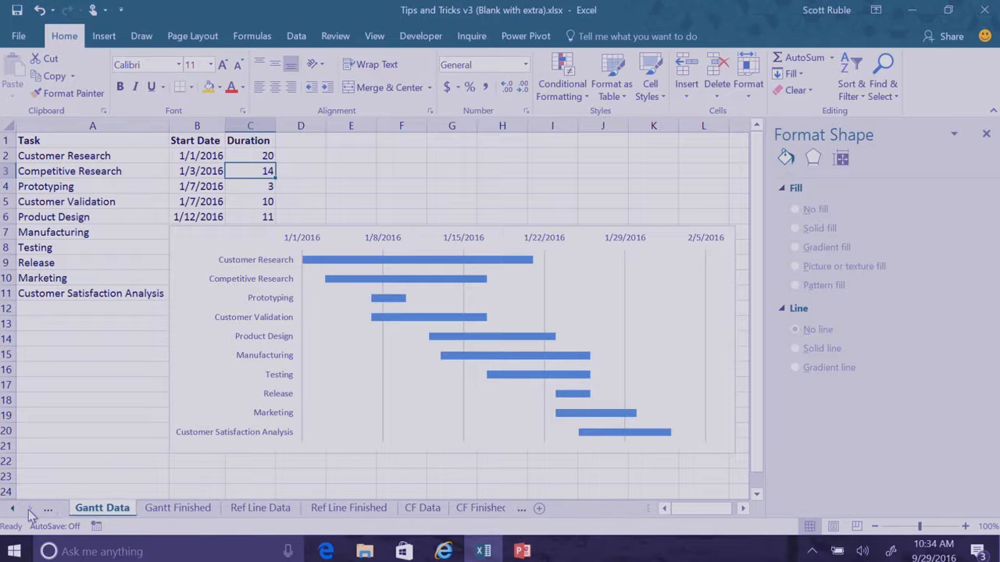
click(343, 508)
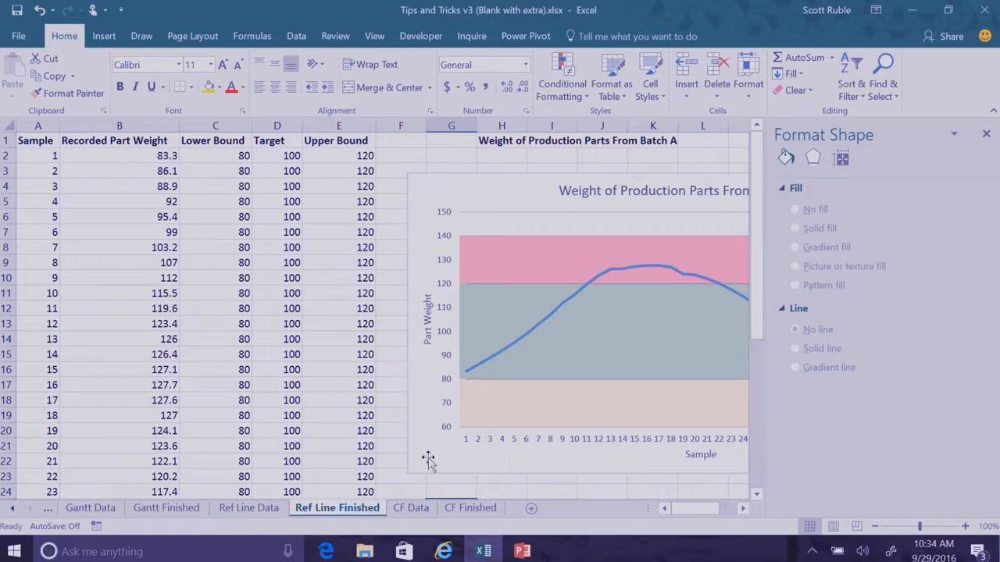
Step: Close the formatting pane and widen the Weight of Production Parts From Batch A chart leftward to the edge of column C
click(986, 134)
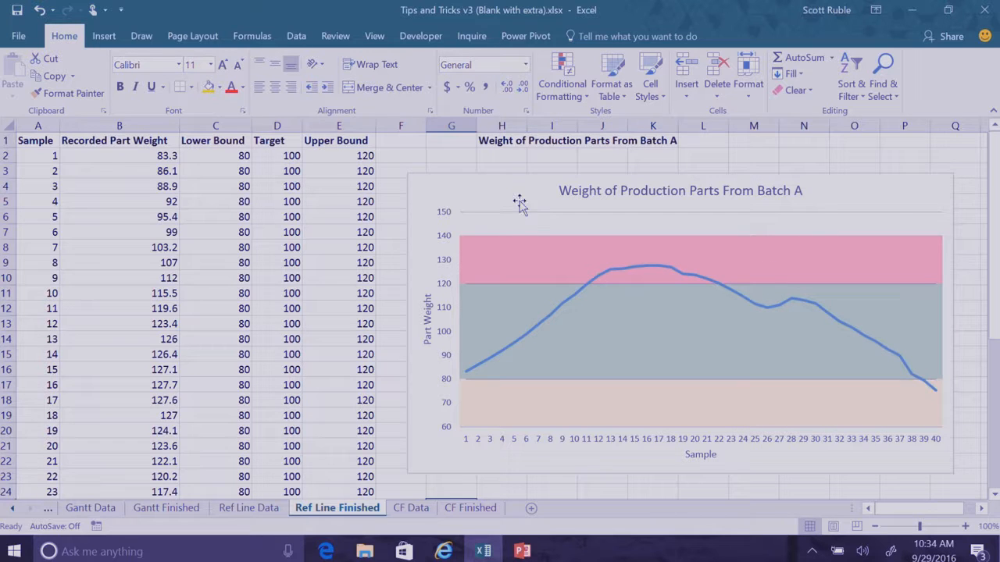
click(431, 193)
drag(408, 323, 247, 324)
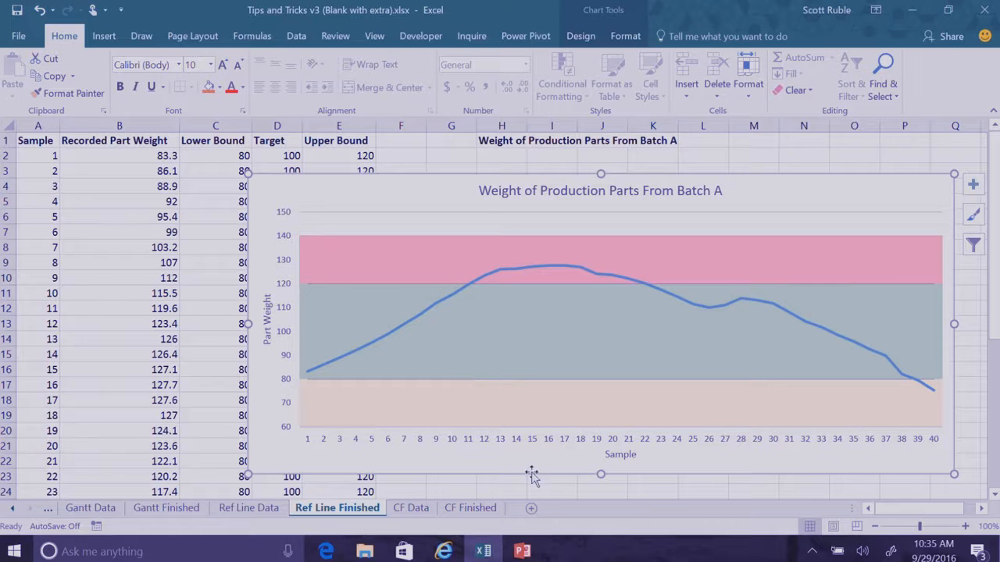
Step: On the Ref Line Data sheet, insert a 2-D line chart of the Recorded Part Weight data in B1:B41
click(249, 508)
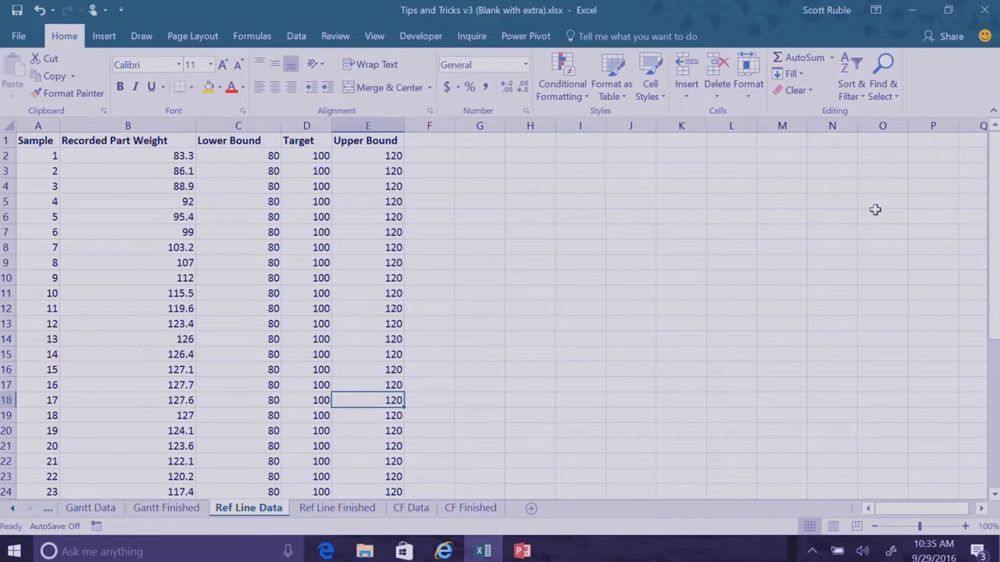
click(127, 141)
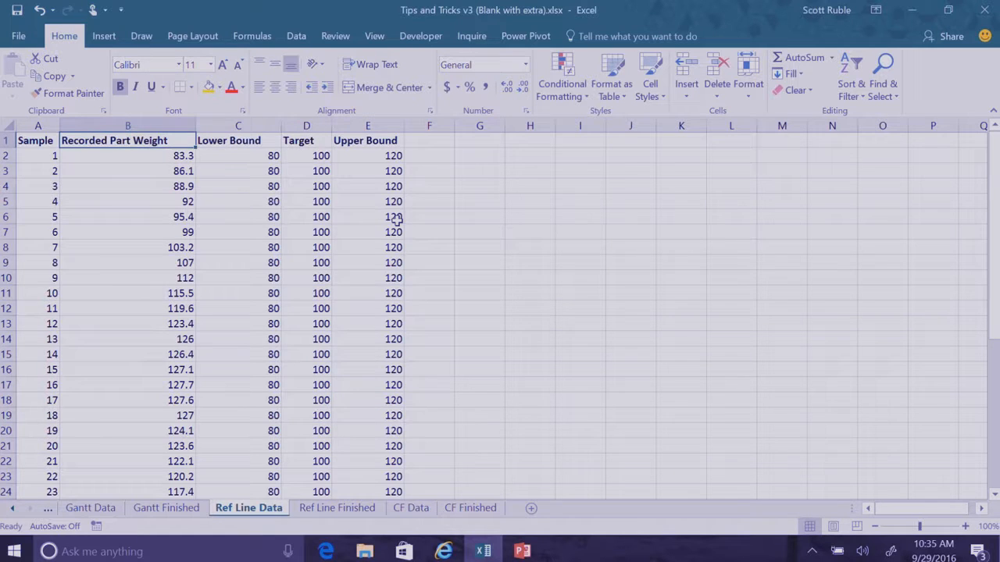
key(ctrl+shift+Down)
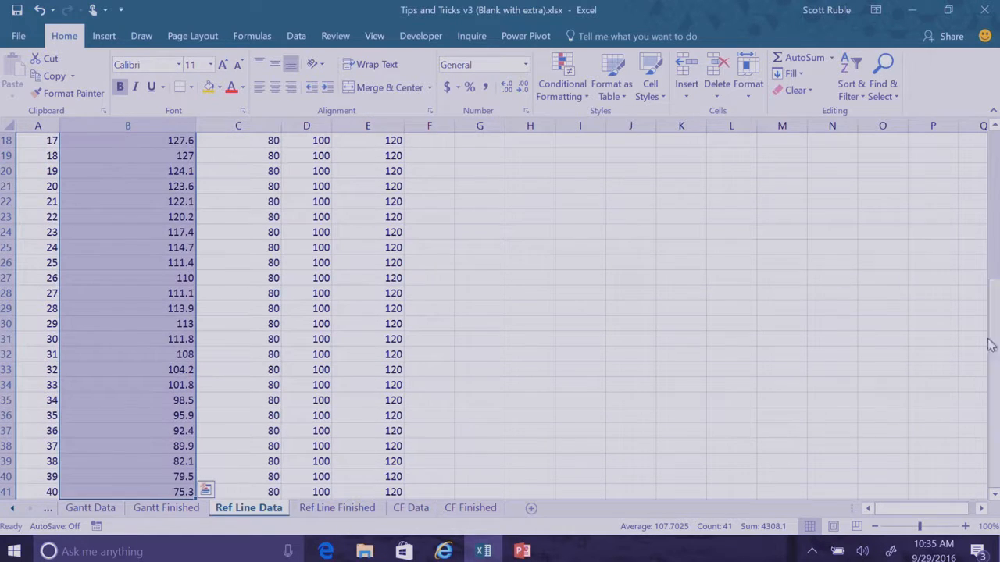
drag(996, 316, 996, 168)
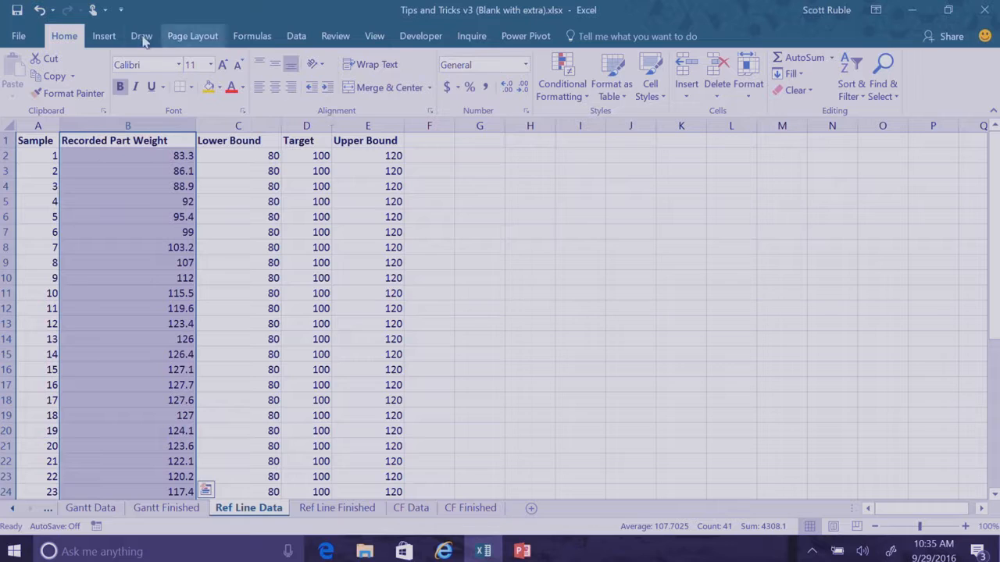
click(104, 36)
click(411, 75)
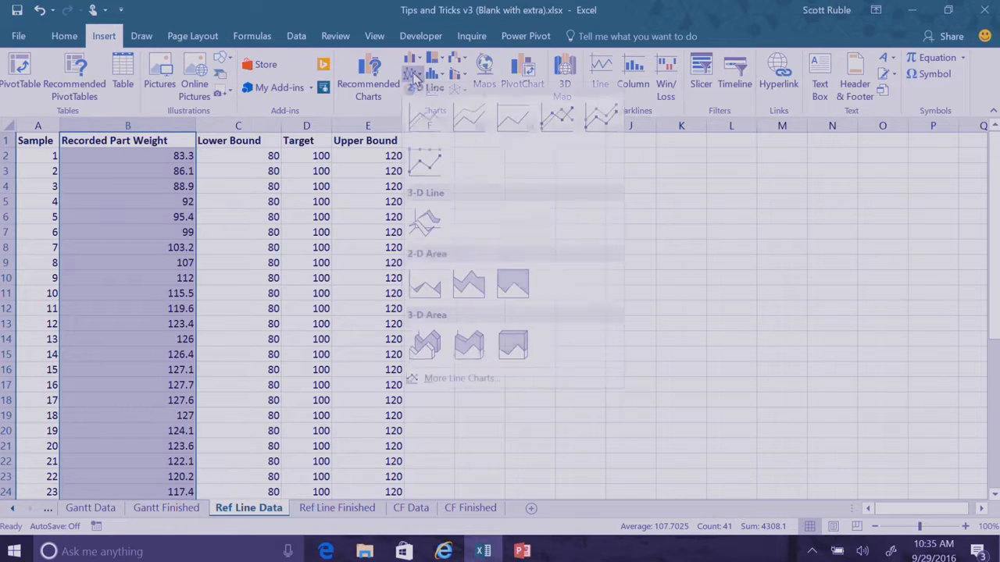
click(436, 129)
Step: Widen the Recorded Part Weight chart, position it beside the data table from row 3 down, and view its data source settings
drag(701, 324, 865, 324)
drag(539, 217, 633, 170)
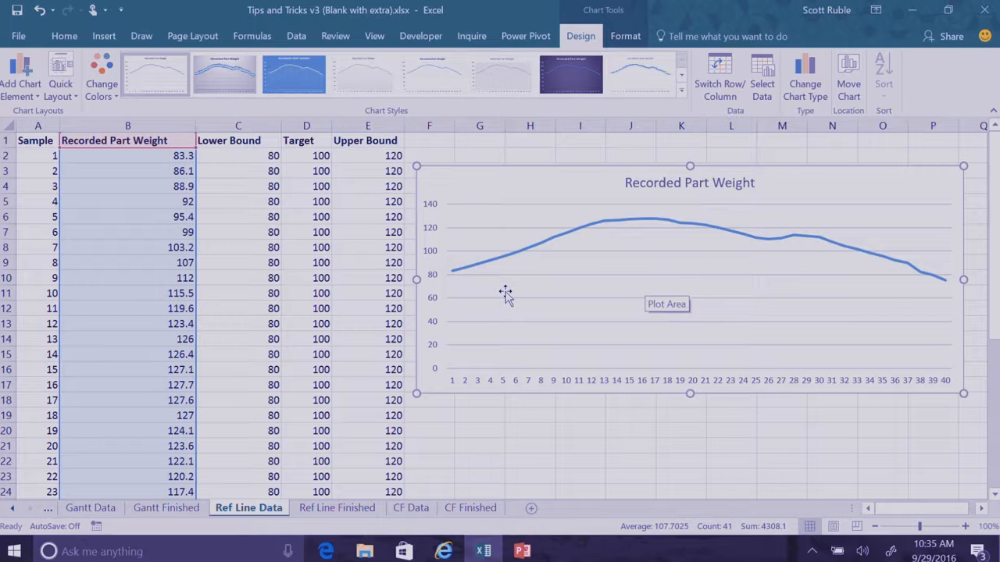
click(762, 82)
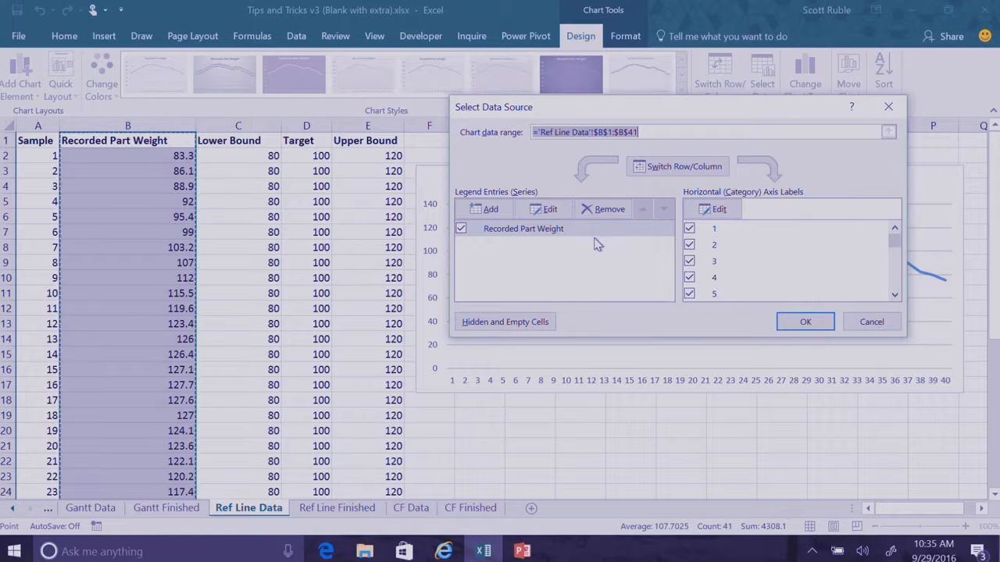
click(881, 325)
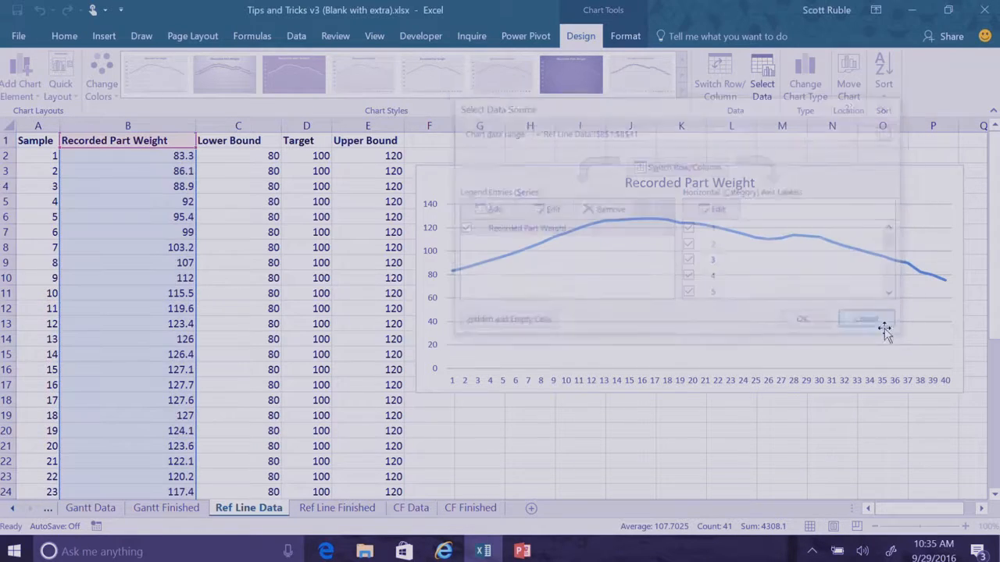
Step: Copy the Lower Bound data in C1:C41 and paste it into the chart as a new series
click(259, 145)
key(ctrl+shift+Down)
key(ctrl+c)
drag(994, 383, 973, 117)
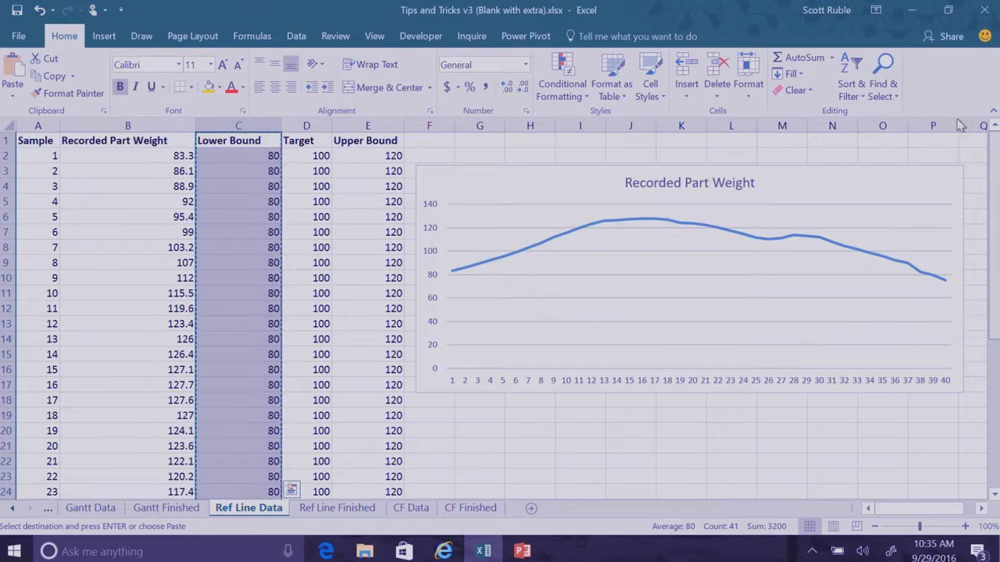
click(858, 196)
key(ctrl+v)
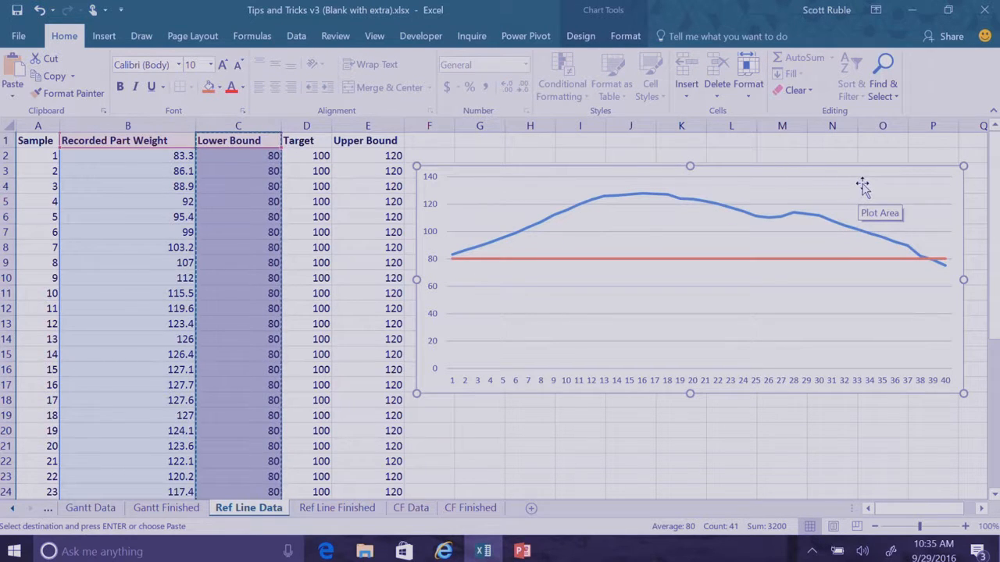
Step: Copy the Target data in D1:D41 and paste it into the chart as a new series
click(312, 142)
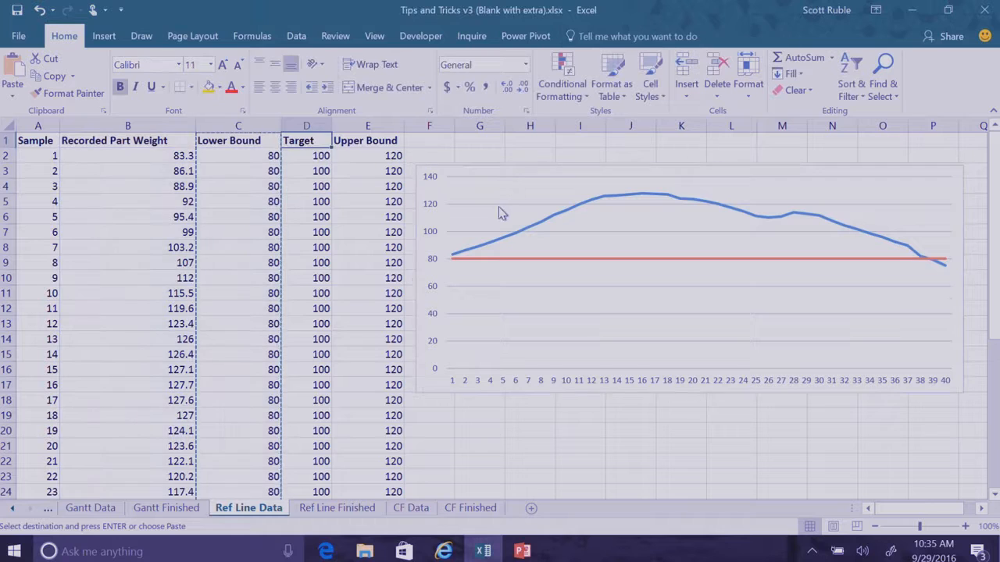
key(ctrl+shift+Down)
drag(995, 308, 992, 144)
click(922, 196)
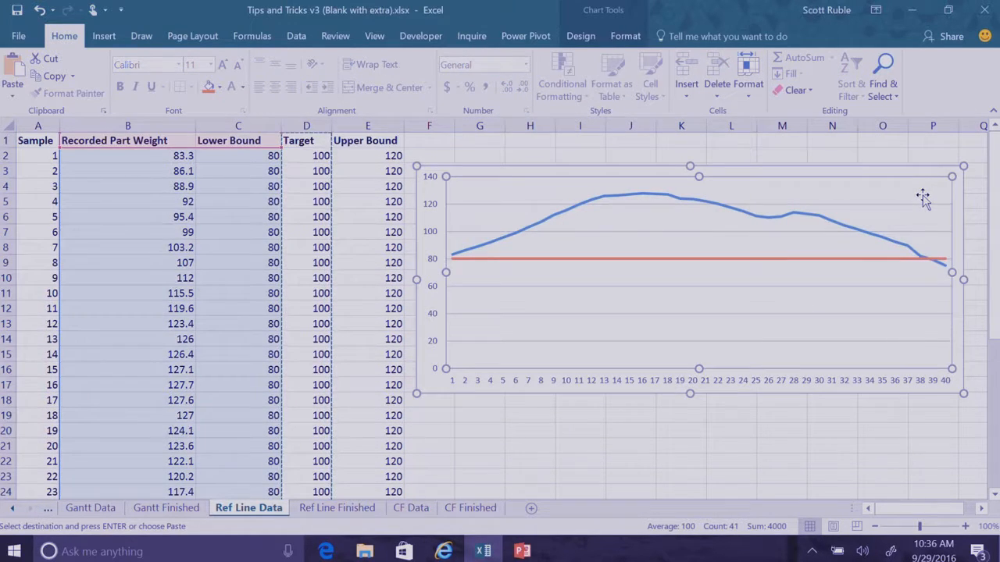
key(ctrl+v)
Step: Copy the Upper Bound data in E1:E41 and paste it into the chart as a new series
click(383, 142)
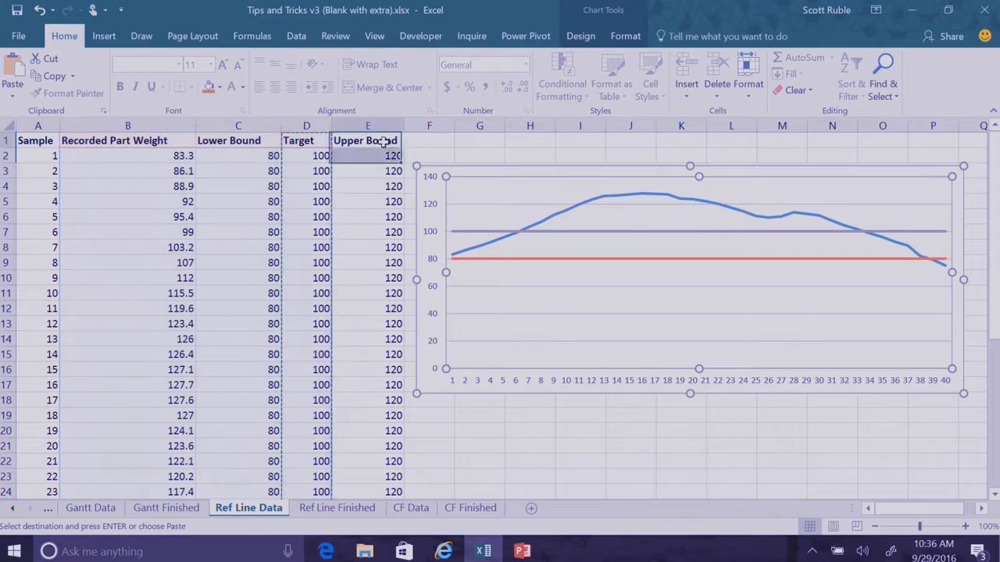
key(ctrl+shift+Down)
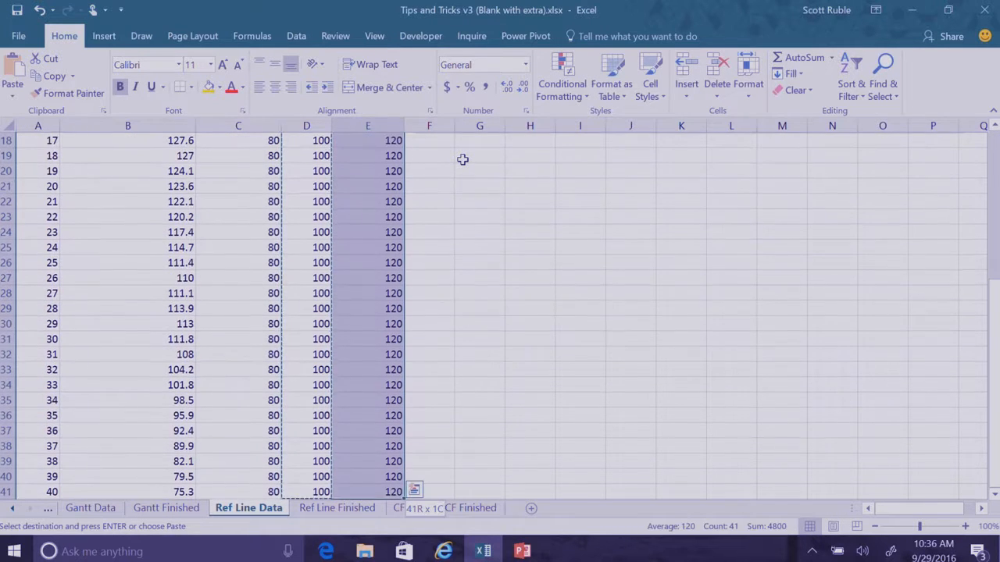
drag(995, 279, 948, 167)
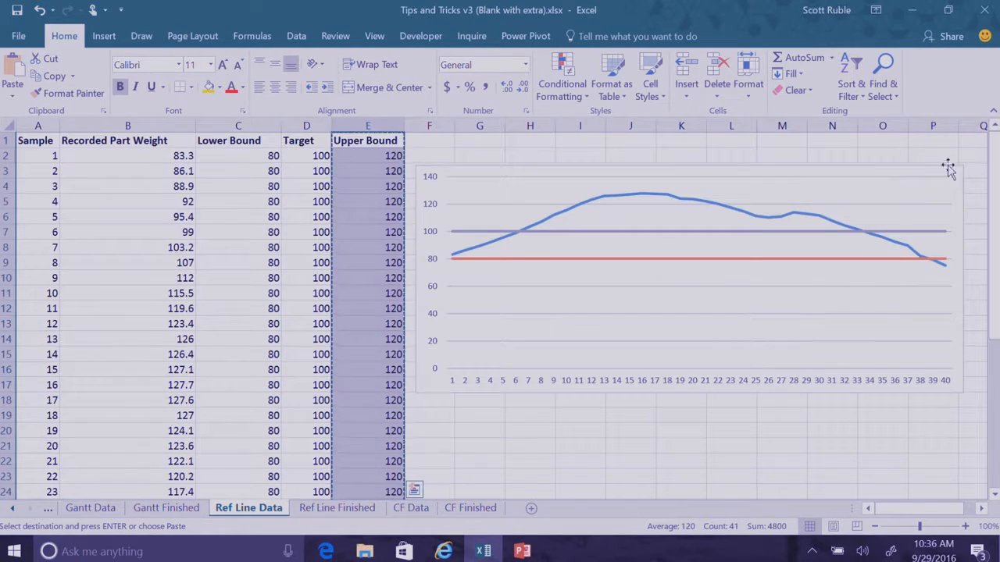
click(951, 202)
key(ctrl+v)
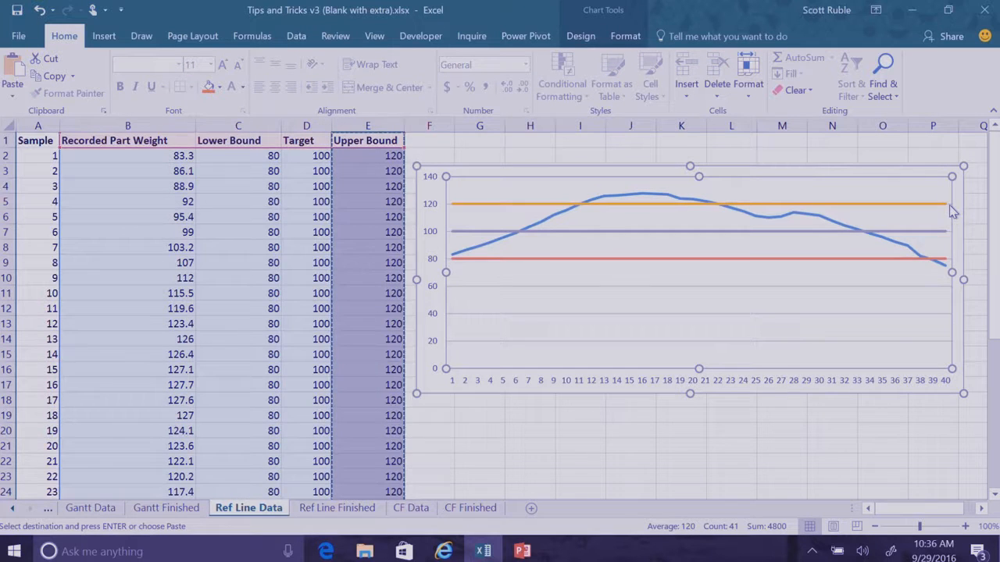
Step: Move the chart over the data table, add error bars to the Lower Bound series and open their detailed options
click(901, 395)
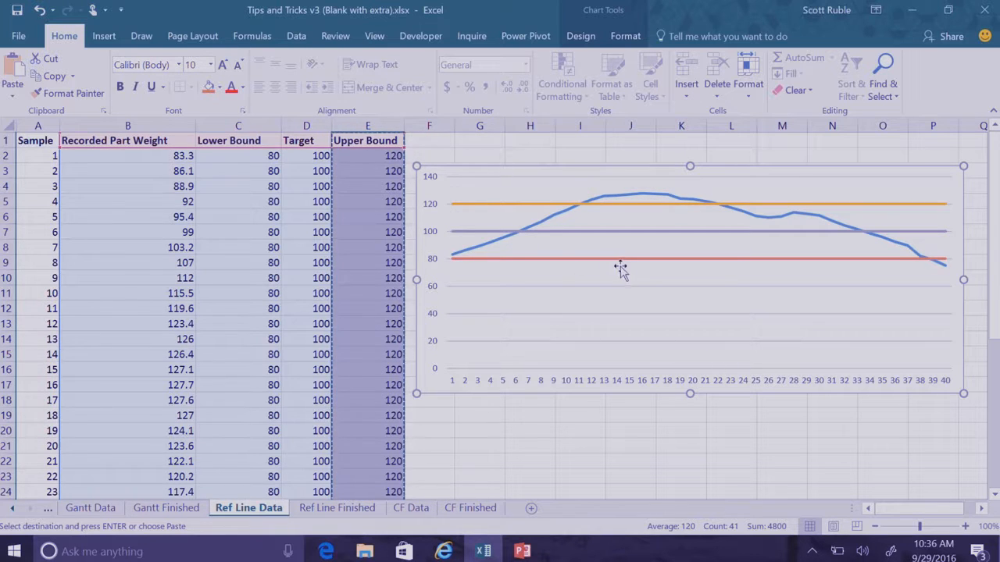
drag(478, 179, 306, 182)
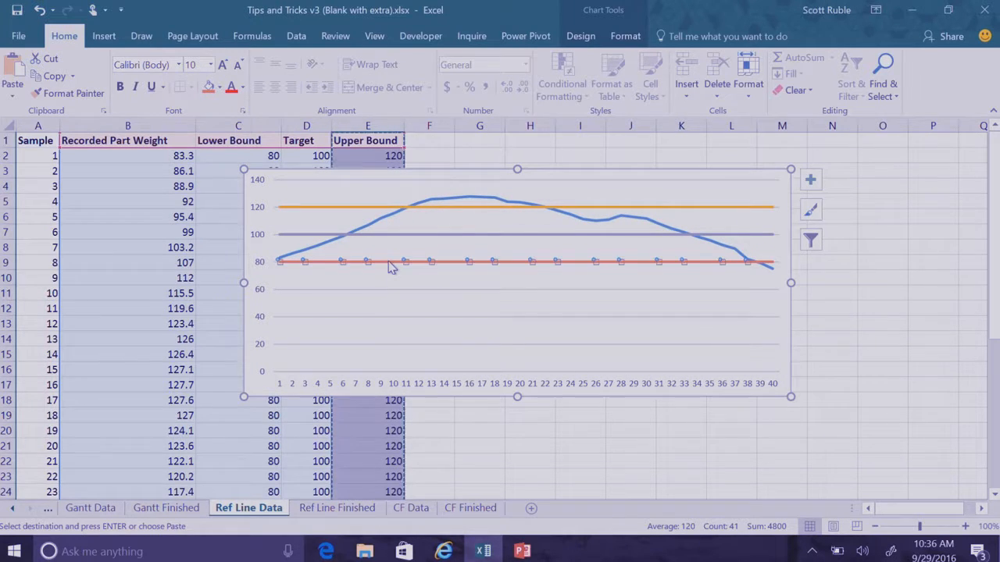
click(389, 262)
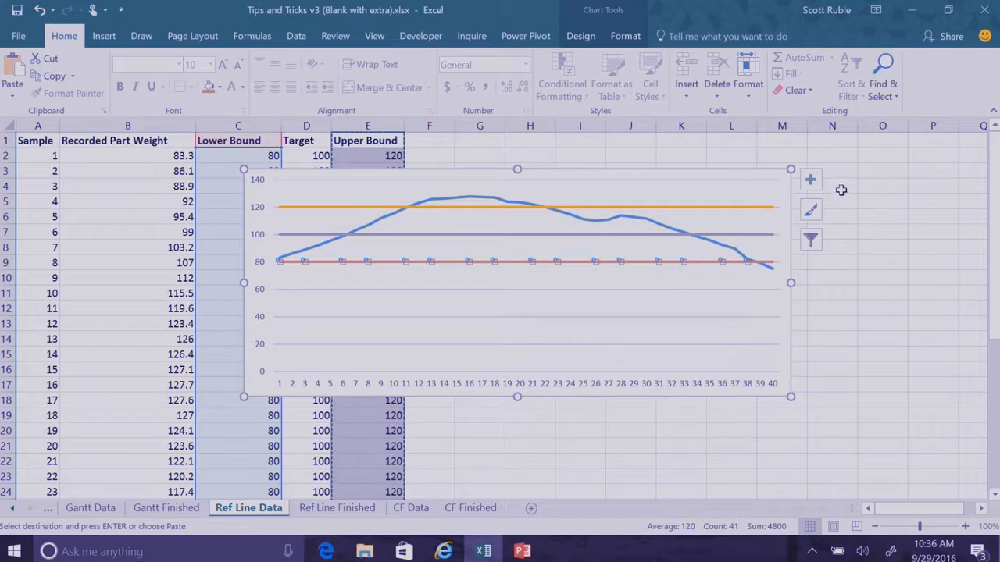
click(810, 180)
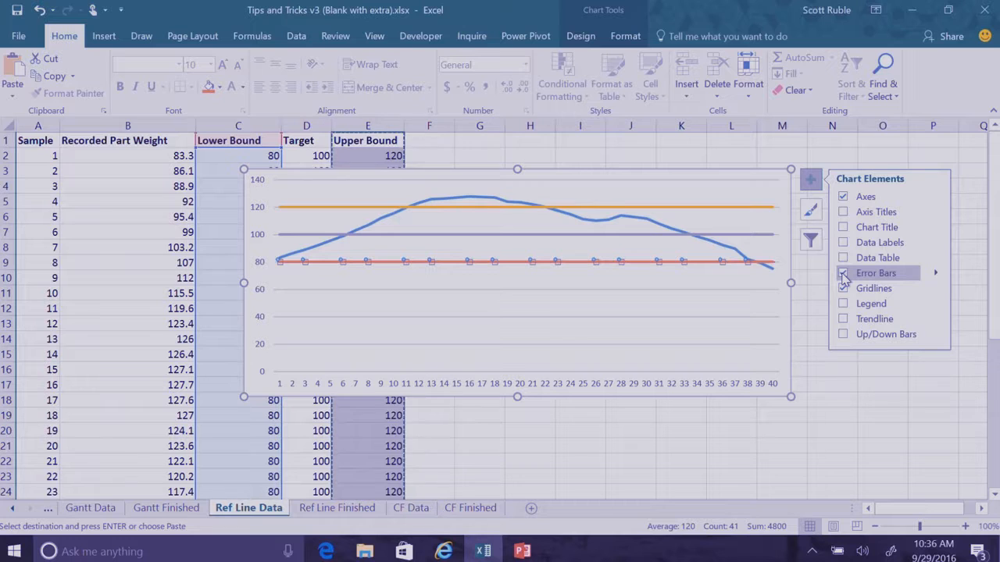
click(937, 273)
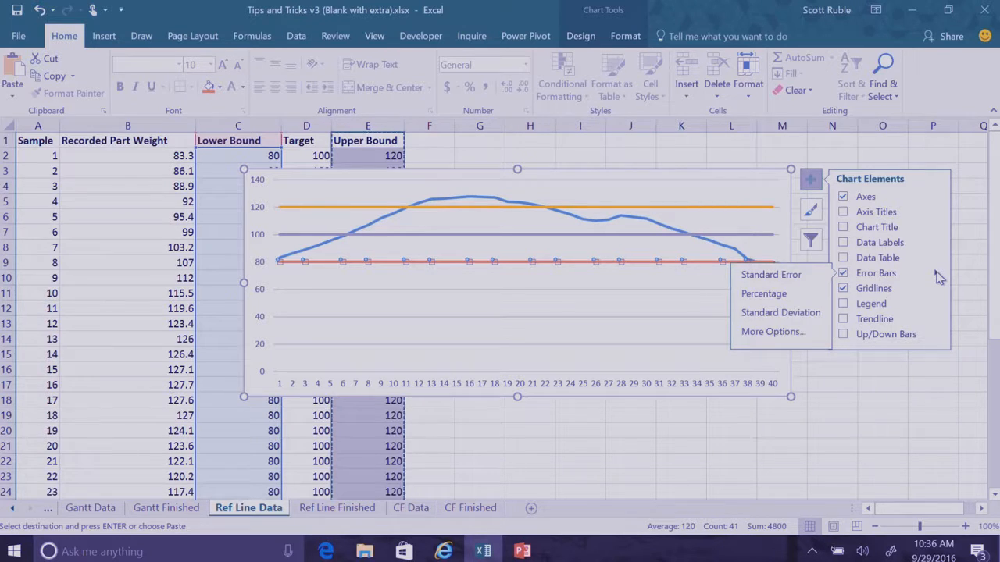
click(775, 334)
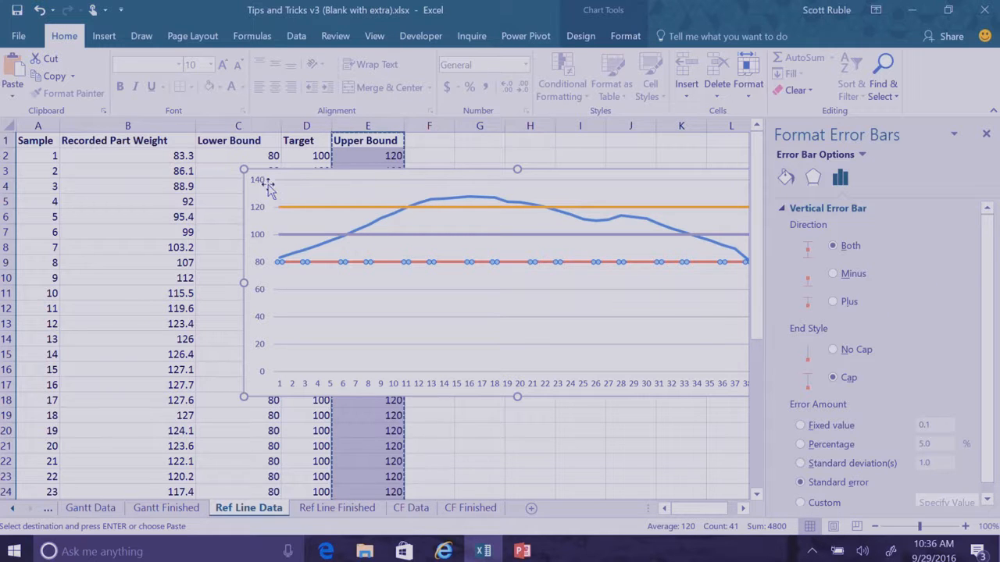
Step: Shift the chart further over the data table so it is fully visible, and reopen the Lower Bound error bar options
drag(250, 196, 125, 188)
click(576, 257)
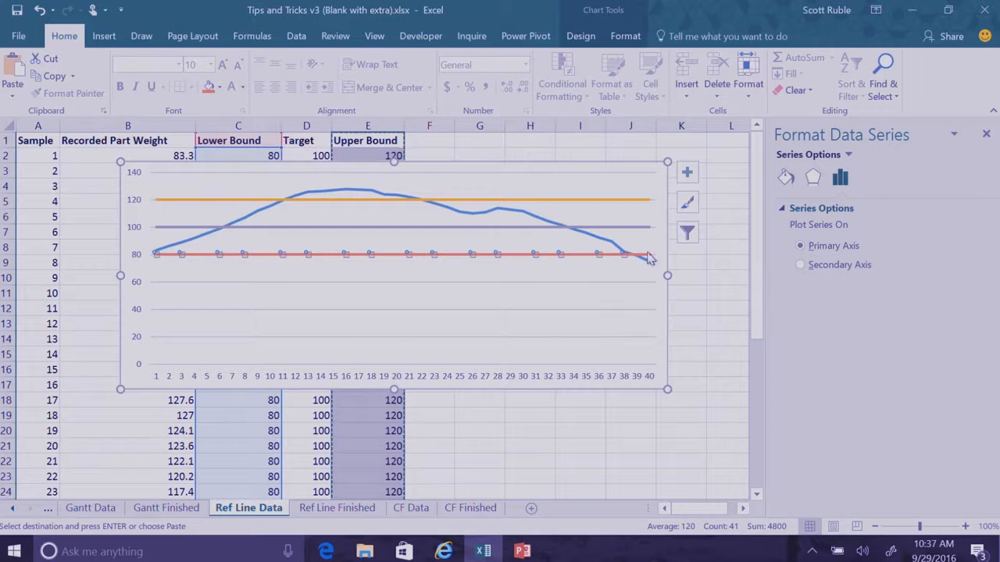
click(687, 173)
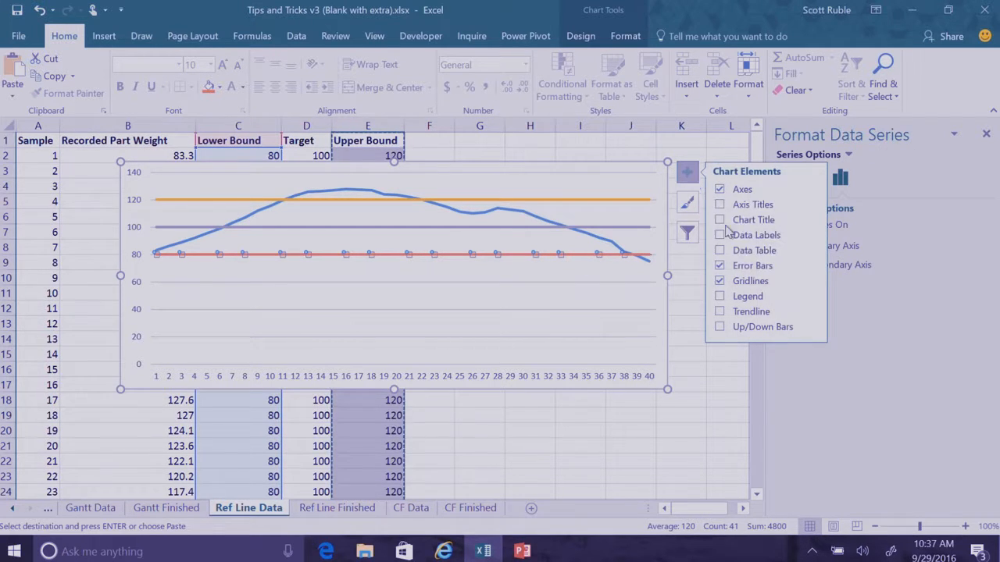
click(814, 268)
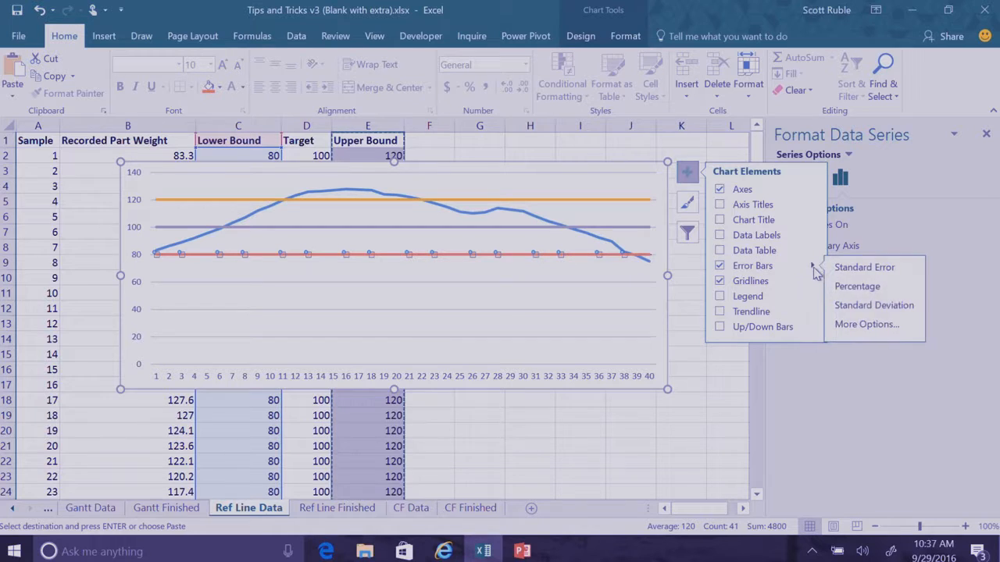
click(866, 324)
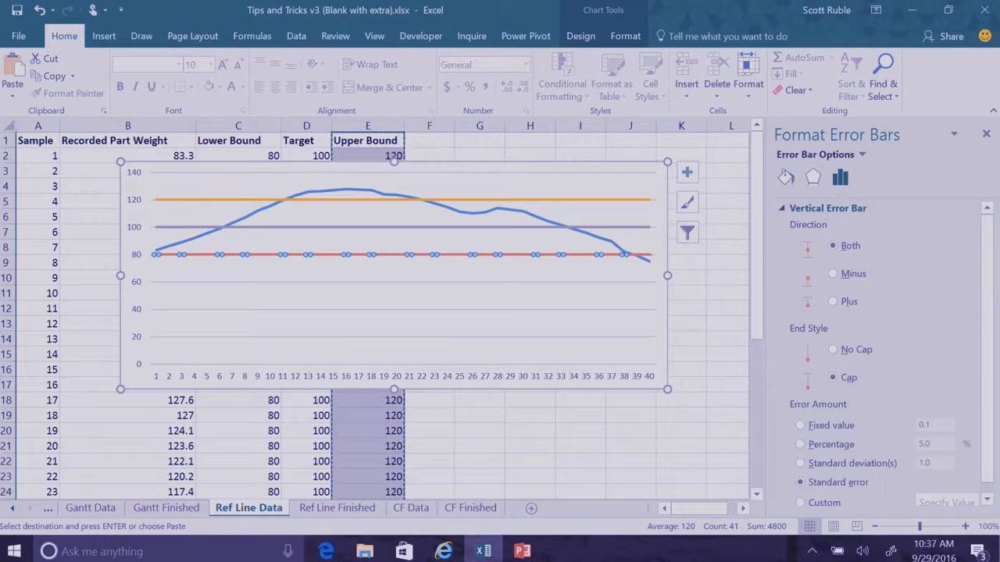
Step: Set the Lower Bound error bars to the Minus direction with No Cap and a fixed value of 20
scroll(989, 297, down, 1)
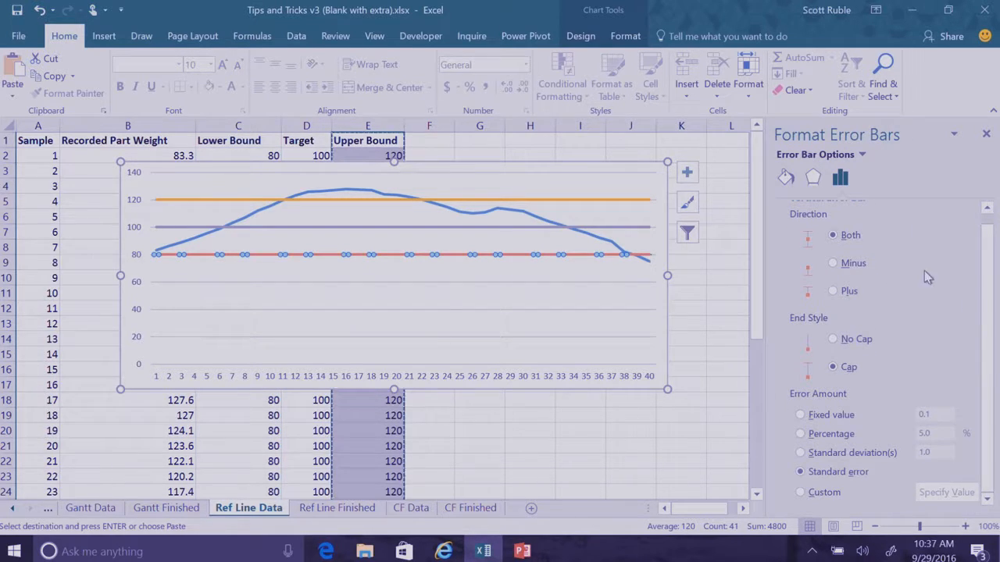
click(834, 265)
click(834, 342)
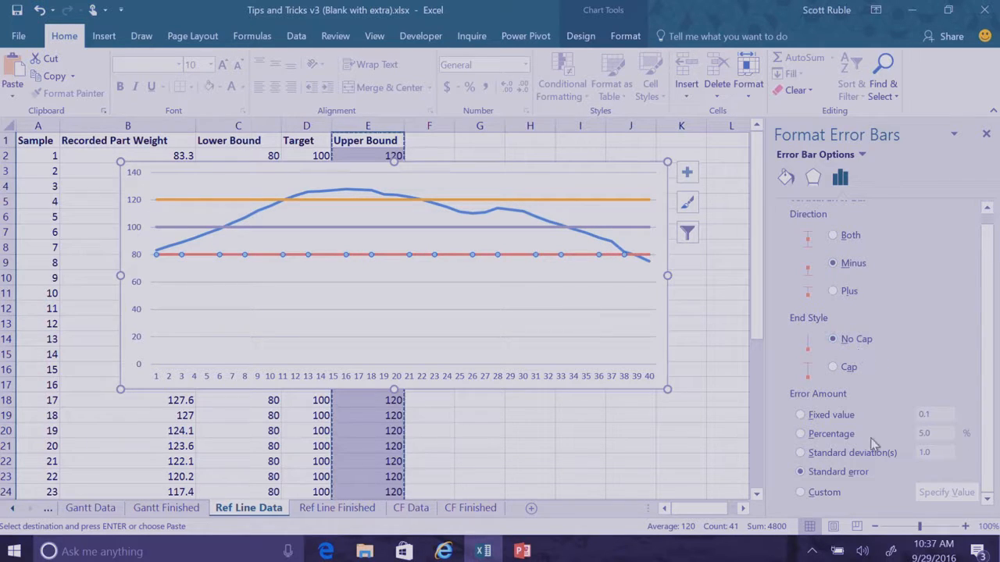
click(818, 419)
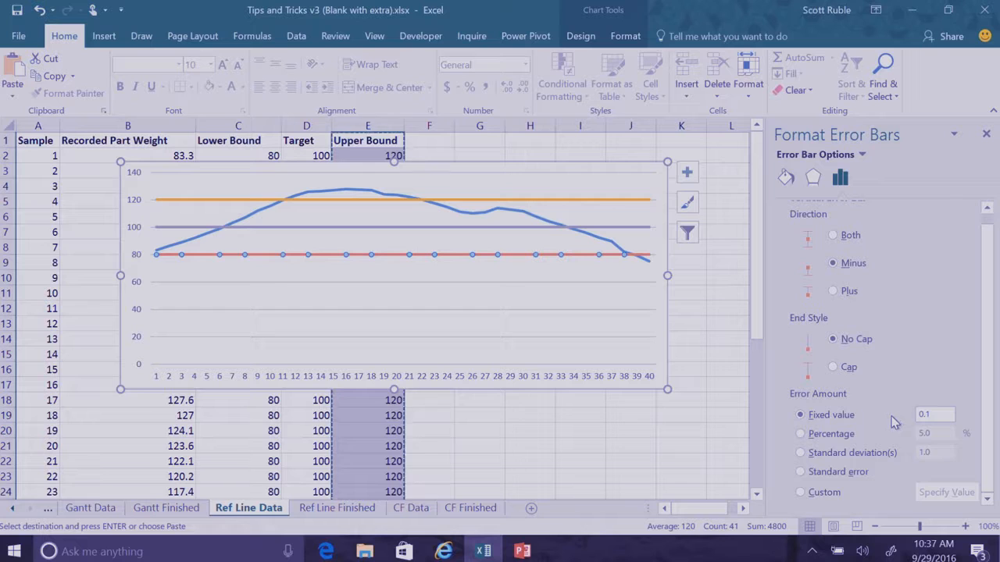
text(20)
key(Return)
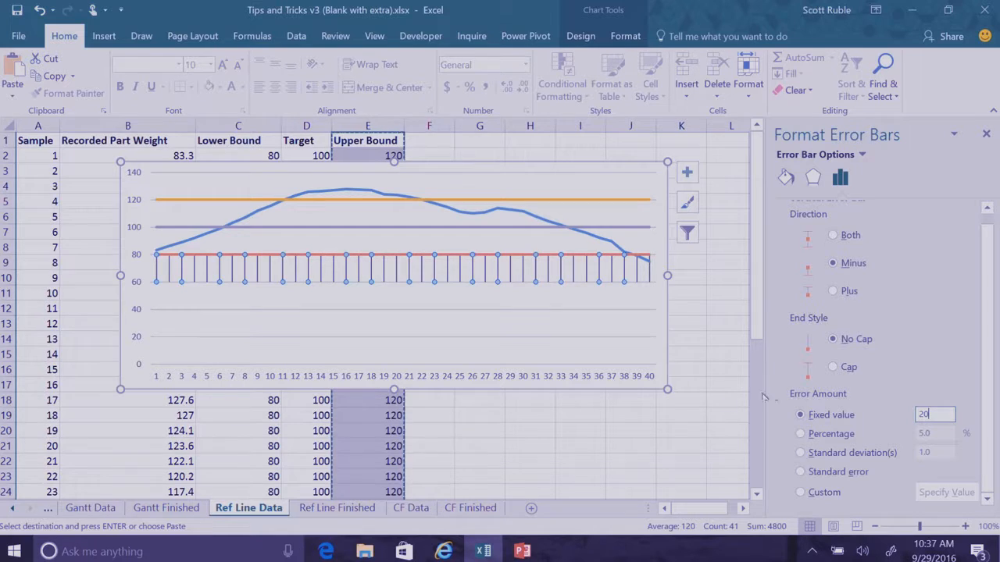
Step: Format the Lower Bound error bars as a solid light orange line 20 pt wide to form a shaded band
click(787, 179)
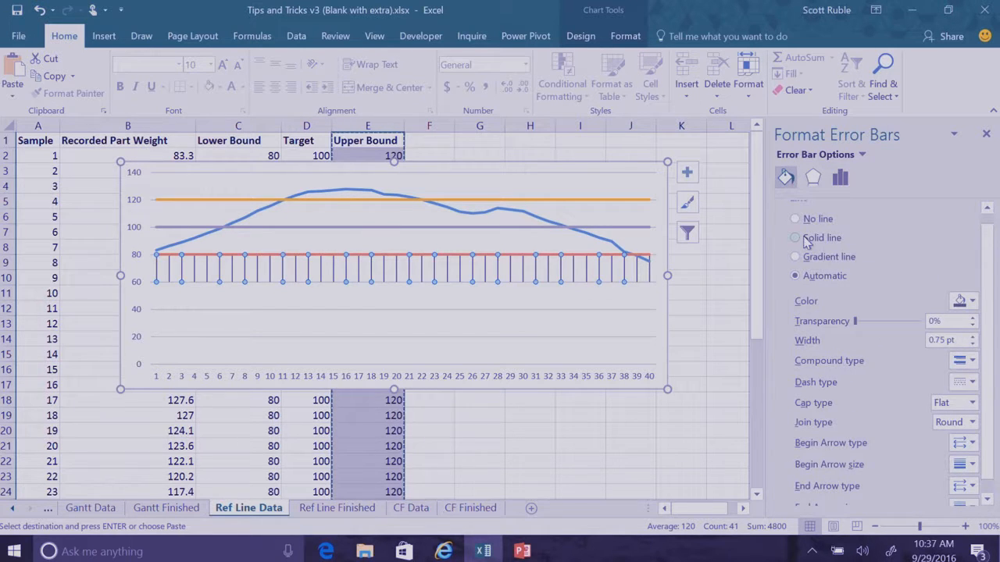
click(807, 239)
click(971, 303)
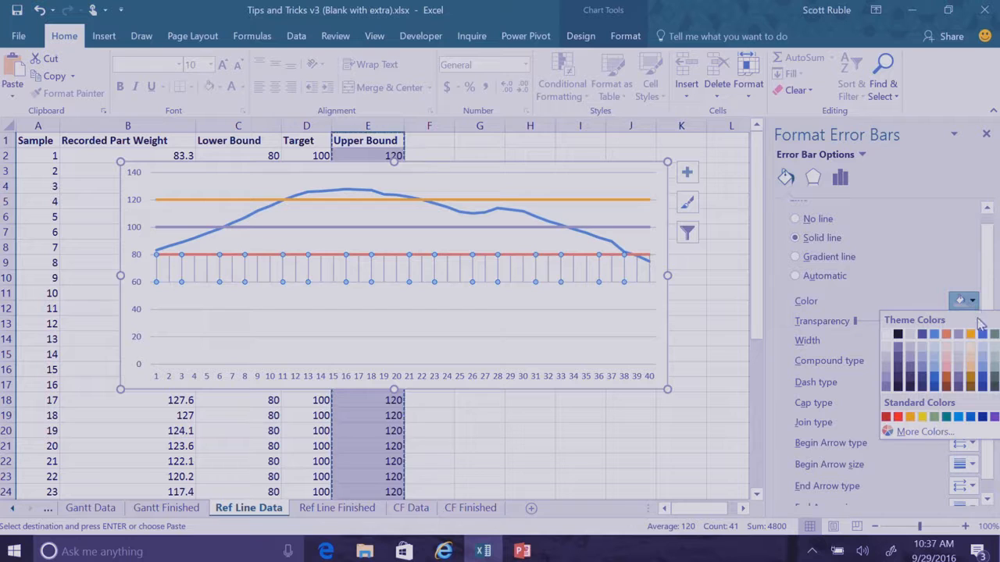
click(976, 352)
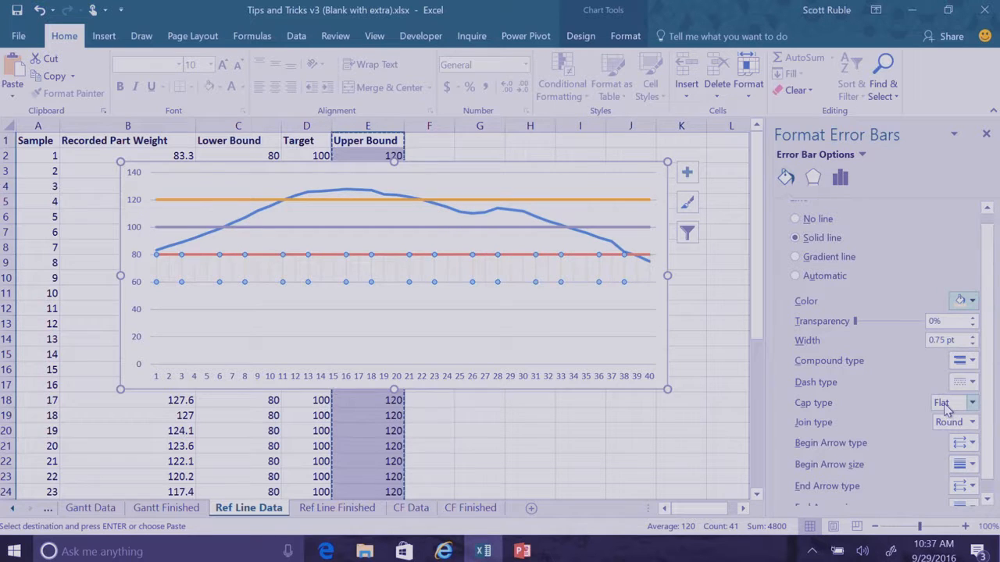
drag(959, 338, 891, 341)
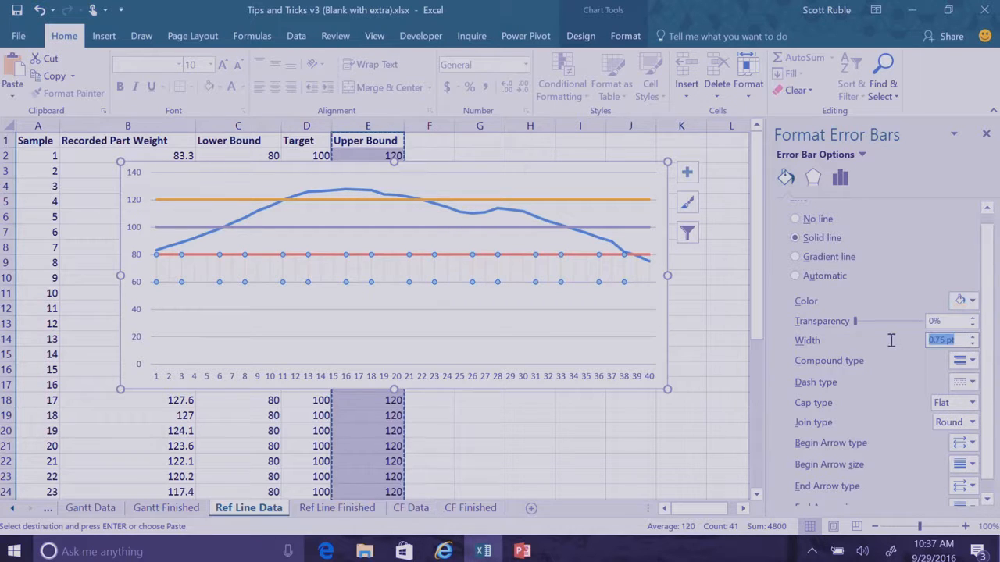
text(20)
key(Return)
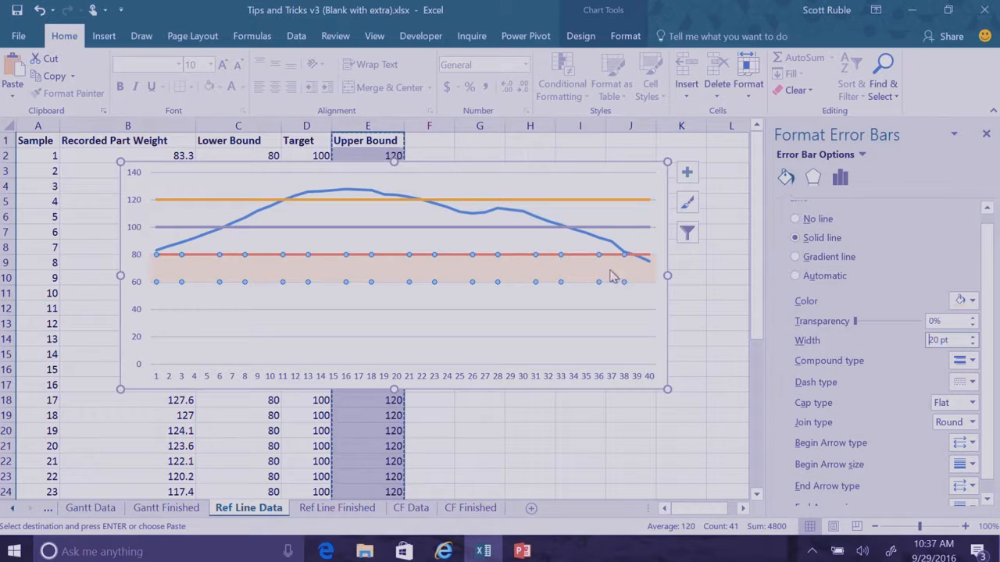
Step: Format the Lower Bound series line as solid grey with a width of 0.5 pt
click(584, 256)
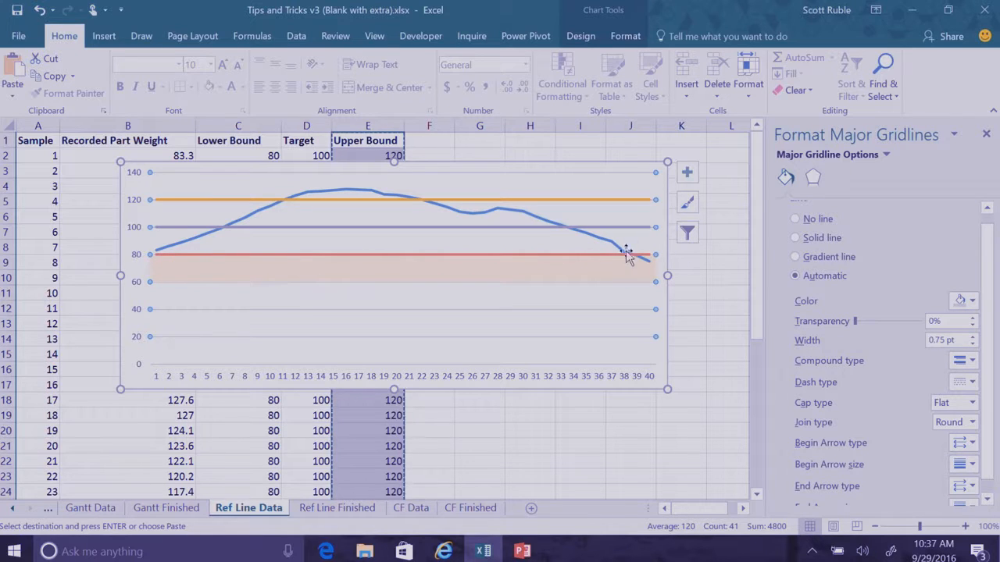
click(609, 256)
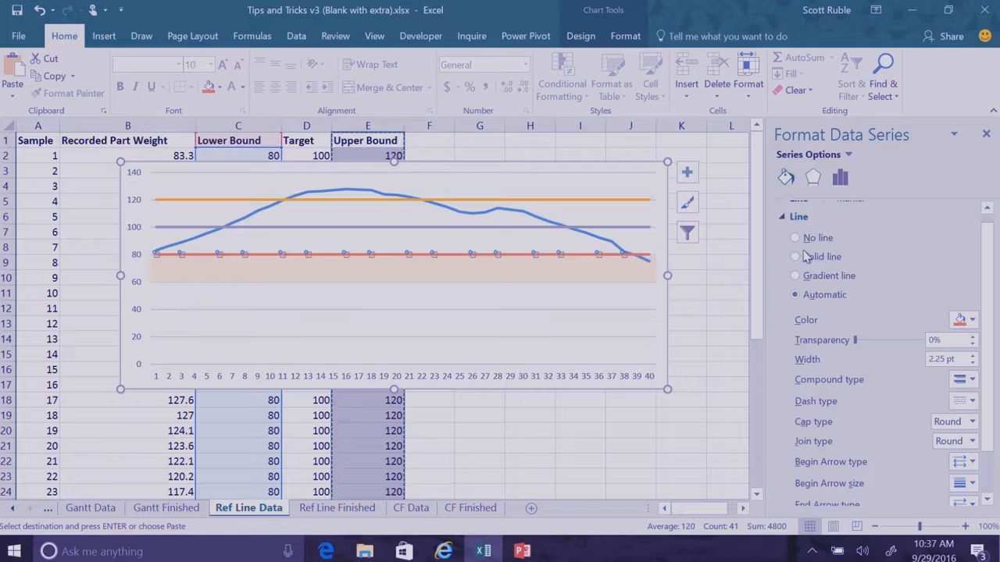
click(965, 319)
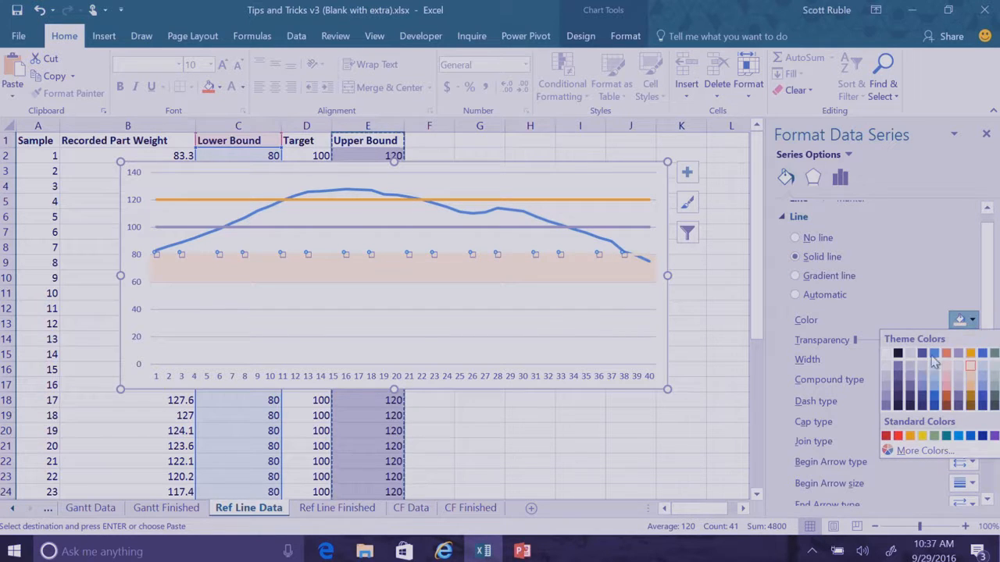
click(890, 398)
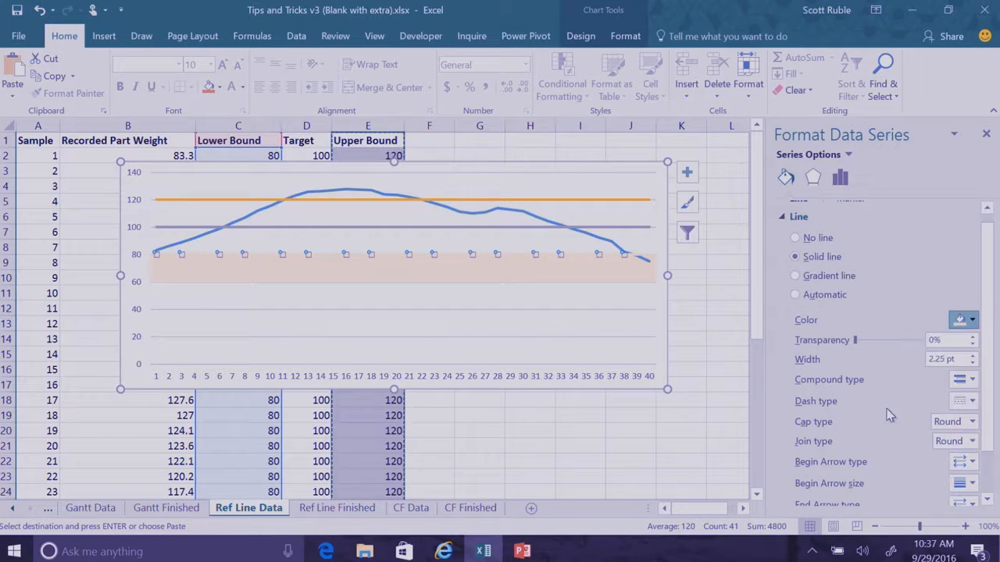
triple_click(946, 362)
text(5)
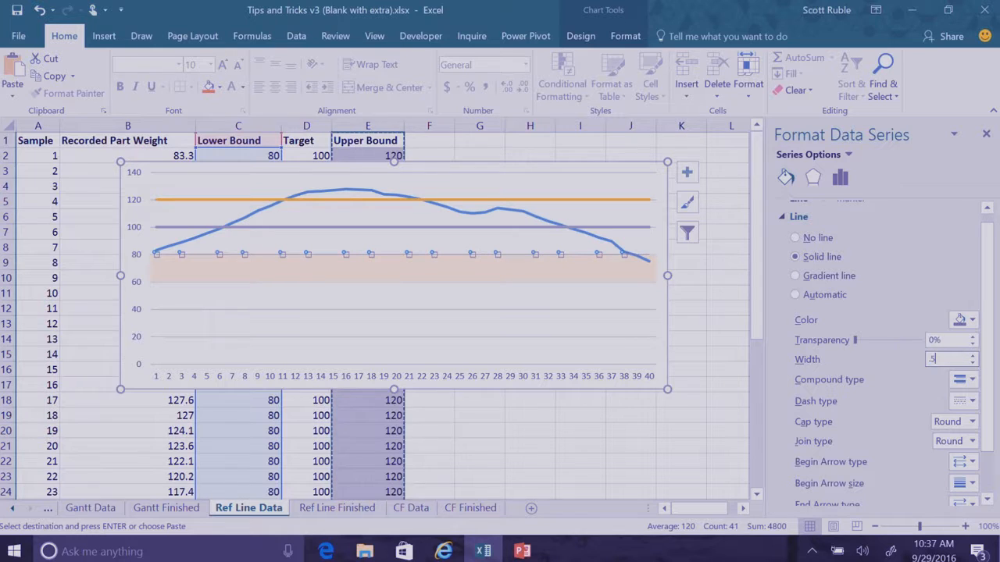
click(639, 300)
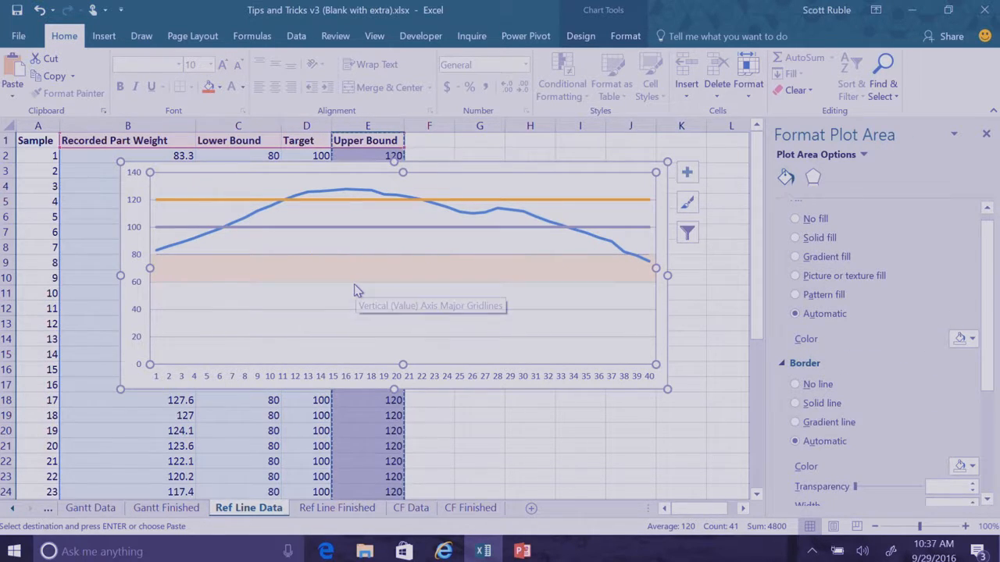
Step: Add error bars to the Target series in both directions, with No Cap and a fixed value of 20
click(510, 228)
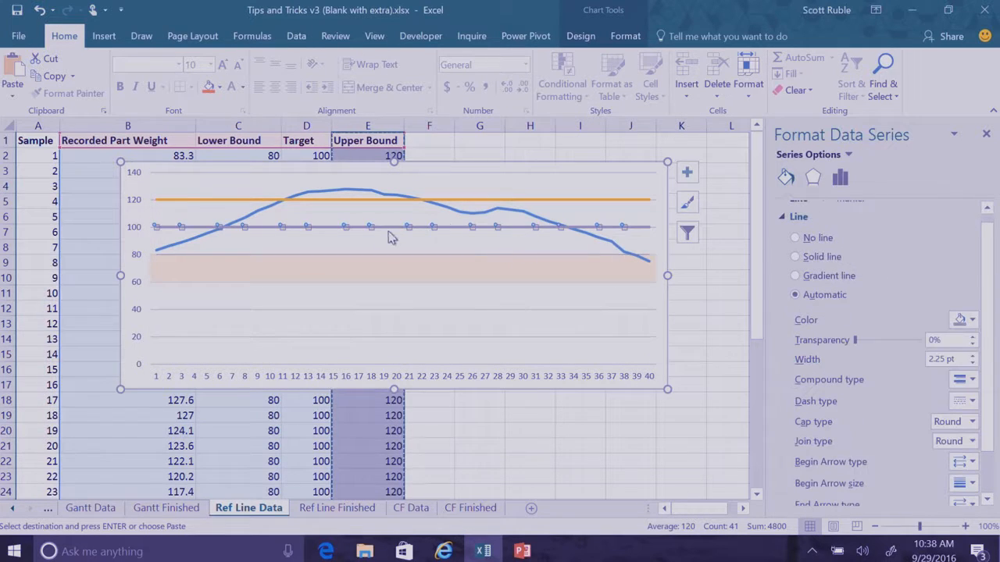
click(692, 177)
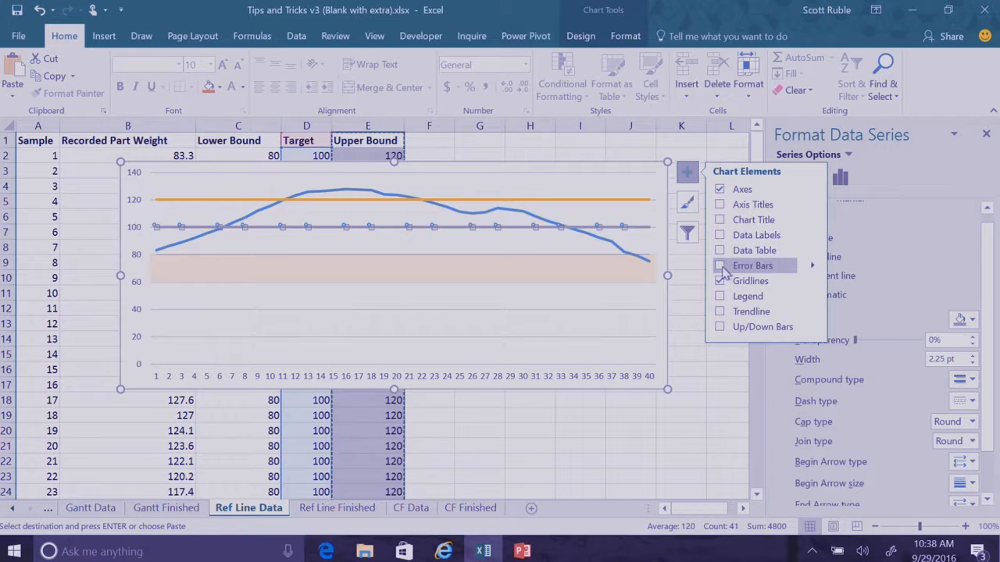
click(813, 265)
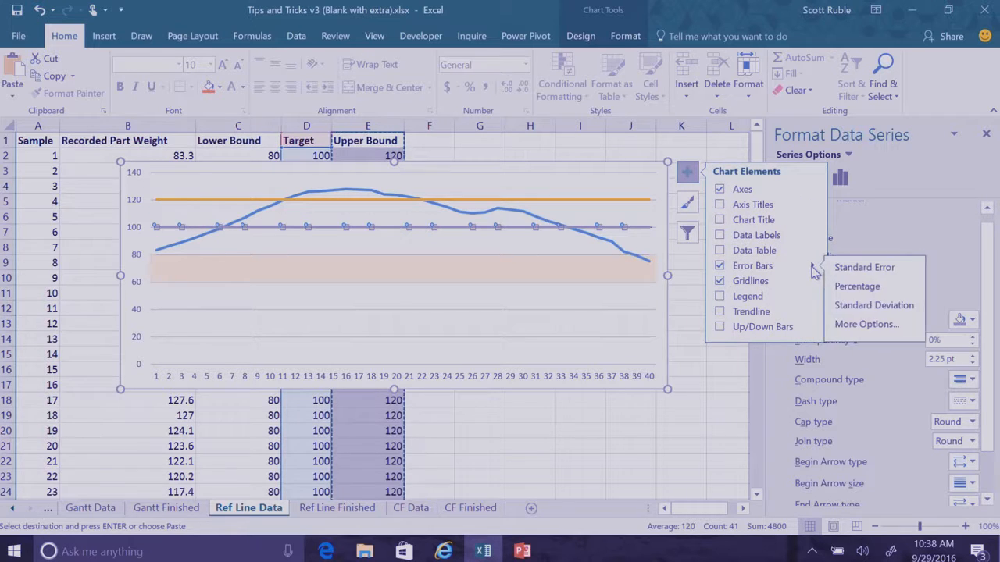
click(855, 325)
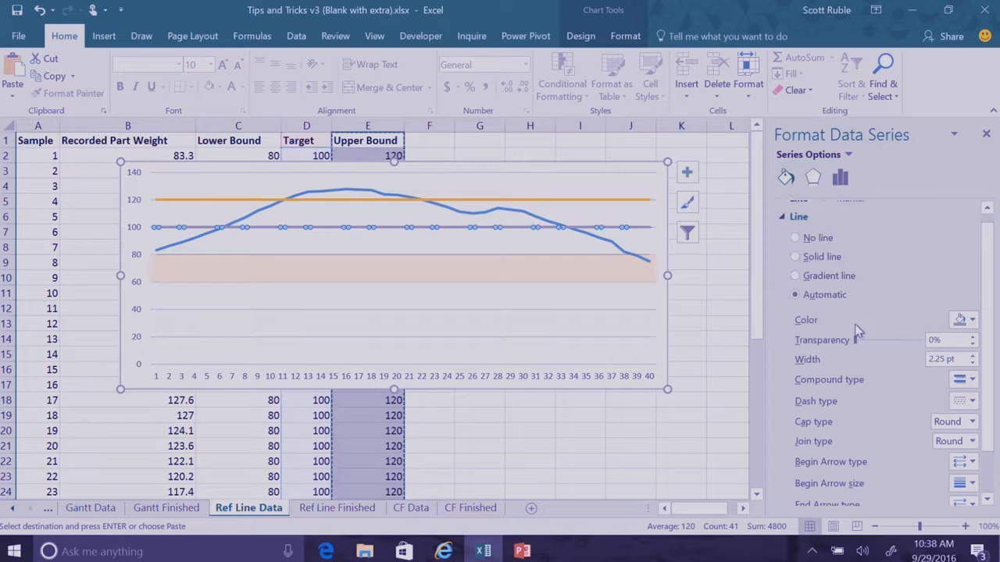
click(845, 182)
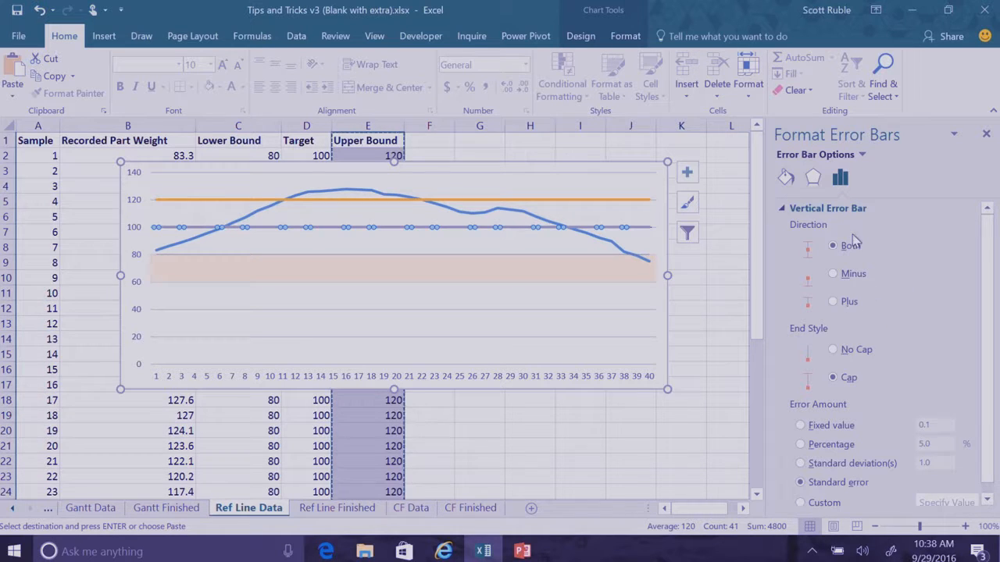
click(833, 350)
click(831, 430)
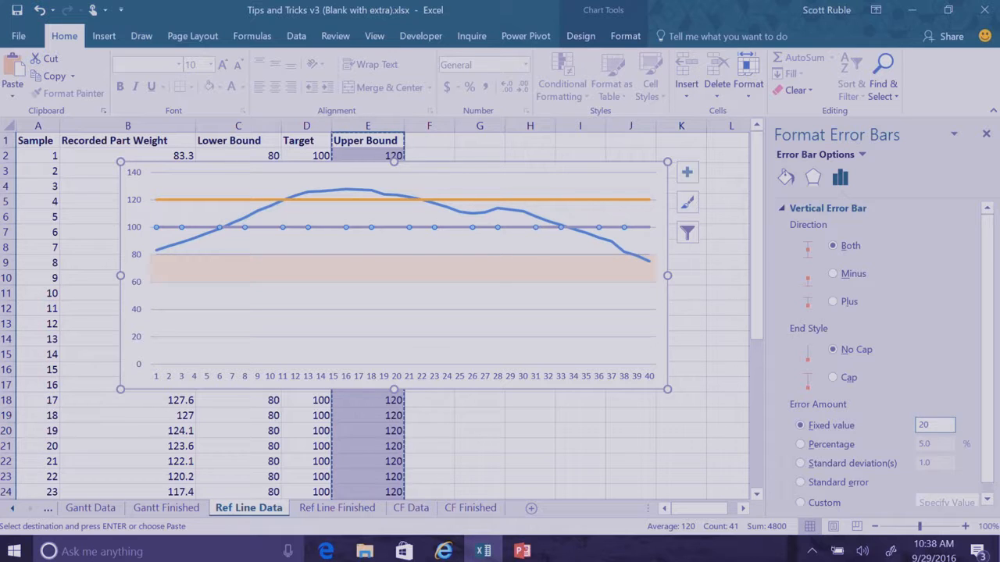
key(Return)
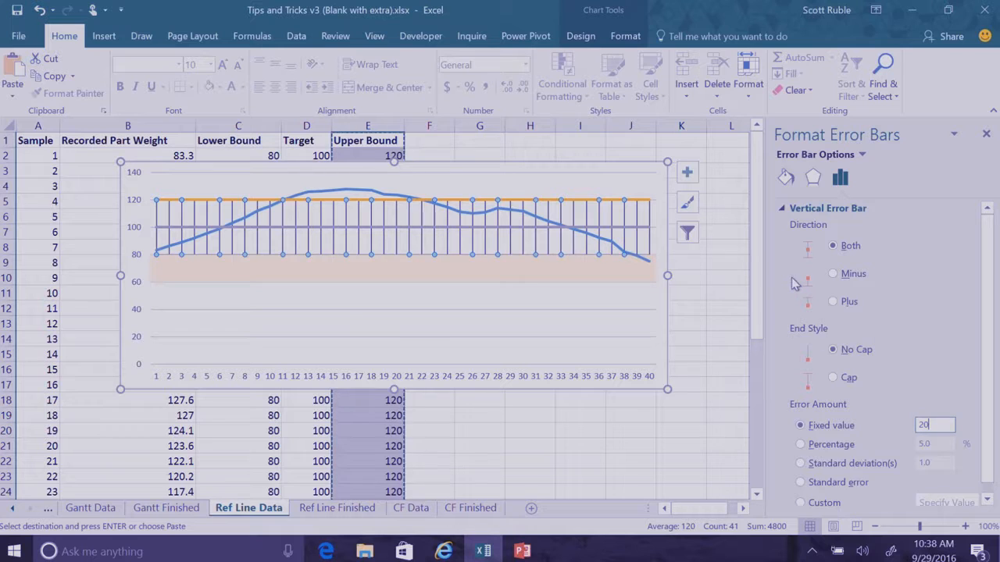
Step: Format the Target error bars as a solid light green line 20 pt wide and set the Target series line to No line
click(786, 177)
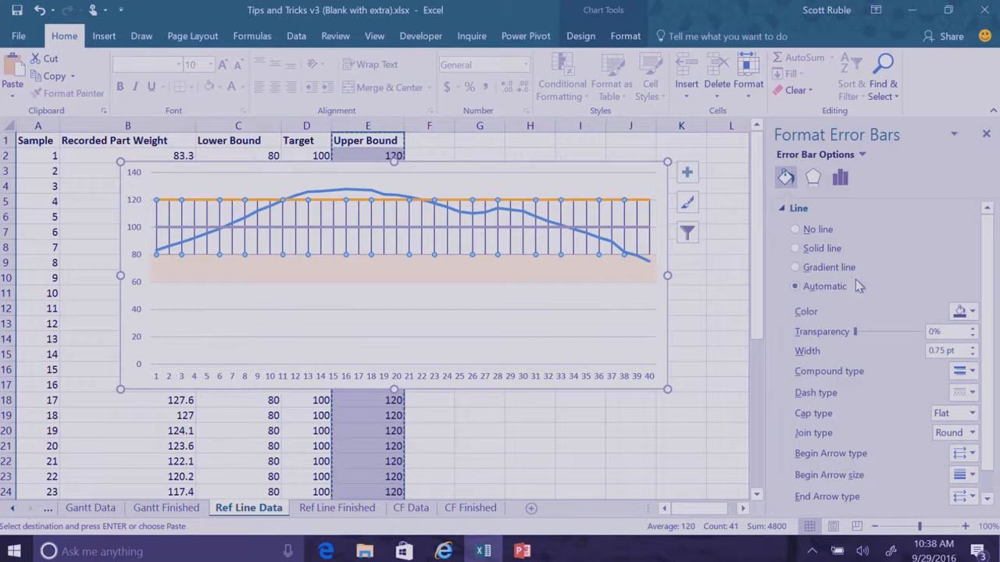
click(815, 250)
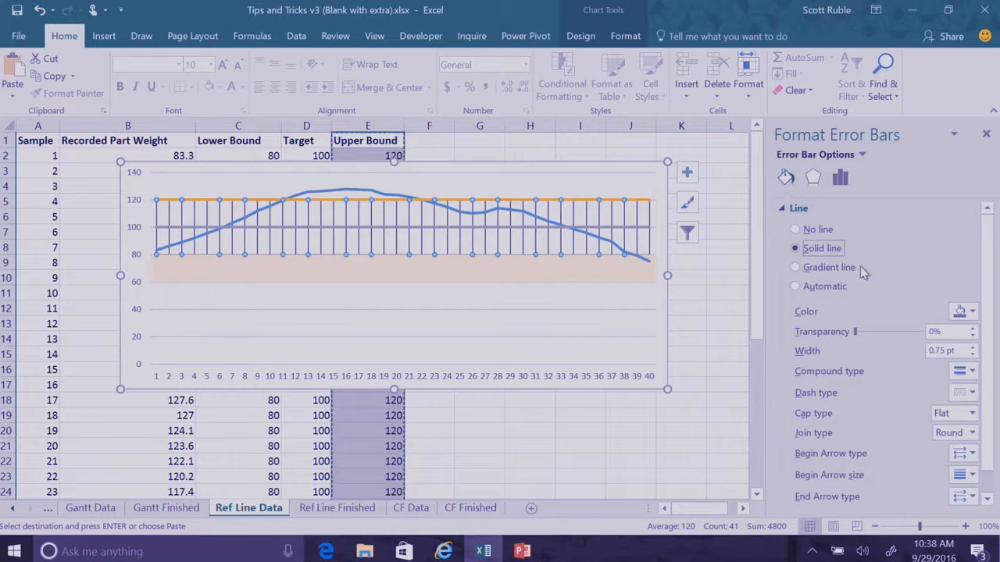
click(971, 312)
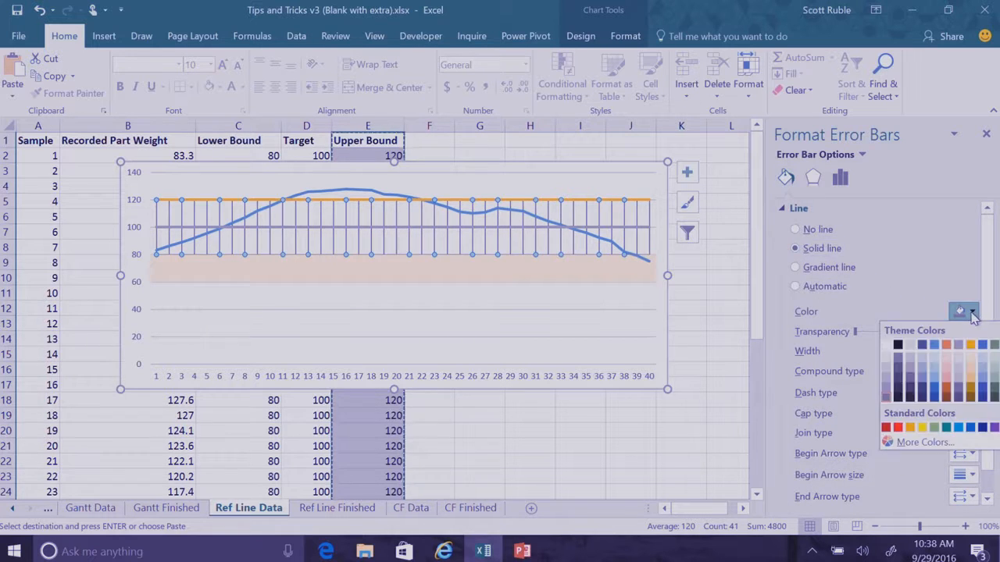
click(995, 366)
click(943, 353)
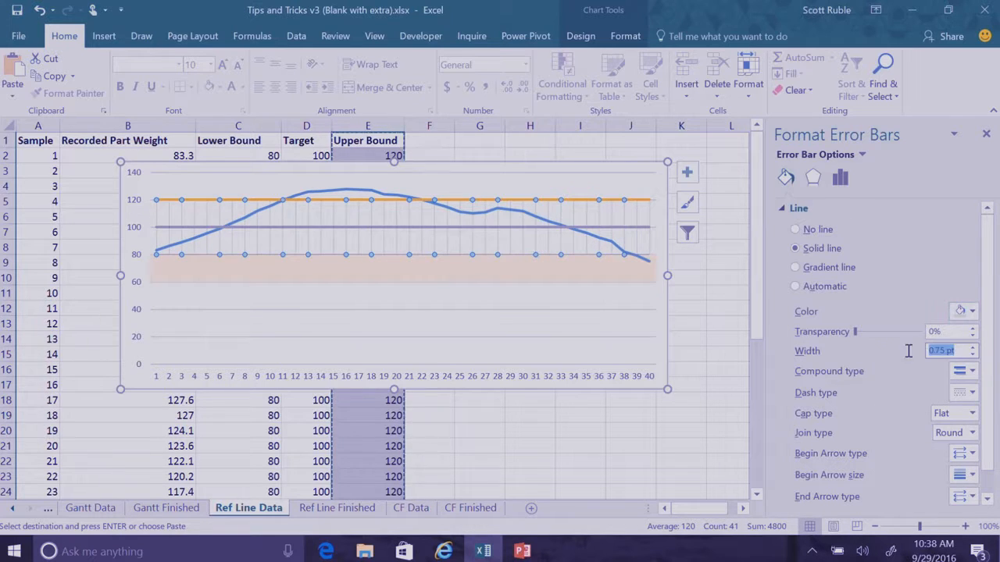
text(20)
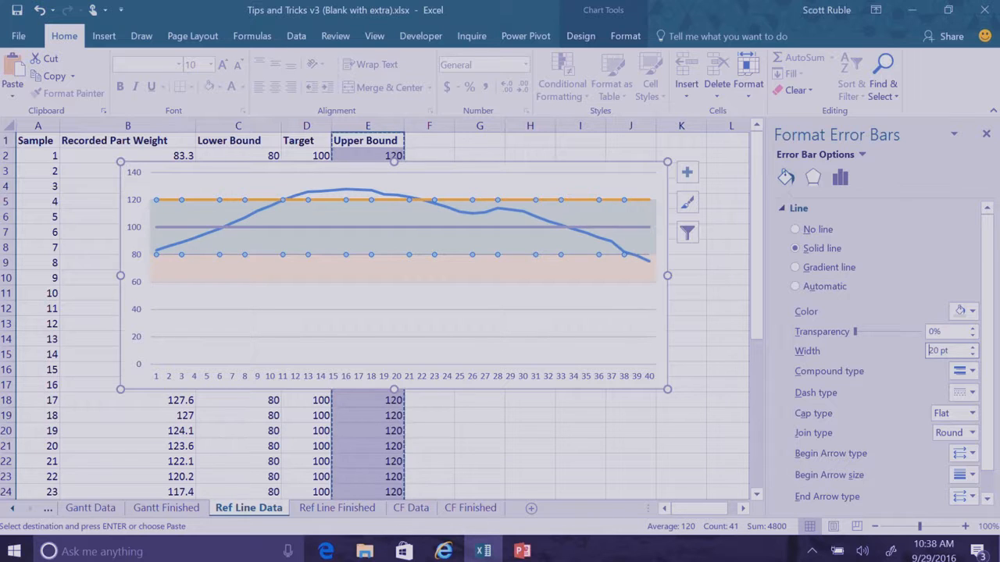
click(475, 227)
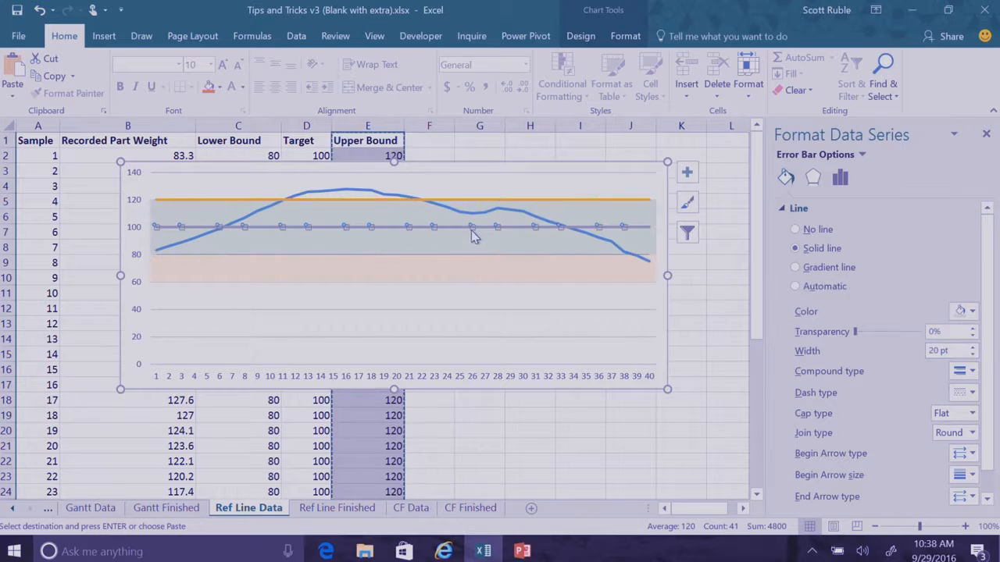
click(795, 248)
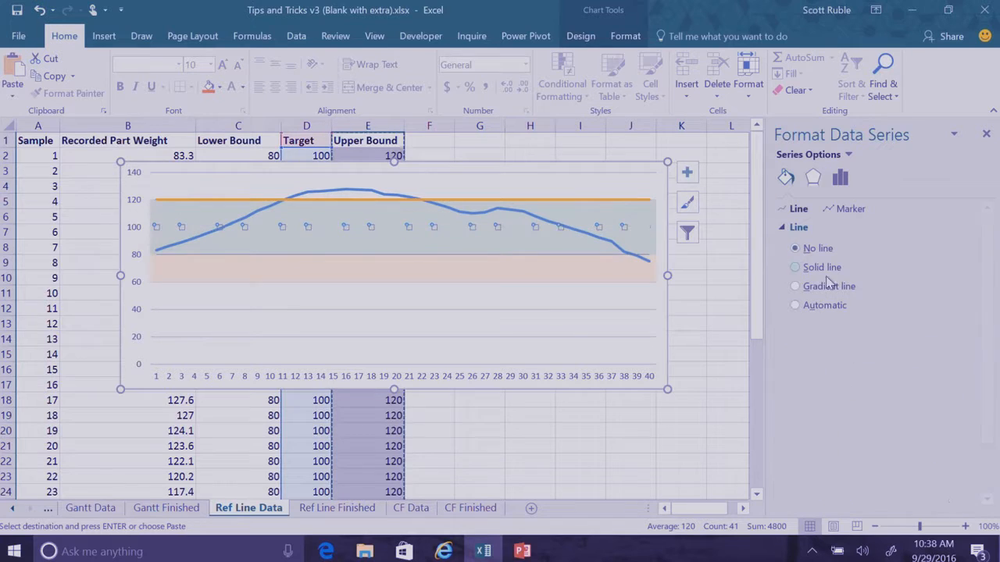
Step: Add error bars to the Upper Bound series in the Plus direction, with No Cap and a fixed value of 20
click(601, 202)
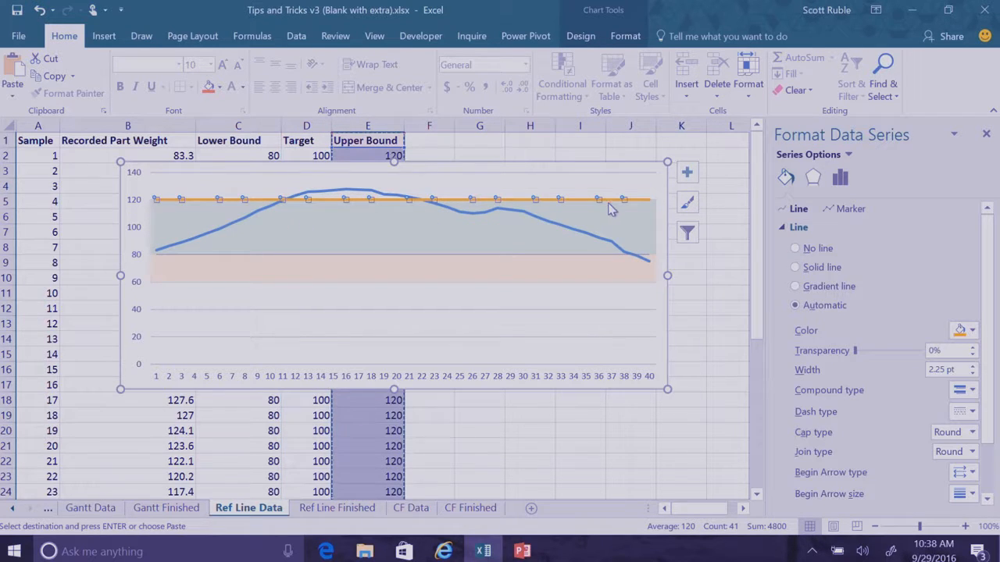
click(689, 174)
click(720, 267)
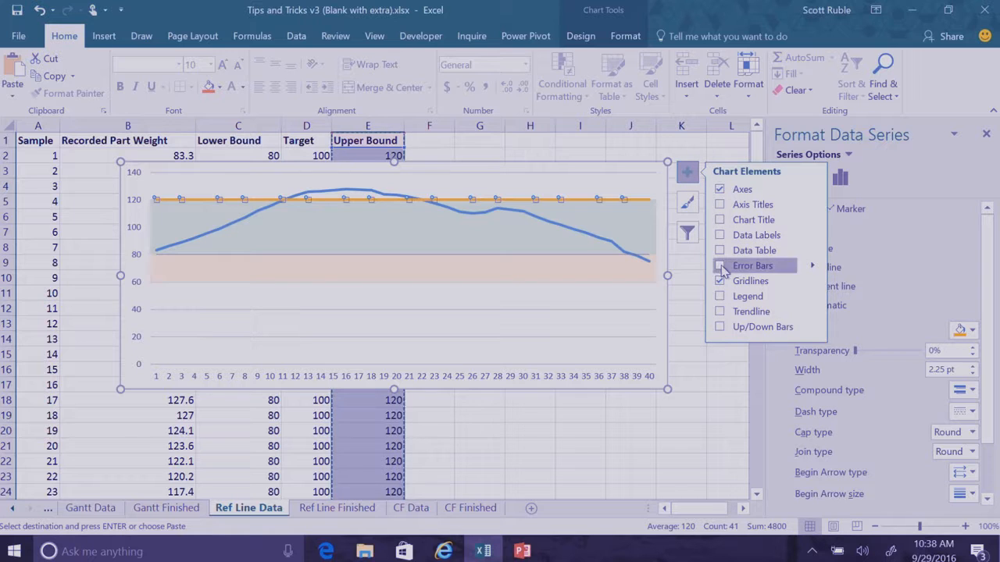
click(813, 266)
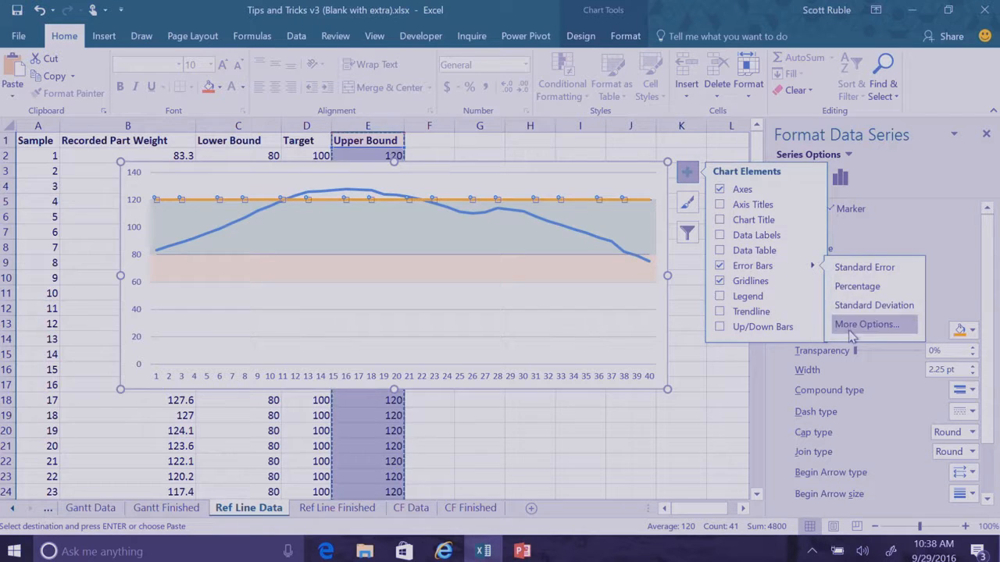
click(830, 325)
click(840, 178)
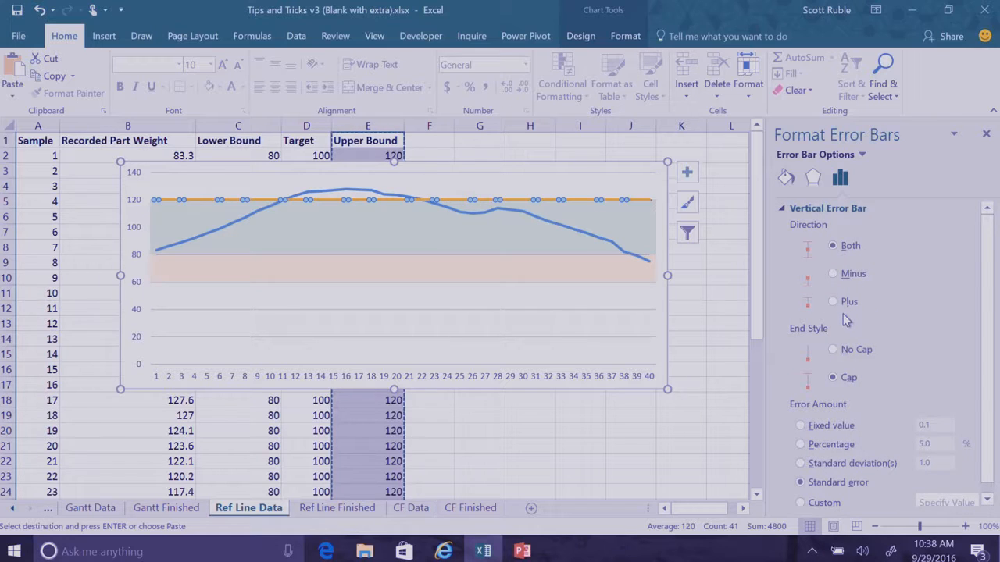
click(842, 309)
click(850, 356)
click(809, 428)
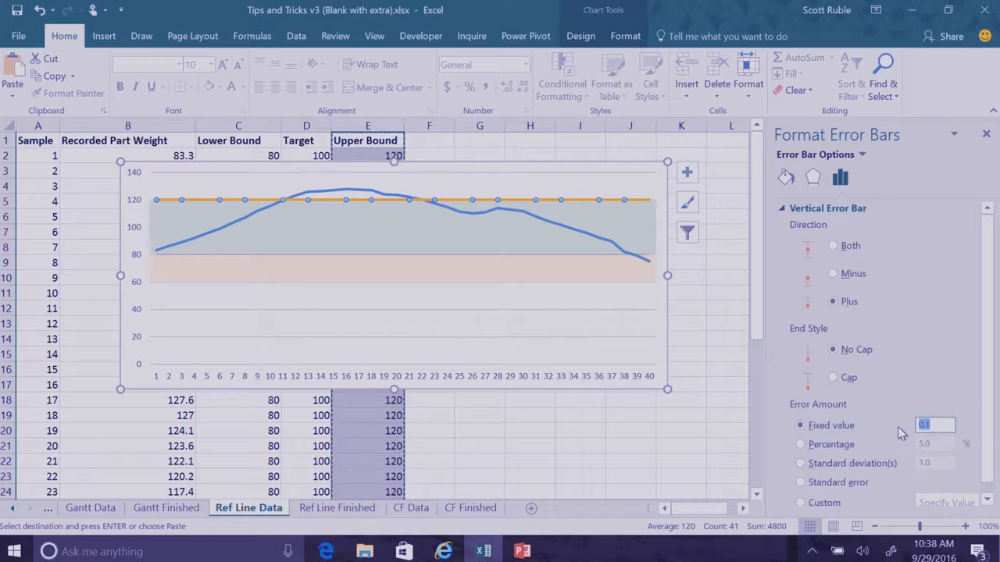
text(20)
key(Return)
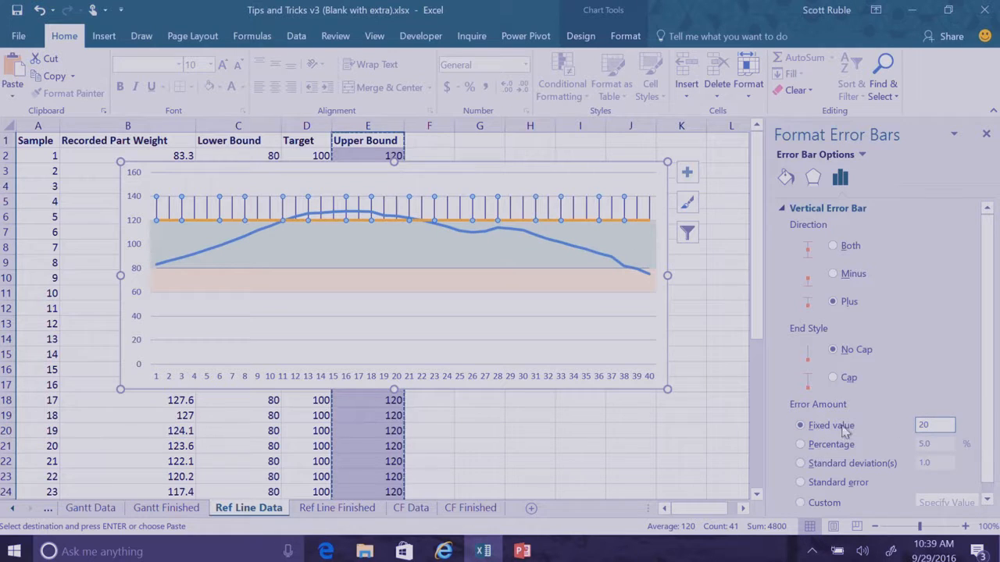
Step: Format the Upper Bound error bars as a solid line 20 pt wide in the custom light red RGB 253, 213, 205
click(785, 178)
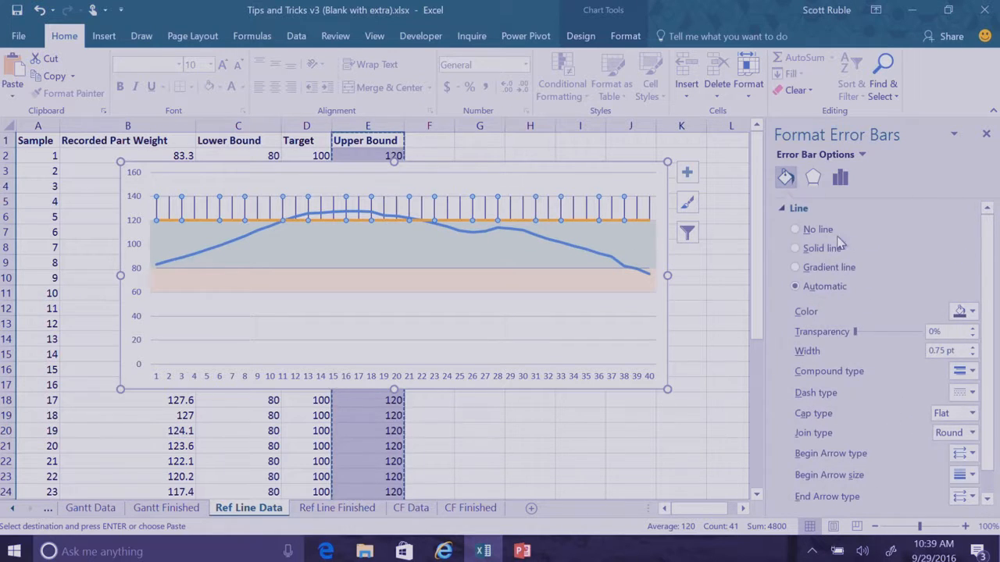
click(813, 247)
click(967, 312)
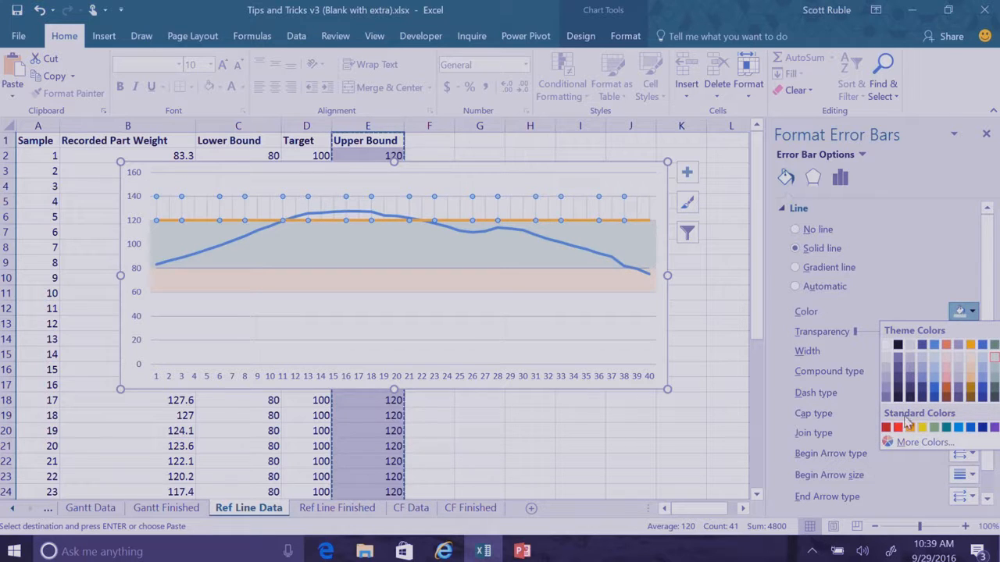
click(904, 445)
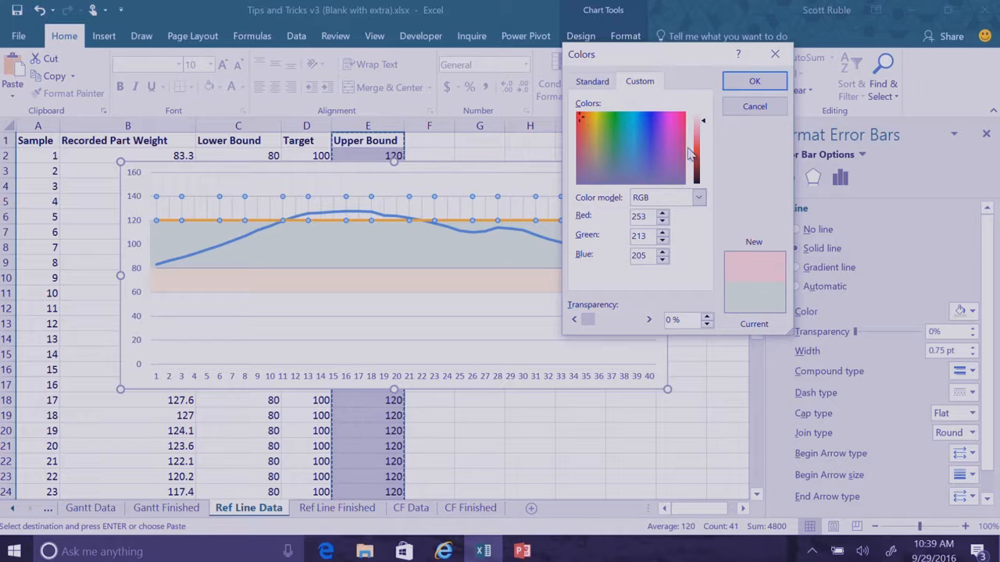
click(755, 82)
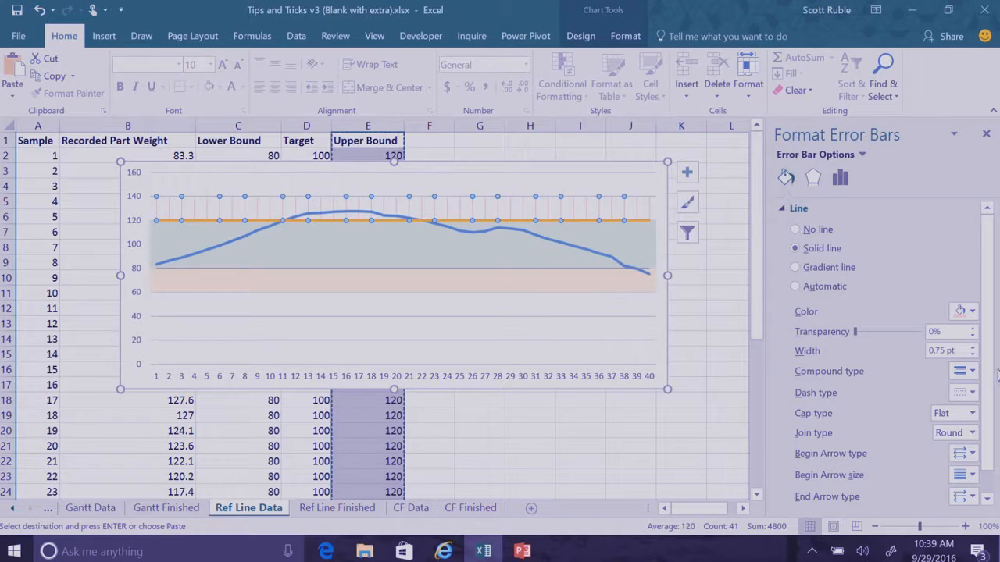
drag(959, 351, 887, 349)
text(20)
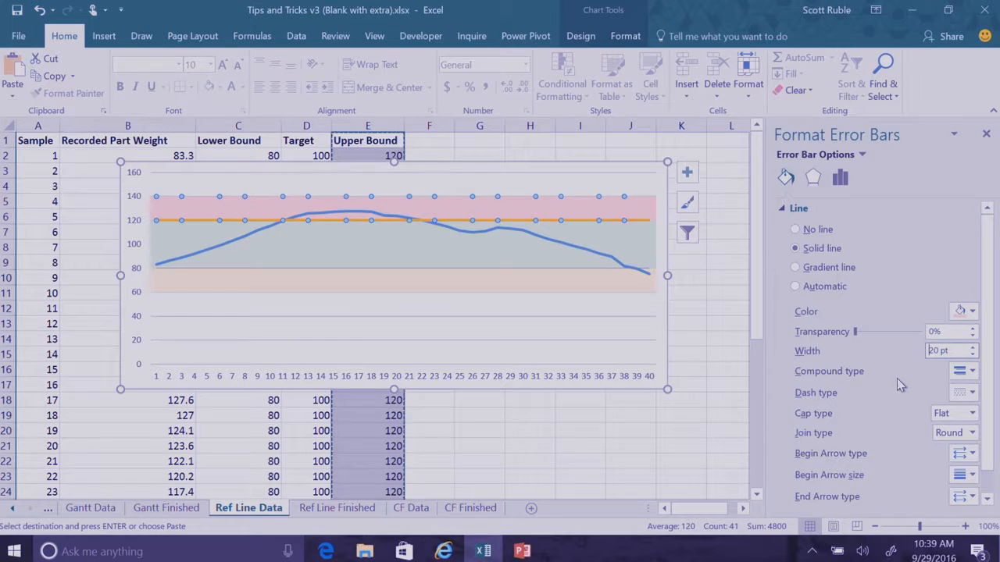
Step: Format the Upper Bound series line as a thin solid grey line and deselect the chart
click(584, 222)
click(805, 270)
click(962, 331)
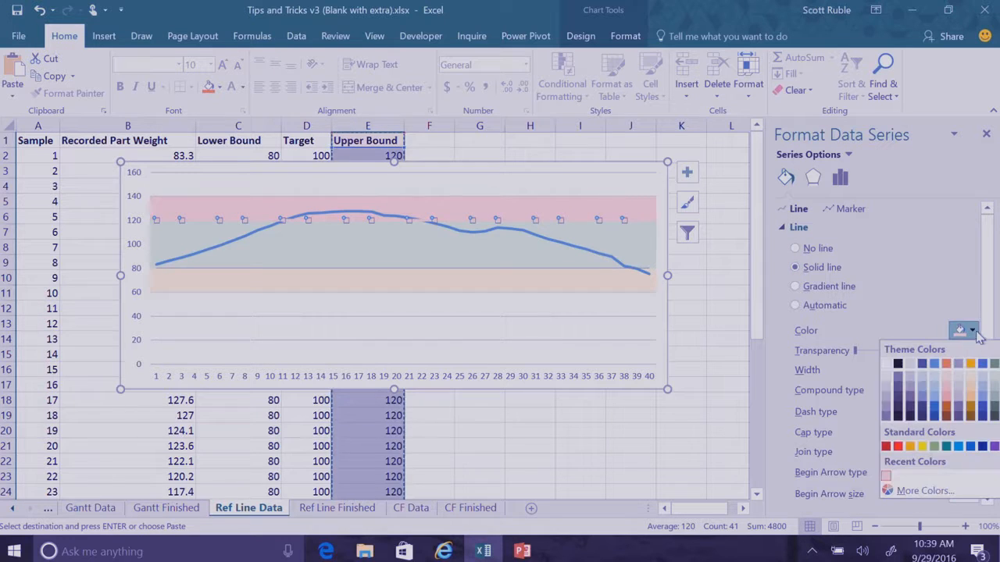
click(887, 424)
double_click(945, 371)
key(BackSpace)
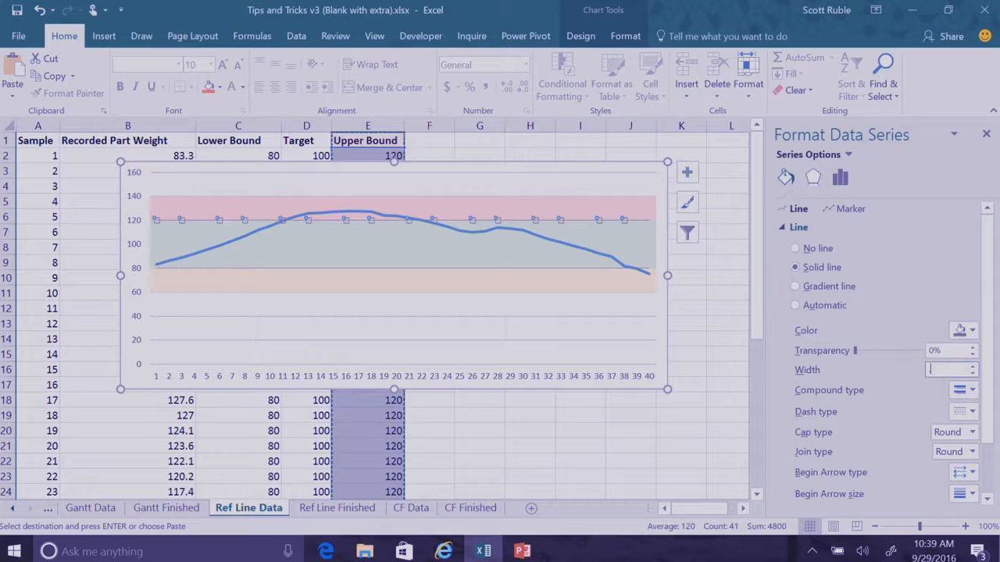
click(586, 337)
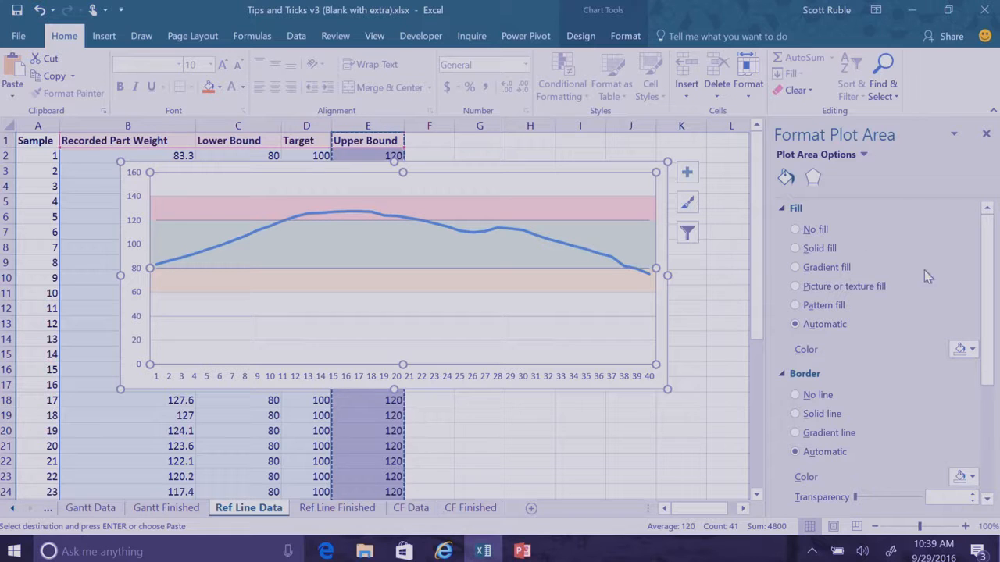
click(721, 267)
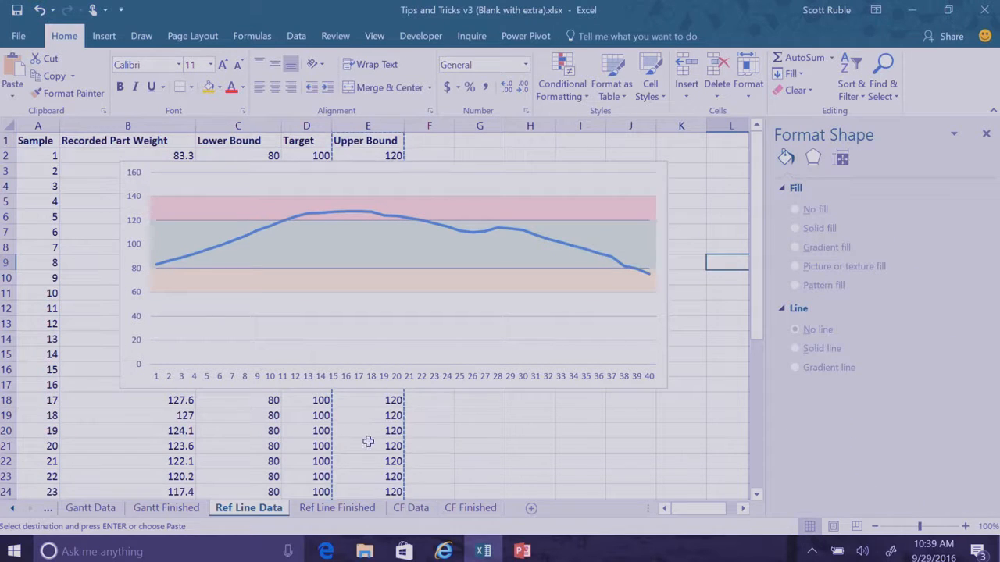
Step: On the CF Finished sheet, close the formatting pane and move the column chart over column F, widening it to column Q
click(471, 509)
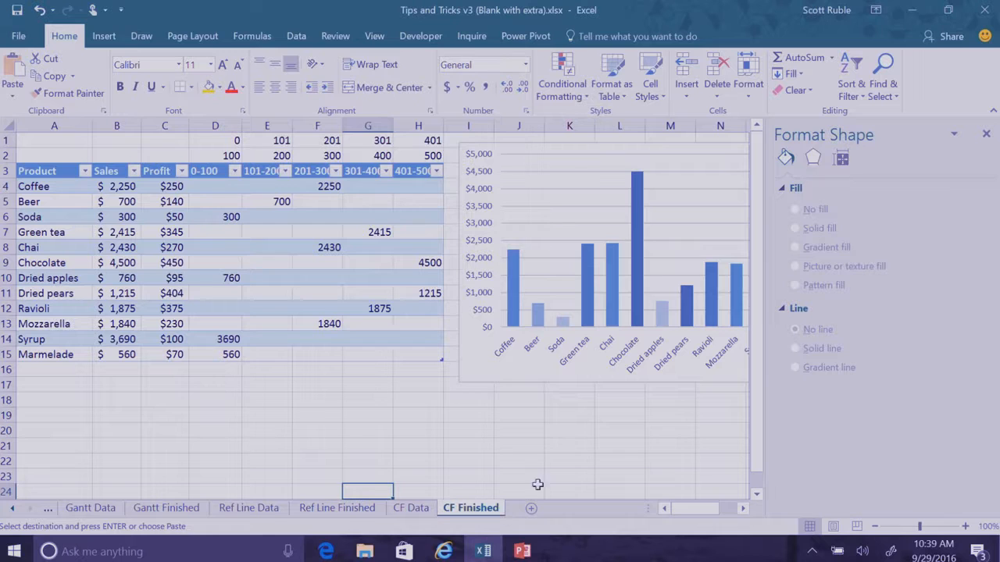
click(985, 134)
drag(471, 379, 344, 401)
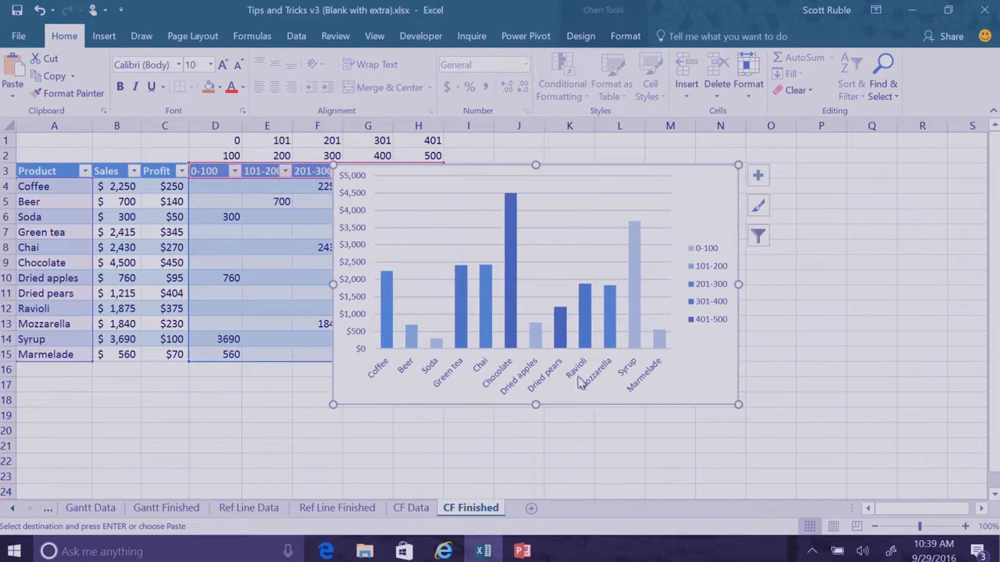
drag(741, 287, 872, 286)
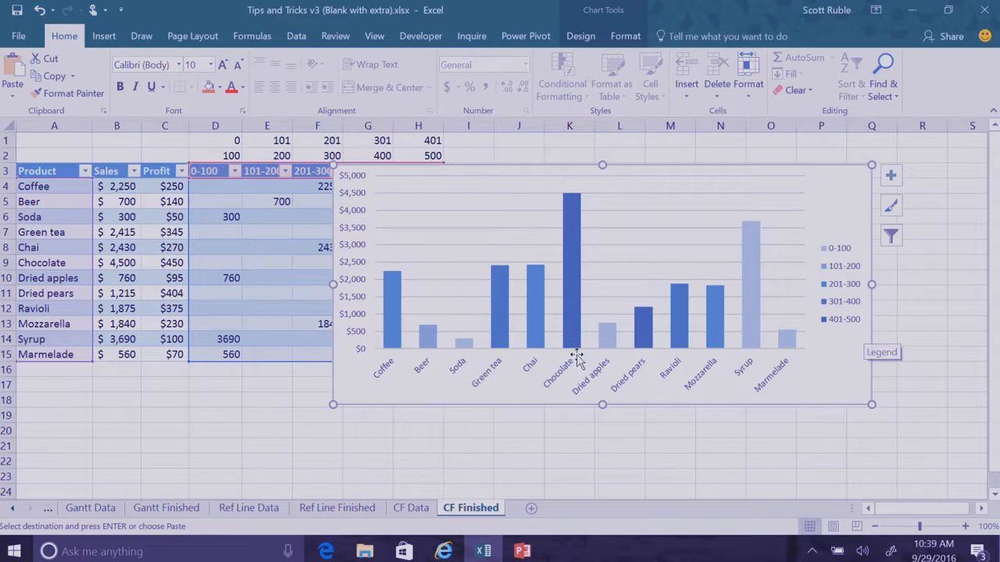
mouse_move(387, 336)
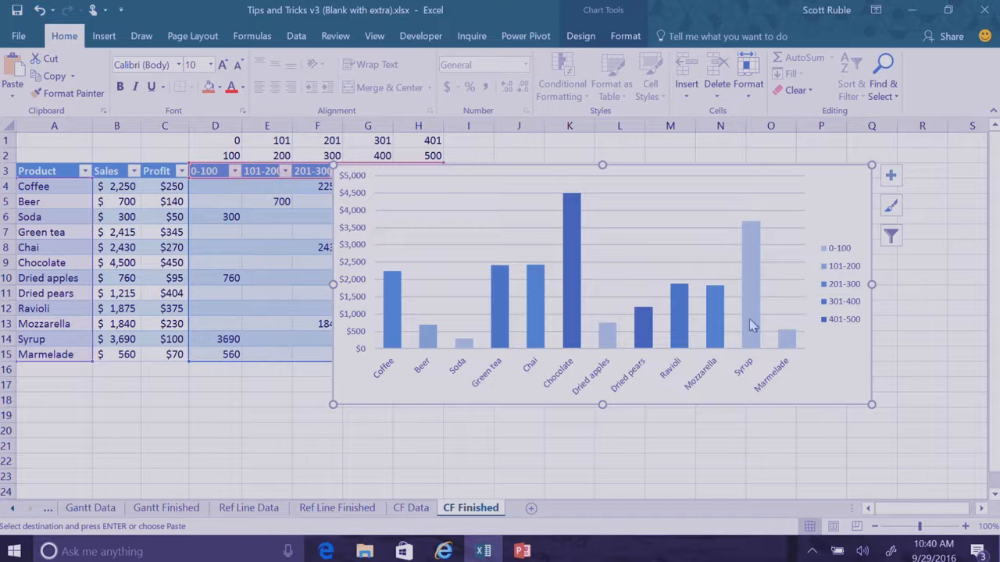
click(252, 414)
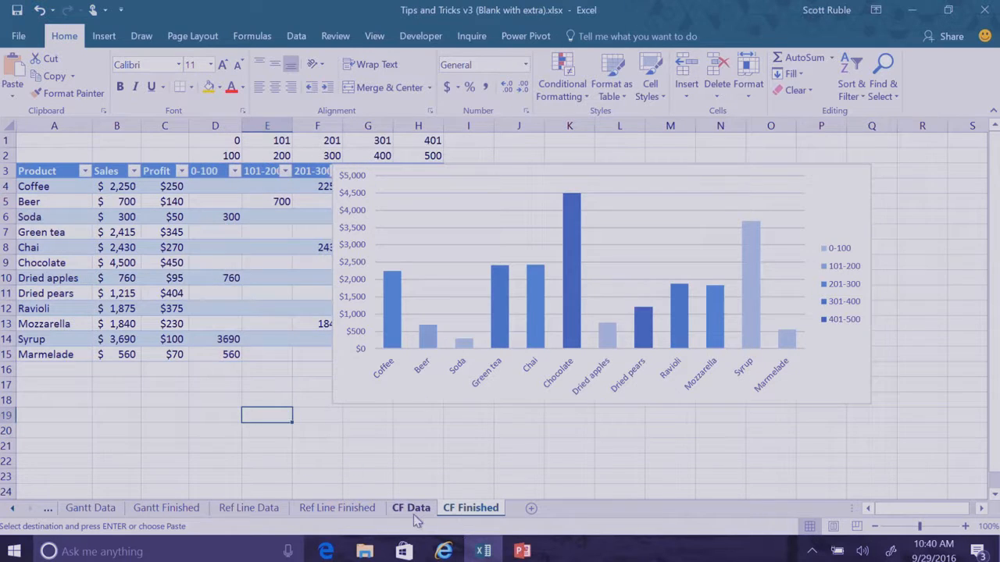
Step: On the CF Data sheet, insert a clustered column chart of A3:B15, placed below the formula text box and widened to column S
click(417, 511)
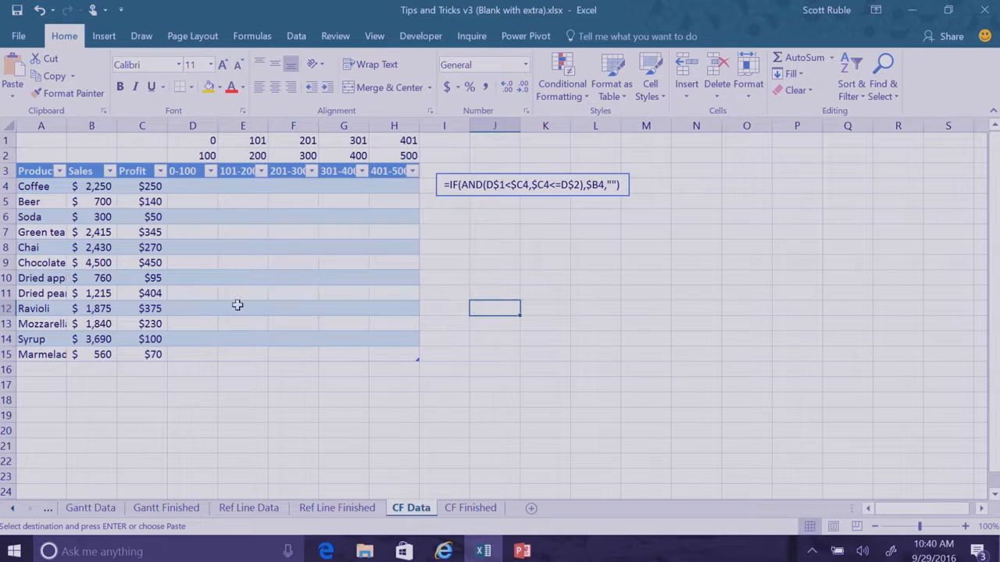
drag(39, 172, 155, 355)
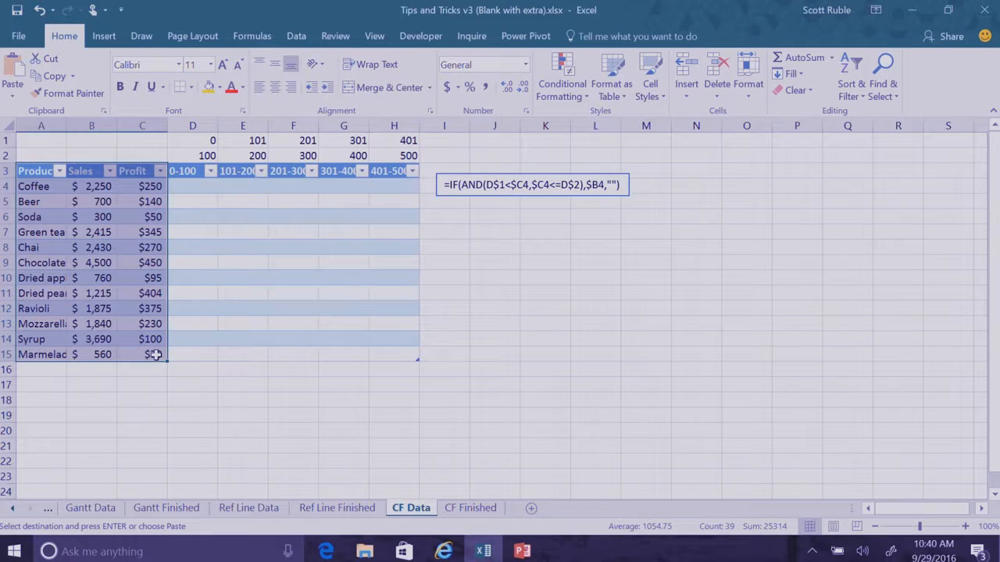
click(283, 277)
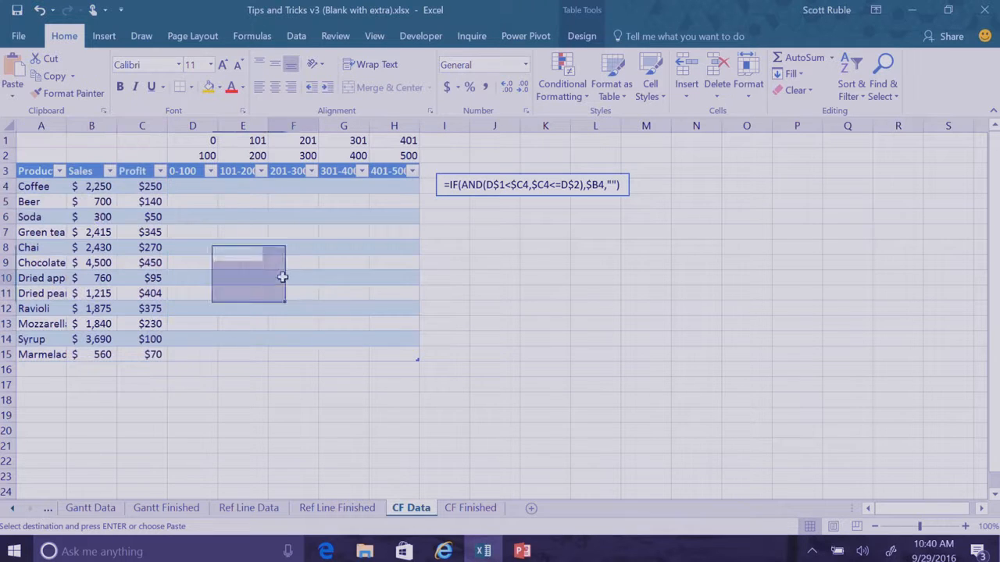
click(38, 172)
drag(38, 172, 91, 359)
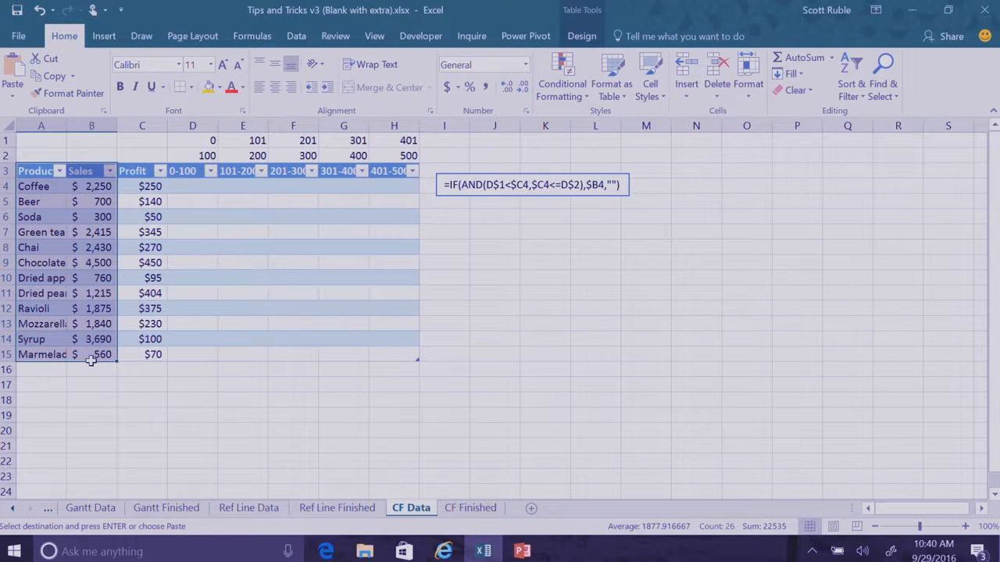
click(104, 36)
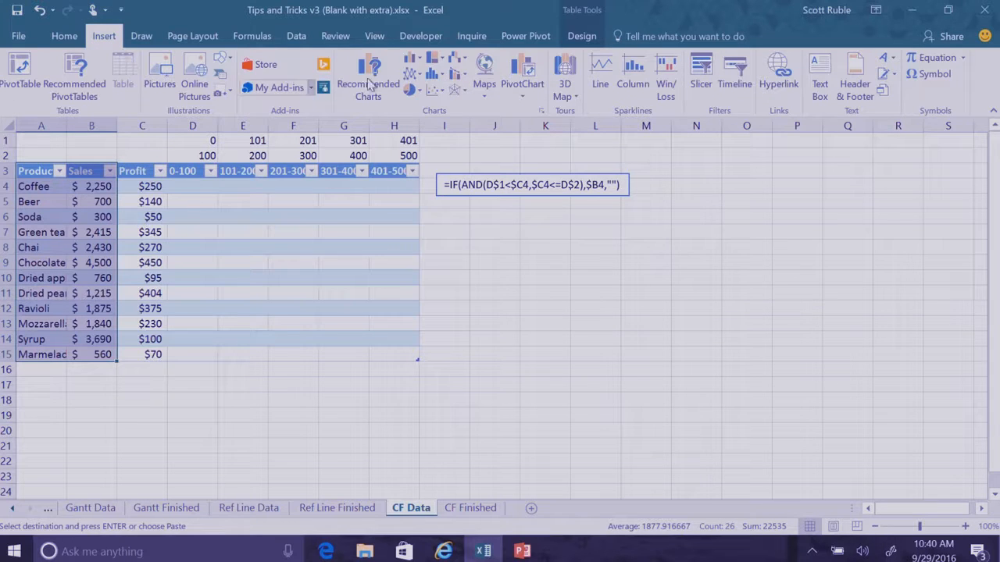
click(414, 60)
click(419, 164)
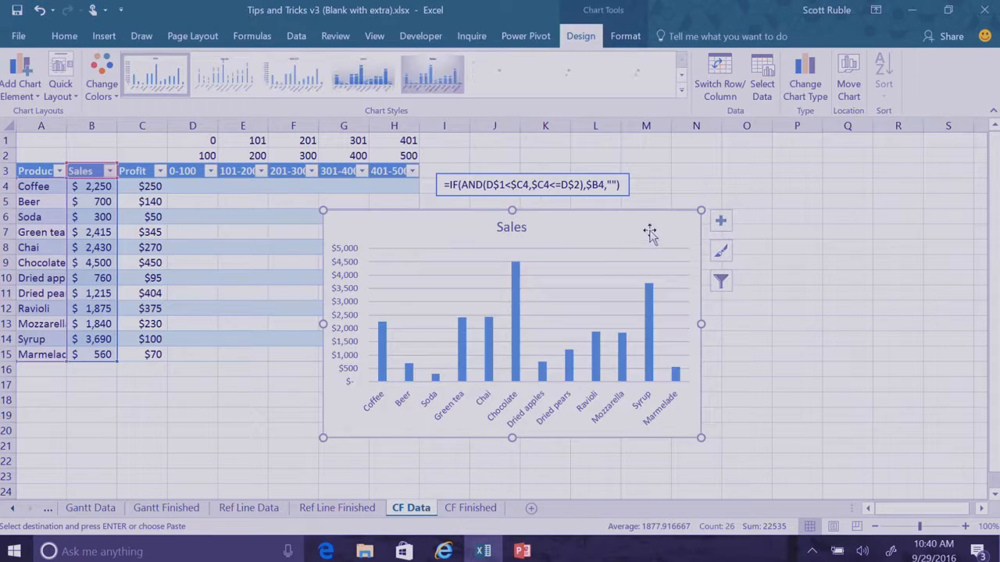
drag(617, 228, 754, 230)
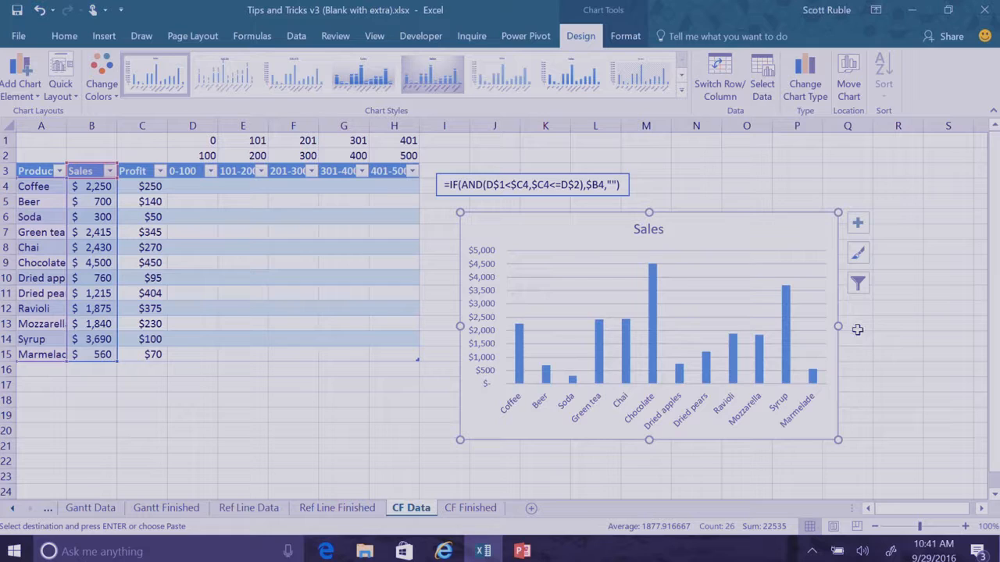
drag(841, 326, 939, 323)
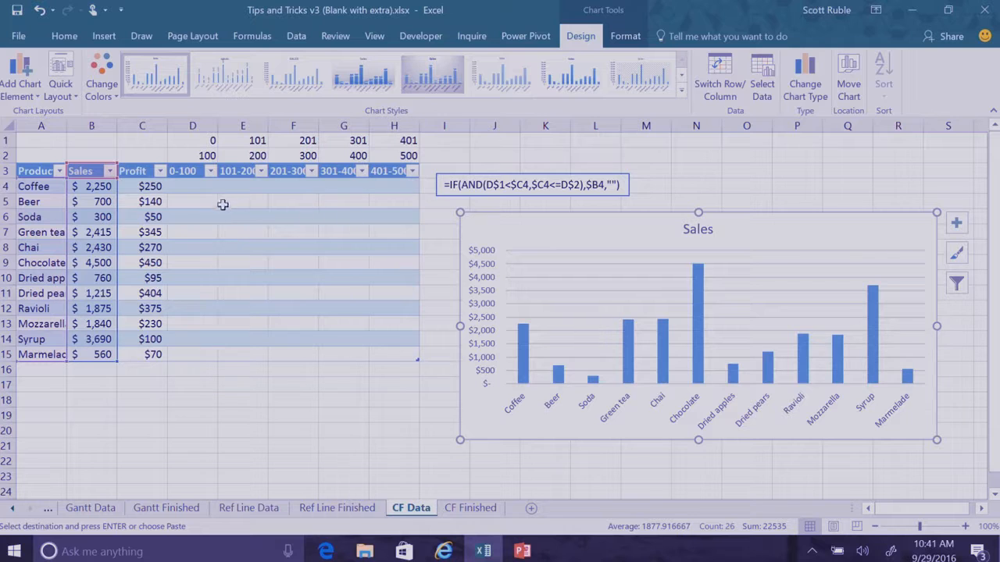
click(198, 174)
click(243, 174)
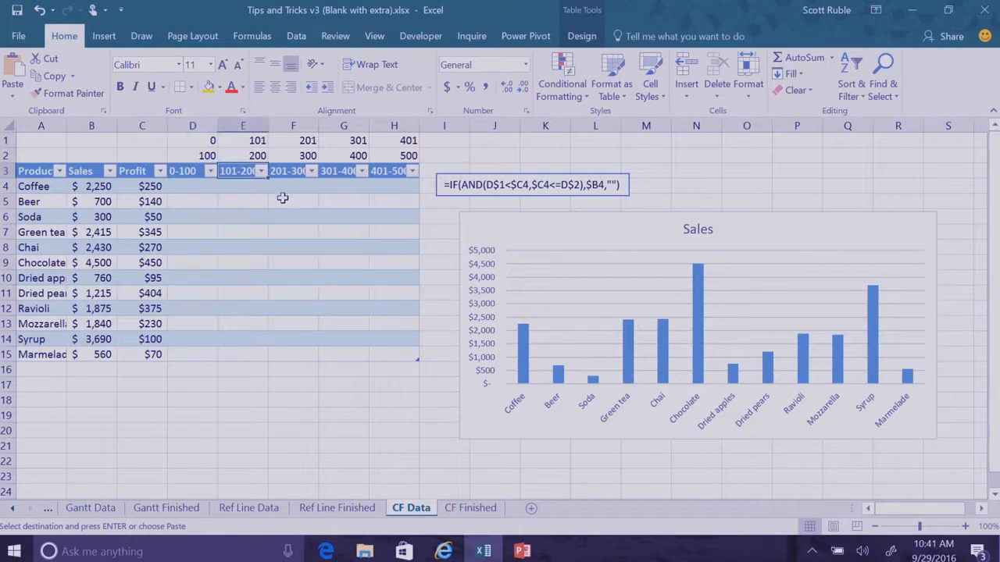
click(397, 173)
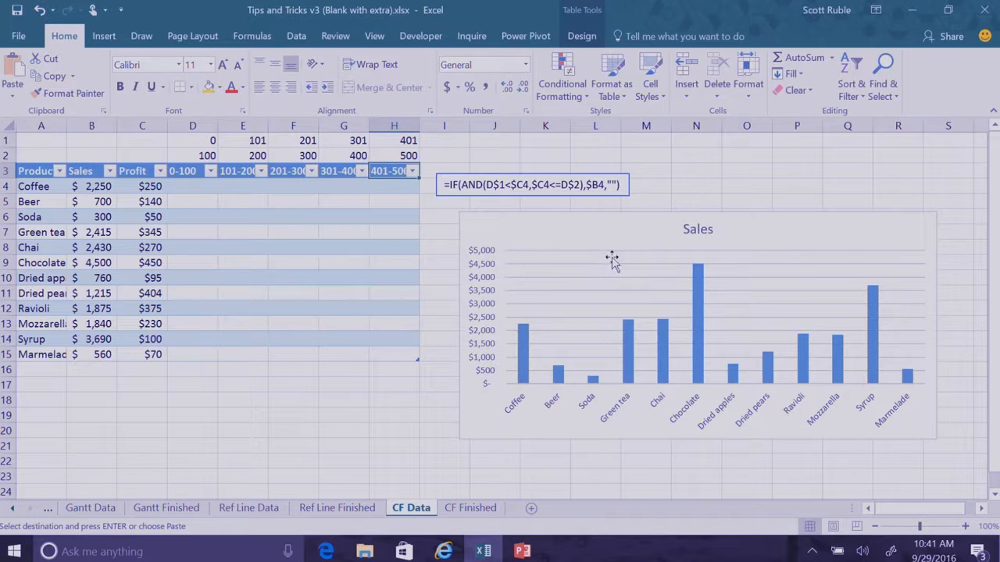
Step: Copy the formula =IF(AND(D$1<$C4,$C4<=D$2),$B4,"") from the text box and enter it in cell D4 of the 0-100 column
click(518, 184)
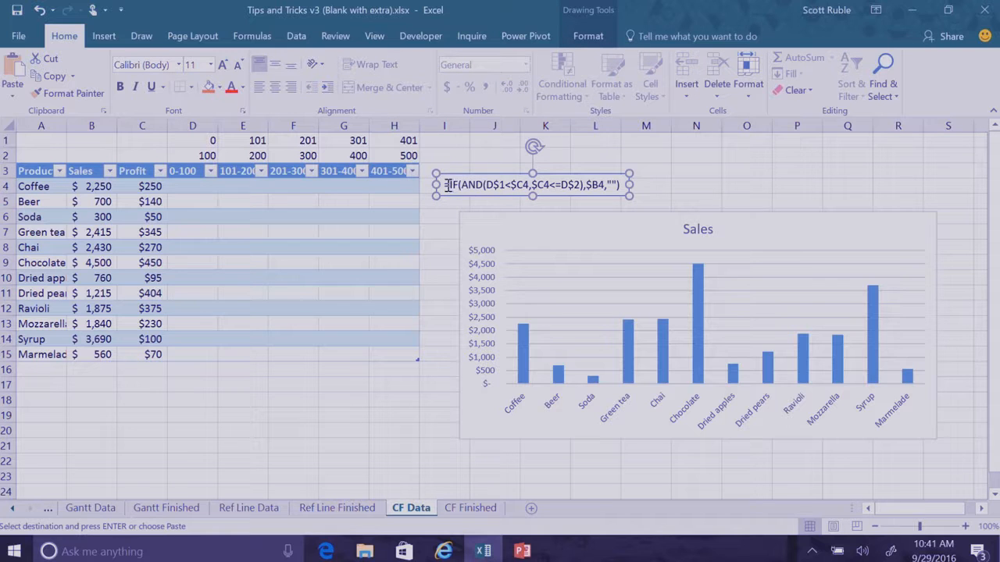
drag(456, 184, 622, 185)
key(ctrl+c)
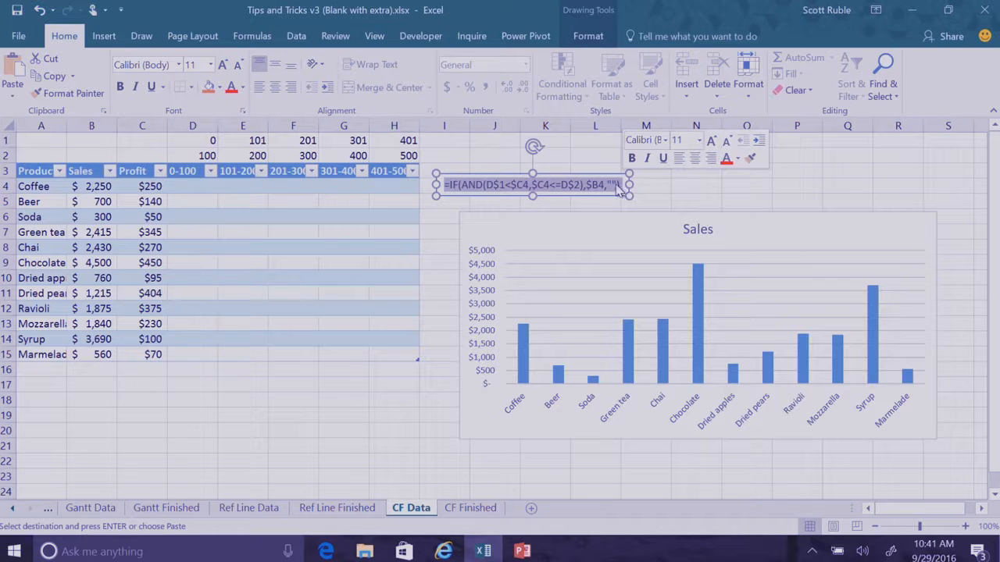
click(192, 187)
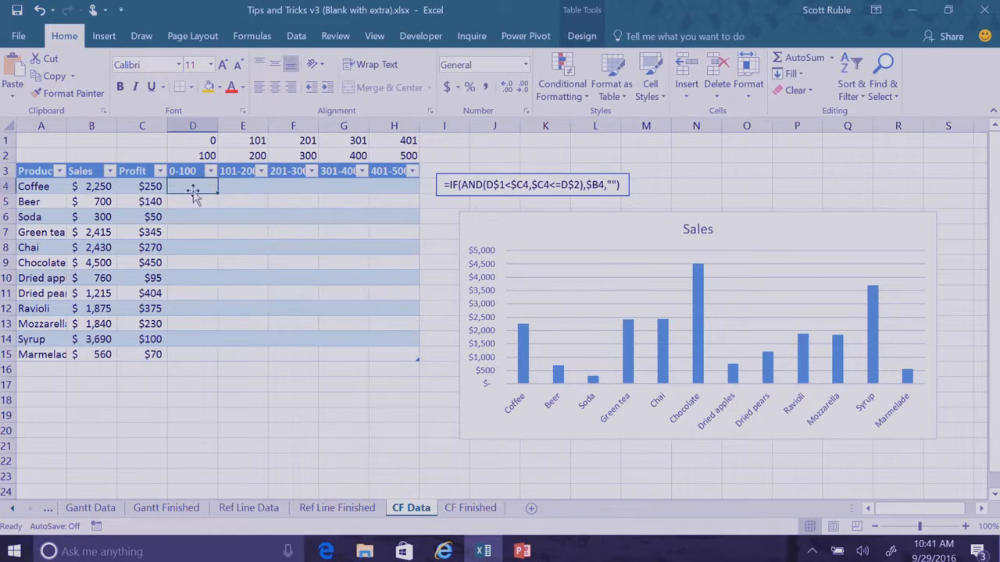
key(ctrl+v)
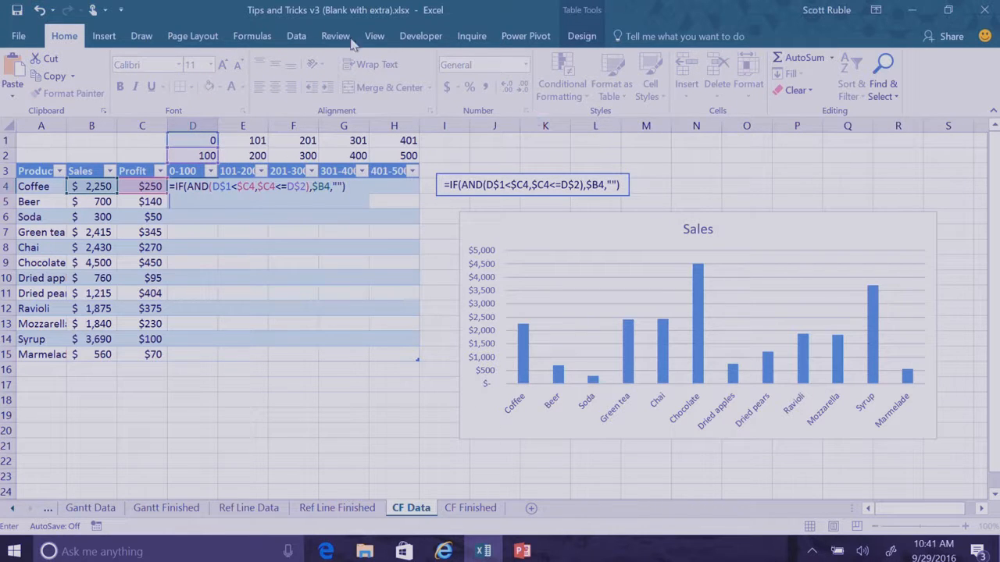
click(374, 36)
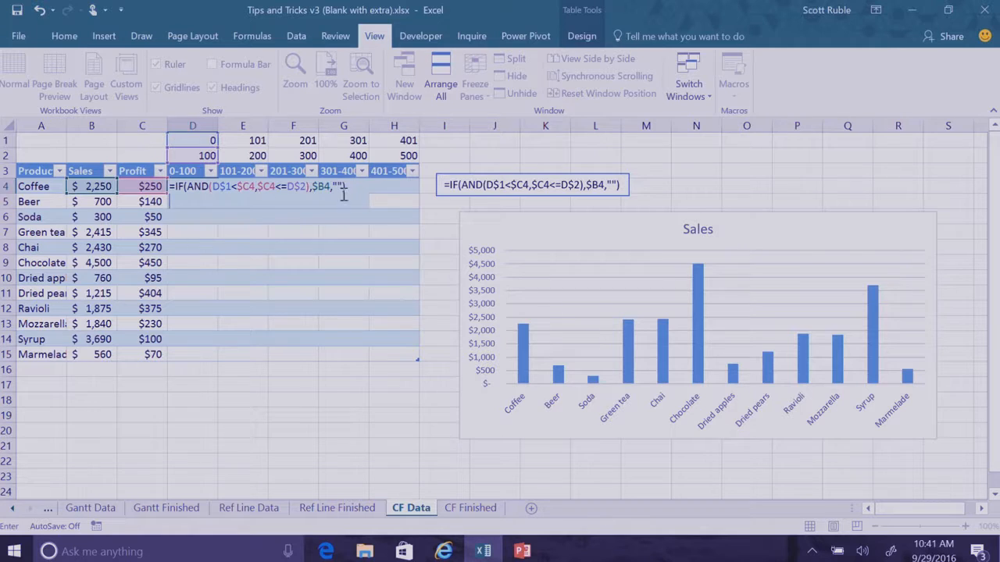
click(337, 244)
Step: Display the formula bar and examine the AND logical test in the D4 formula
click(208, 186)
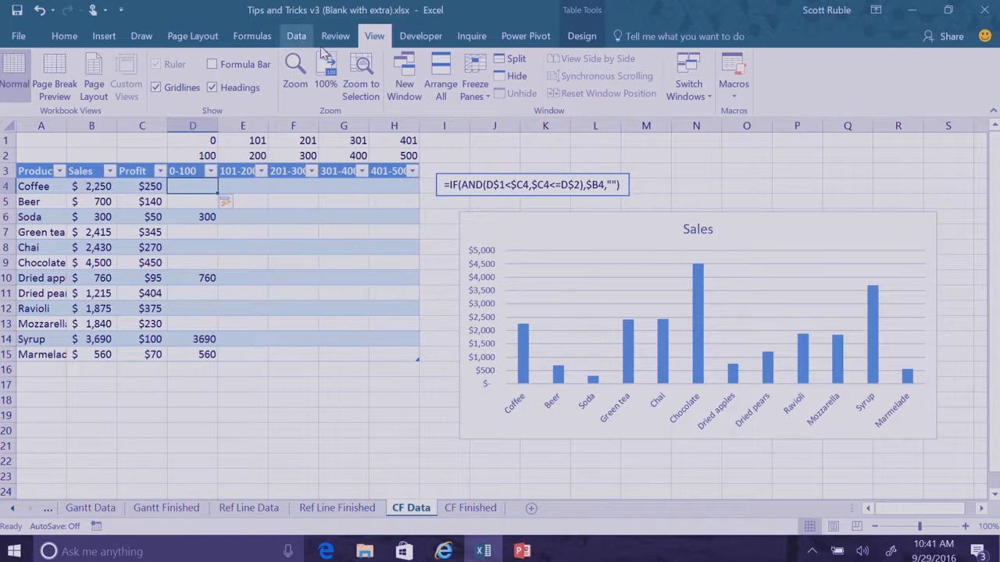
click(208, 64)
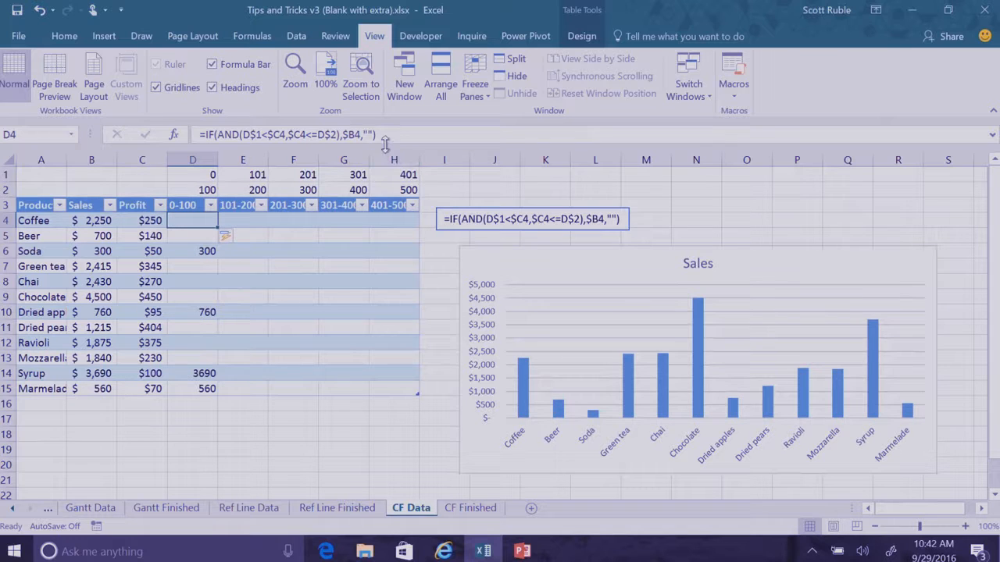
drag(383, 136, 185, 119)
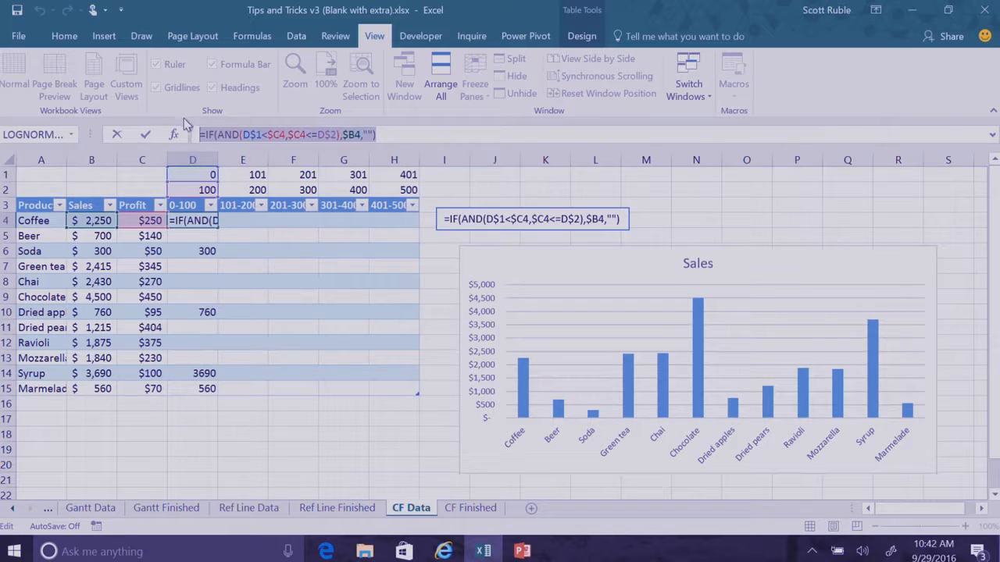
click(372, 136)
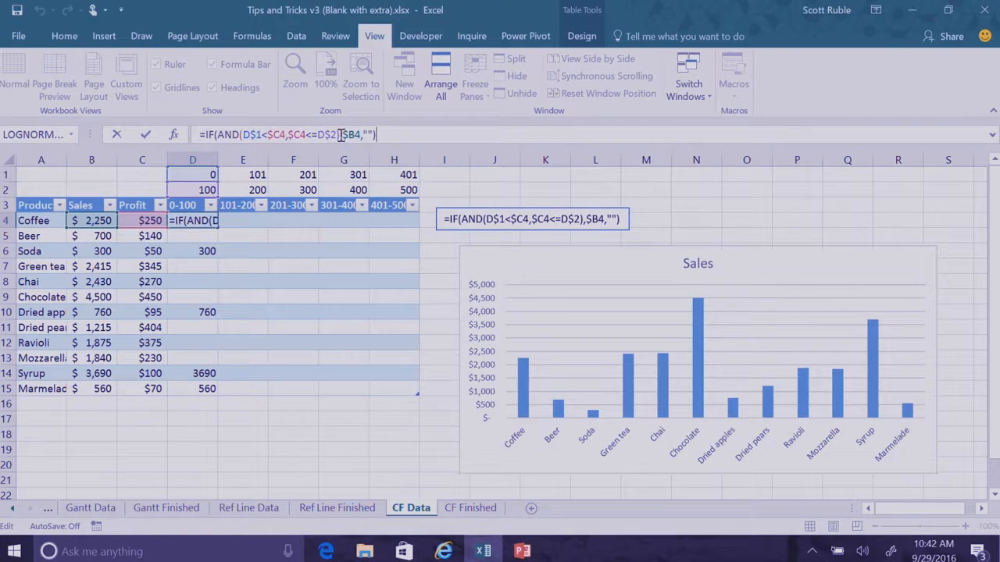
drag(338, 135, 221, 135)
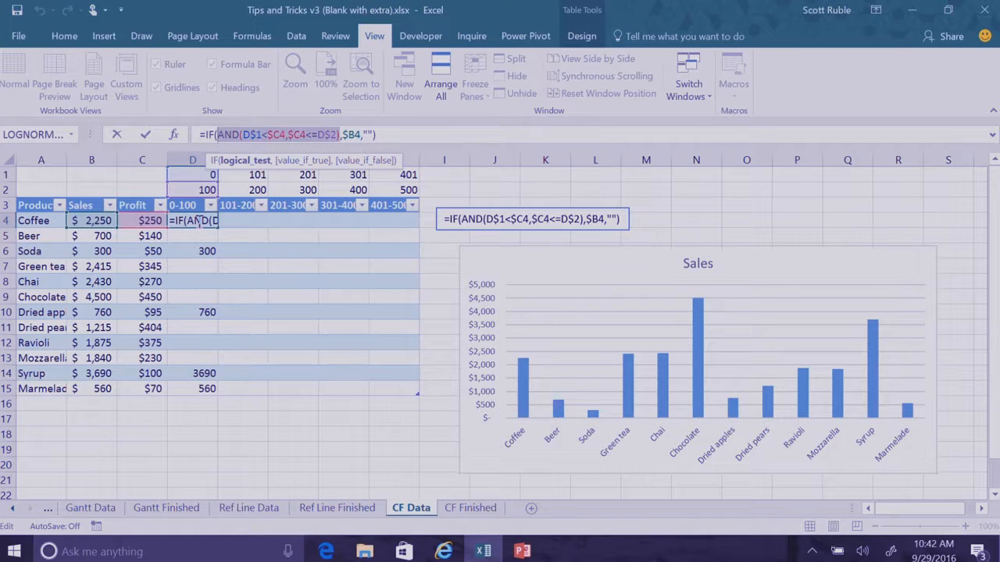
click(339, 135)
drag(341, 135, 219, 135)
key(Return)
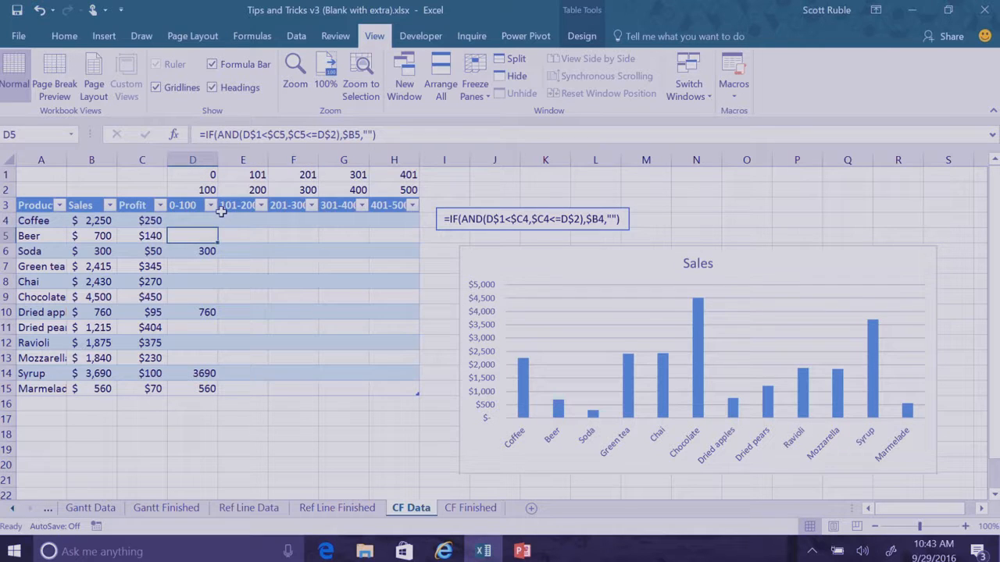
click(200, 249)
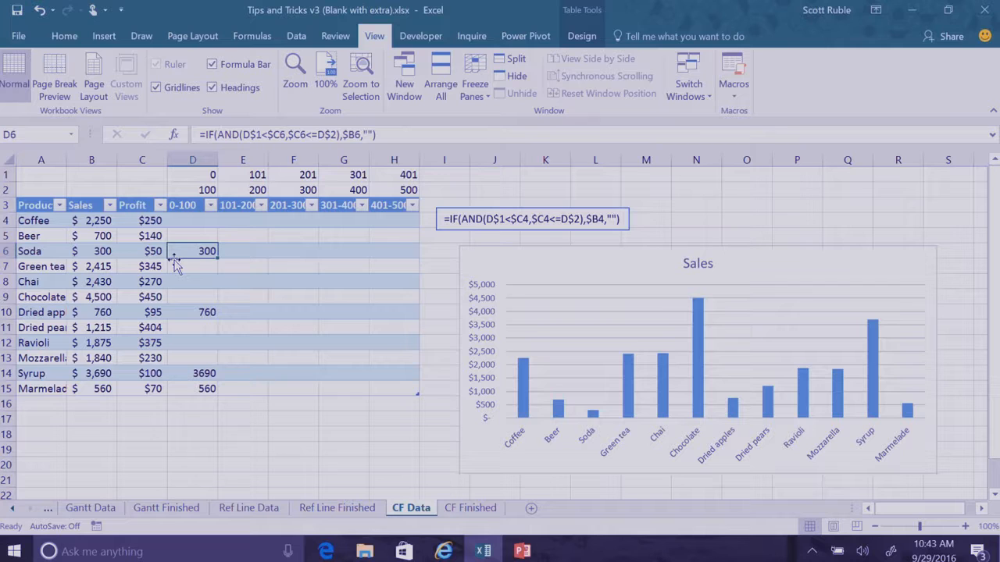
Step: Fill the 0-100 column's formulas in D4:D15 rightward across the remaining profit ranges through column H
drag(208, 224, 224, 391)
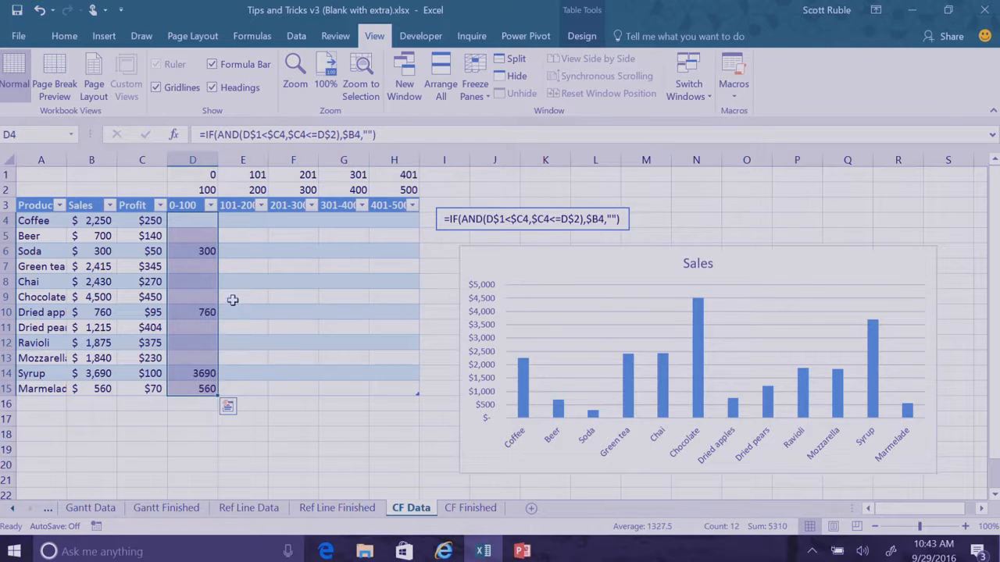
drag(204, 220, 412, 389)
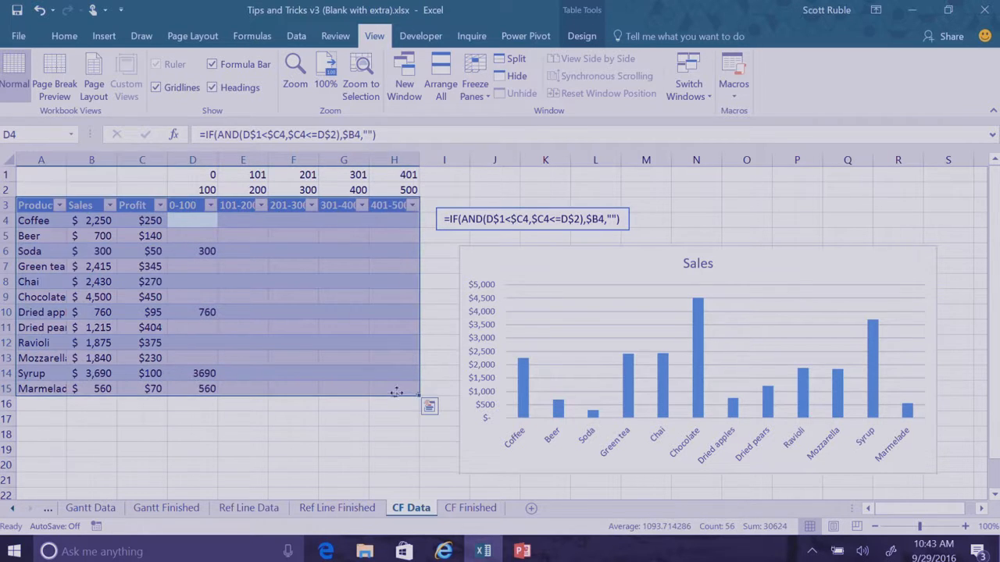
click(244, 295)
drag(196, 219, 396, 391)
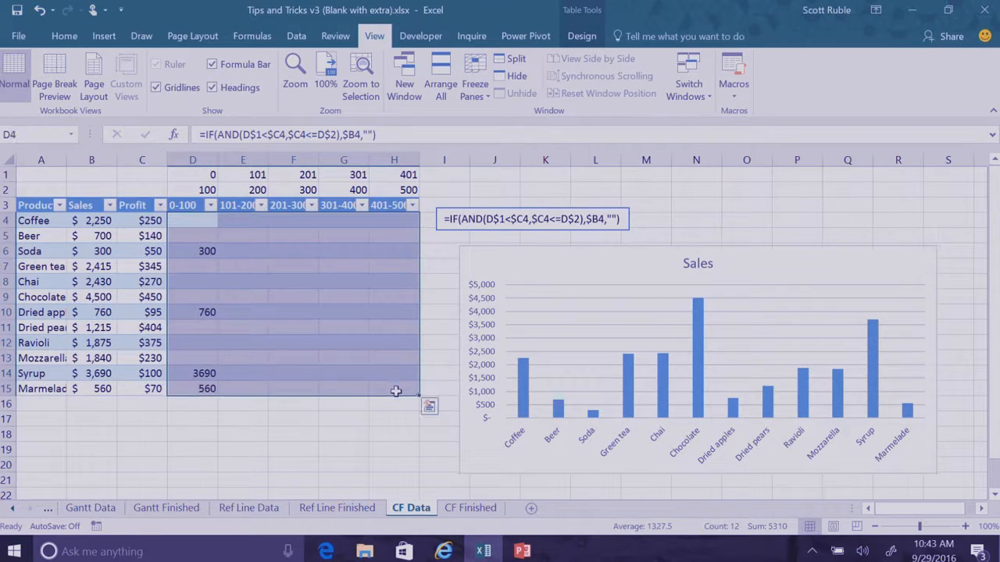
key(ctrl+r)
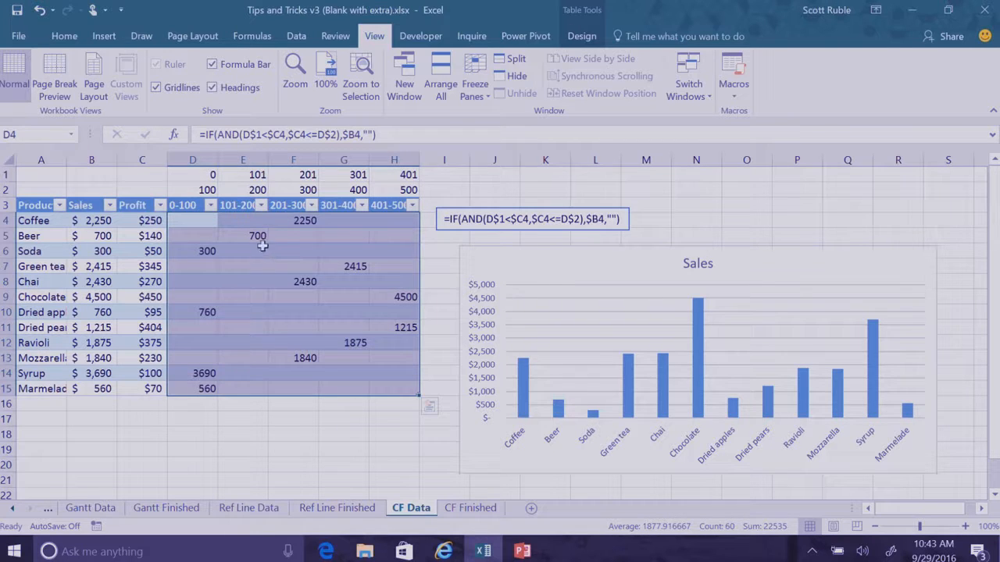
click(344, 311)
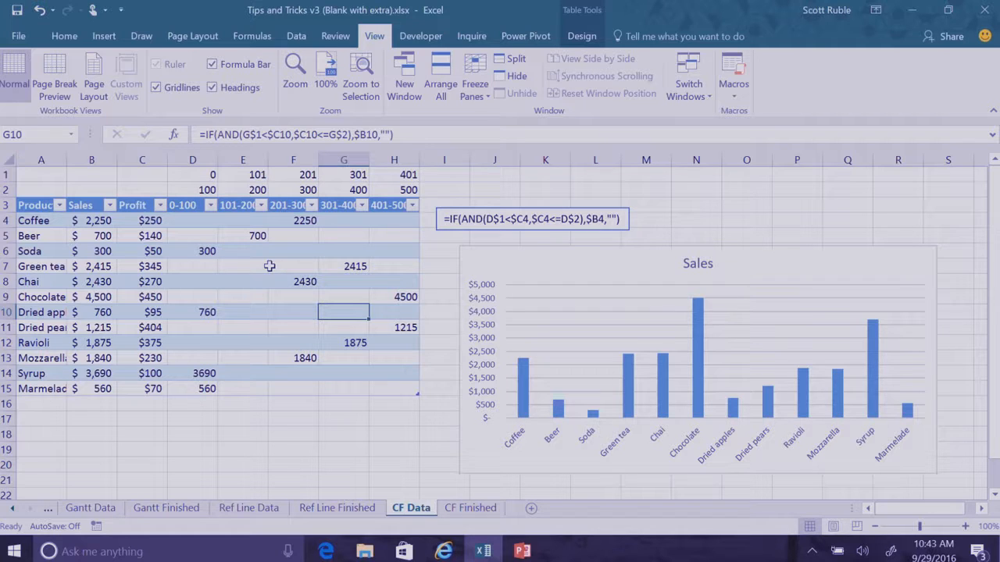
Step: Format D4:H15 in the accounting dollar format with no decimal places
drag(205, 225, 407, 388)
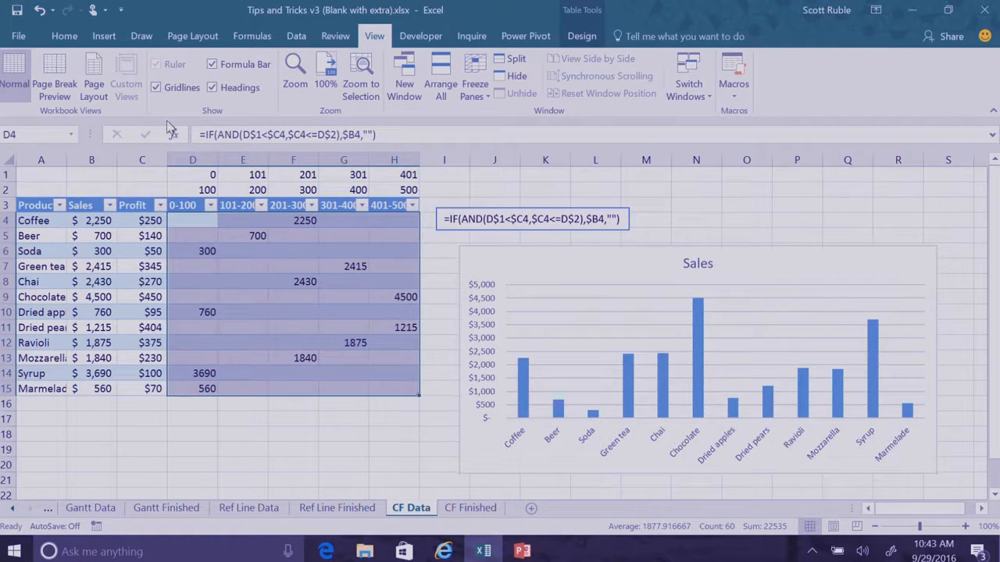
click(64, 35)
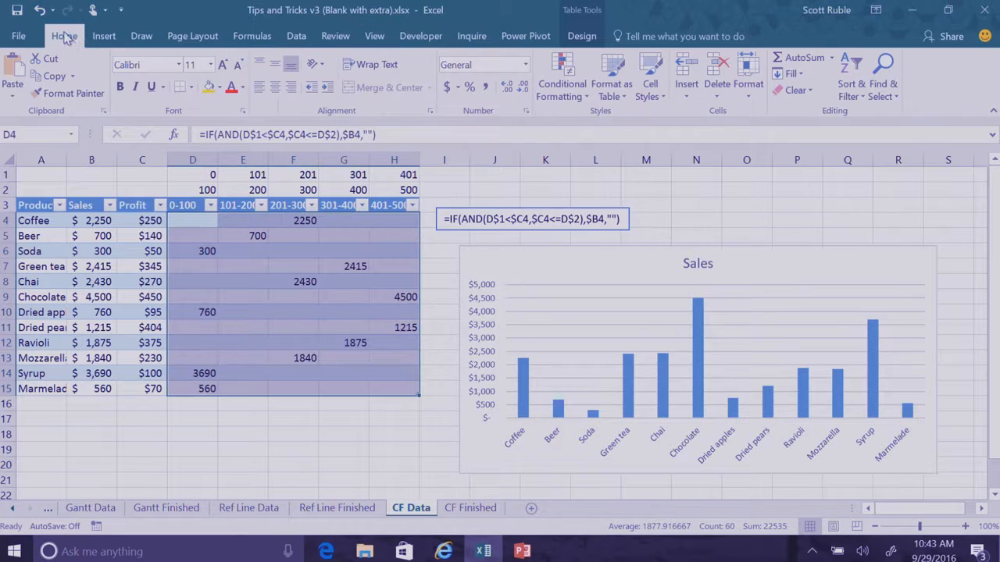
click(449, 87)
click(523, 88)
click(522, 89)
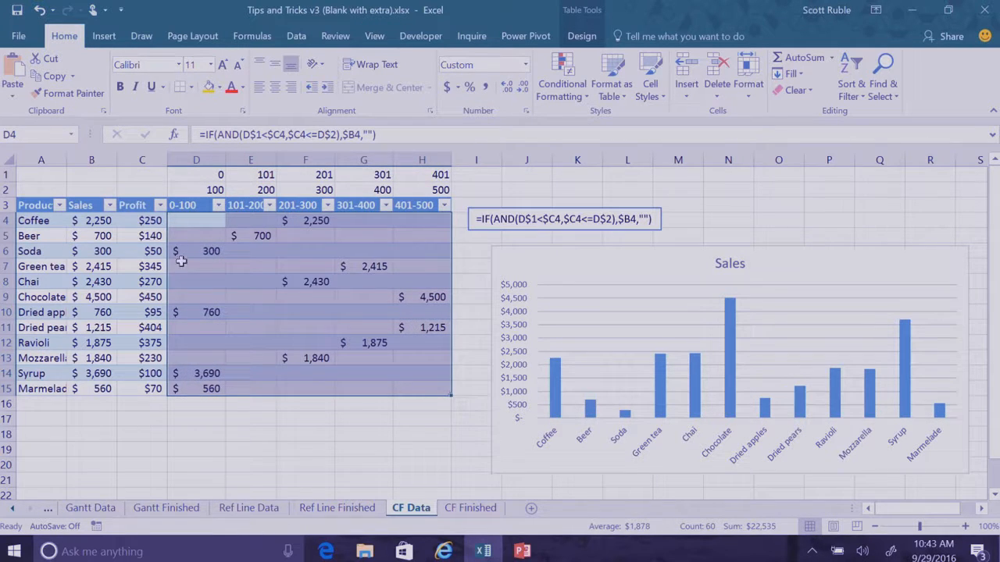
click(251, 266)
Step: Change the chart's plotted data from the Sales column to the five profit-range columns, D3:H15
click(574, 260)
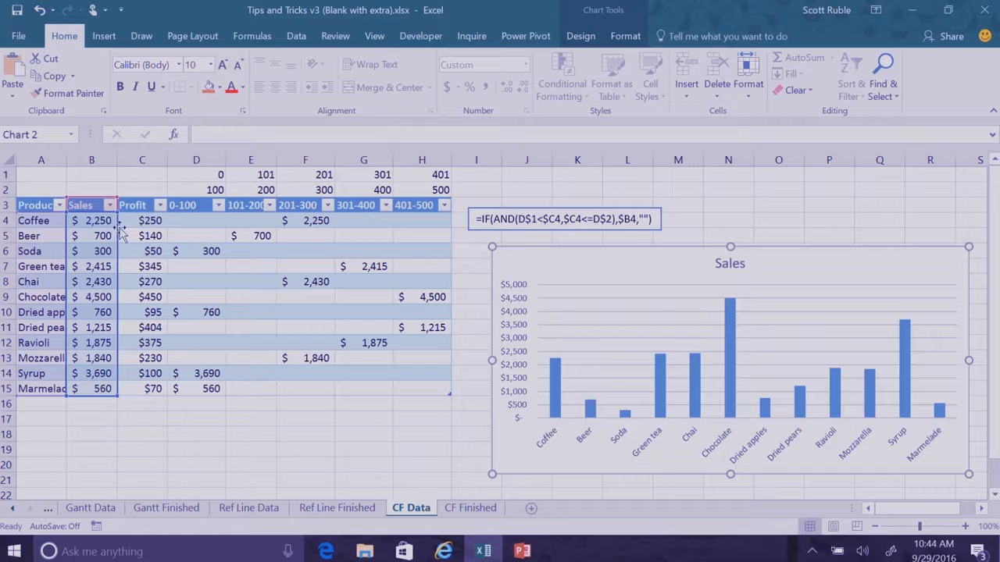
drag(118, 227, 209, 227)
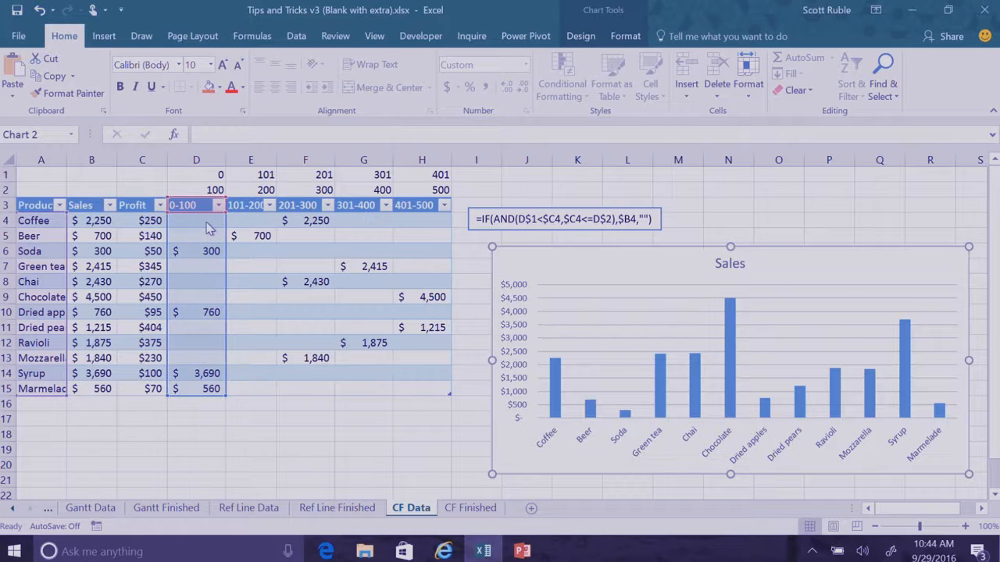
drag(205, 222, 205, 222)
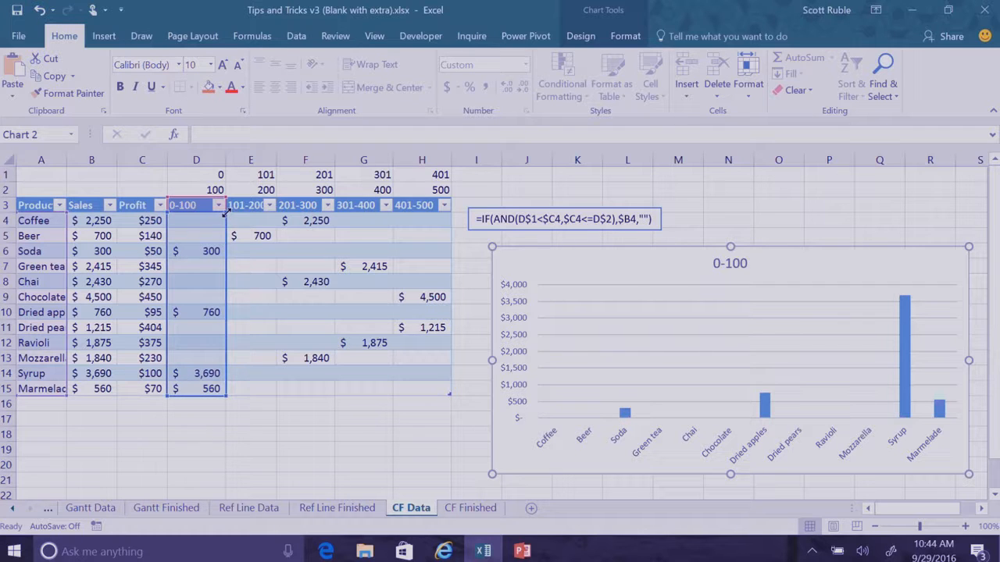
drag(226, 211, 436, 205)
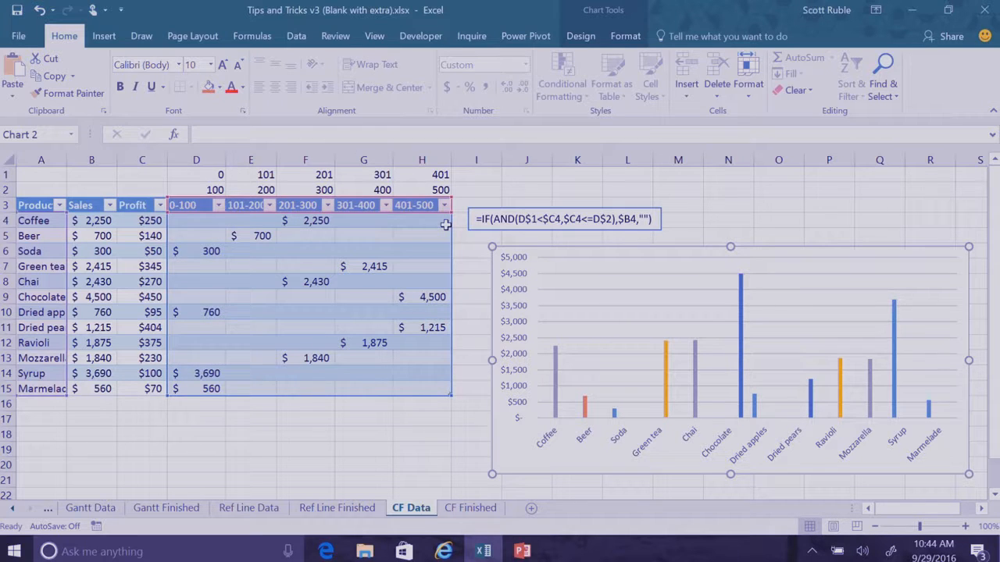
Step: Widen the chart and move it over columns C to N, and add a legend to it
drag(491, 360, 354, 360)
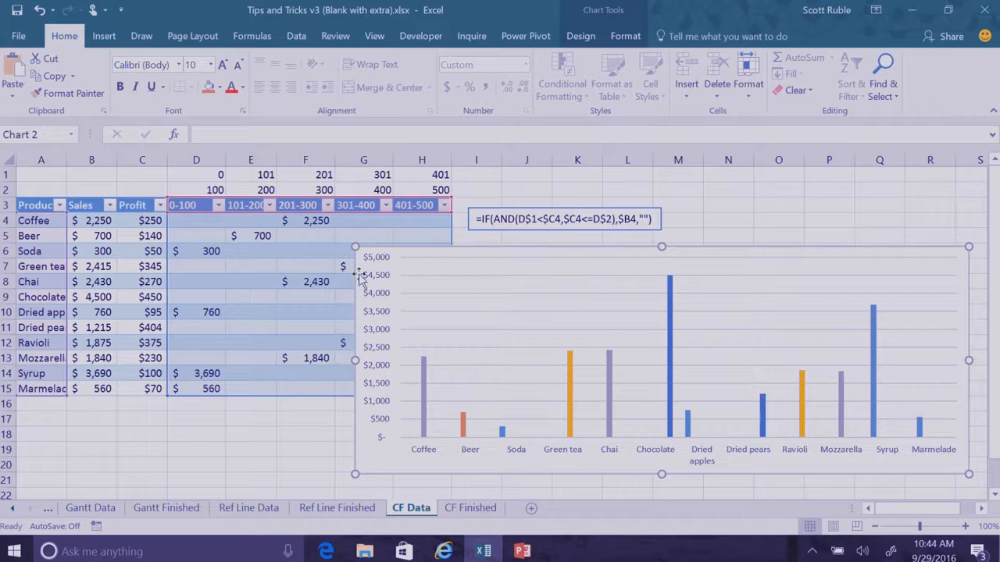
click(361, 269)
drag(357, 465, 263, 399)
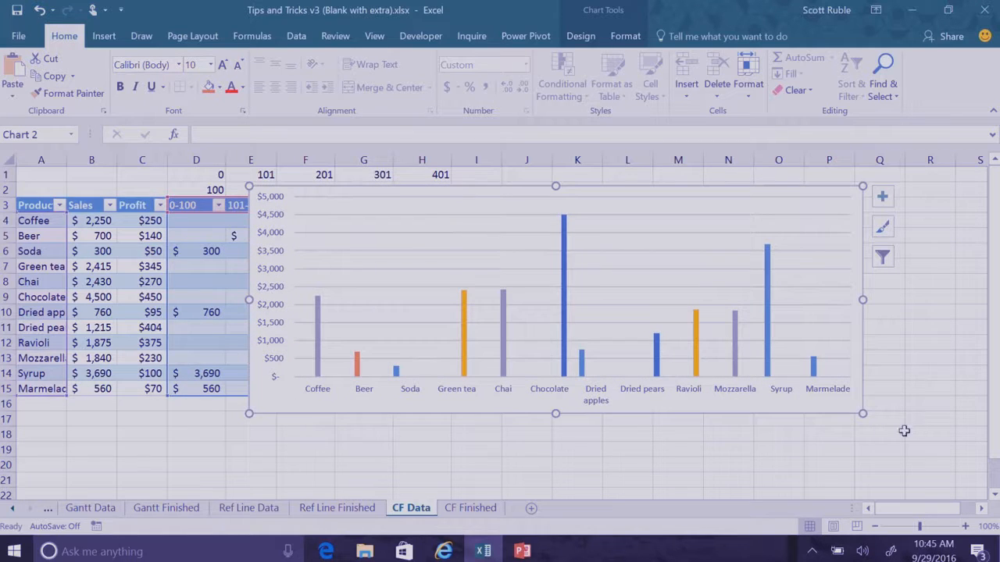
click(883, 198)
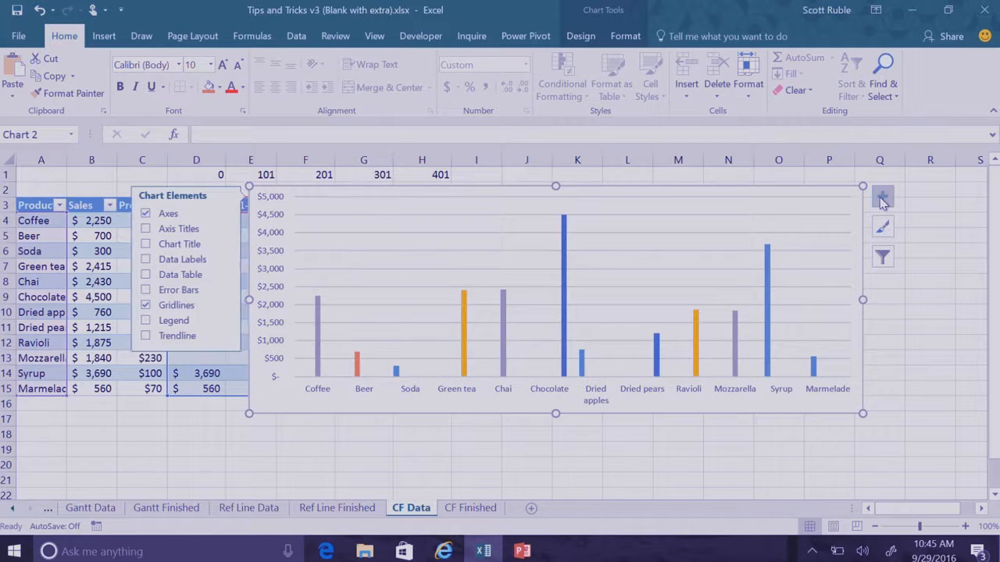
click(882, 199)
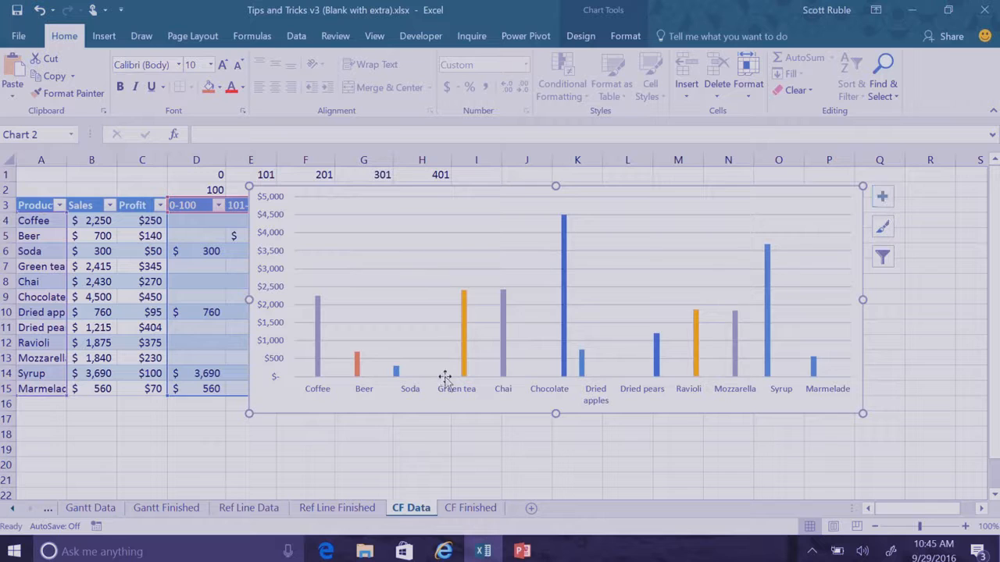
drag(366, 415, 264, 418)
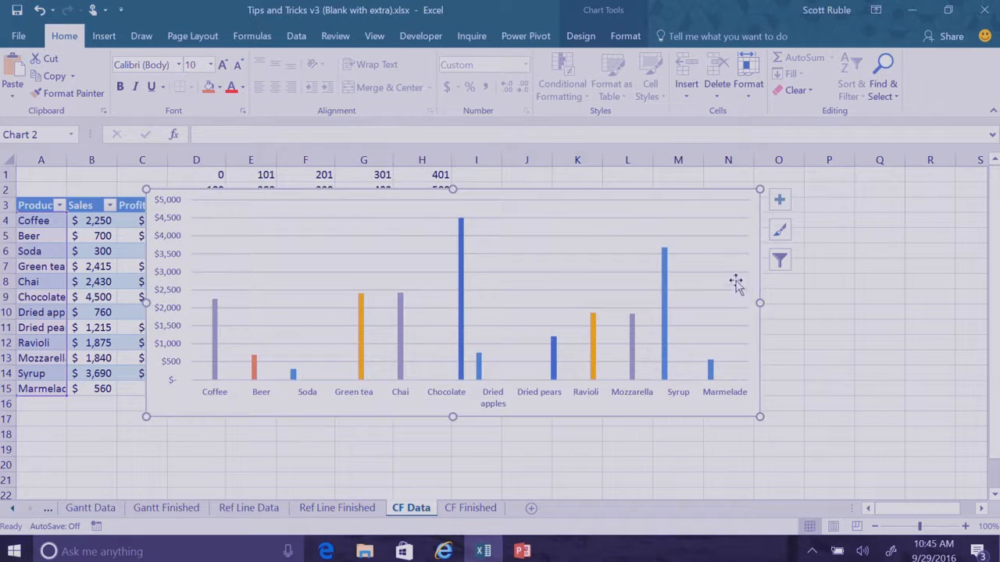
click(781, 200)
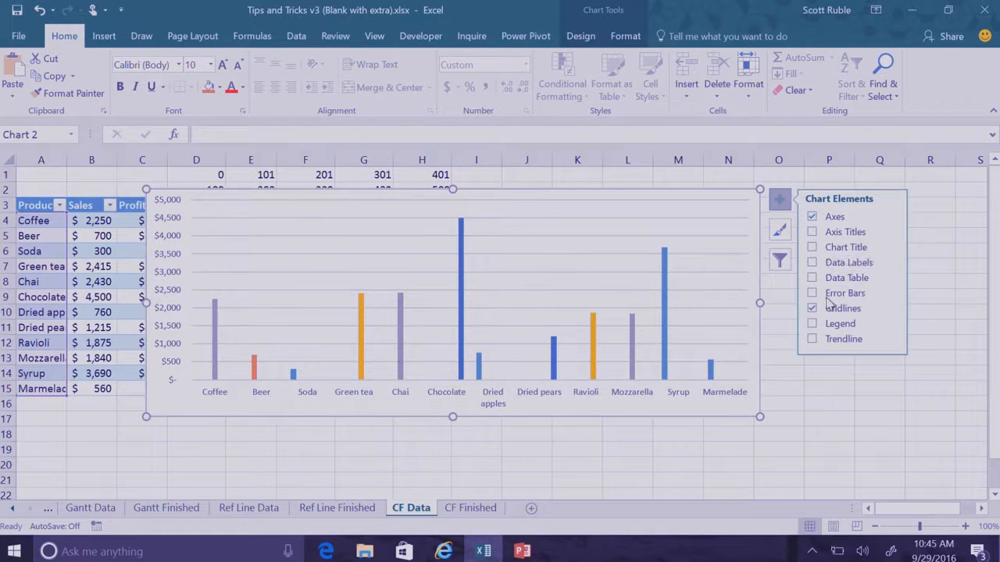
click(813, 324)
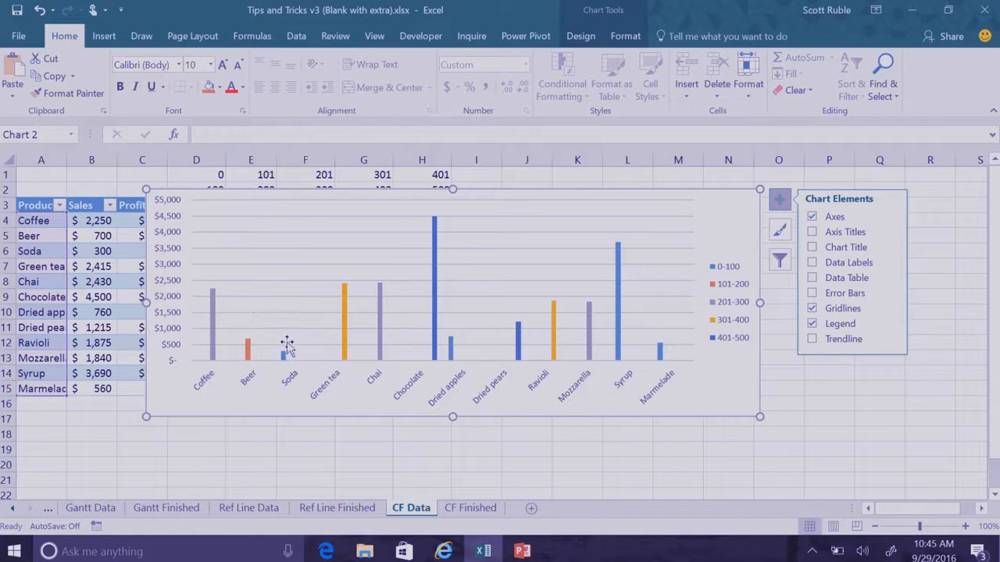
Step: Set the columns' series overlap to 77% and reduce their gap width to the minimum
double_click(214, 320)
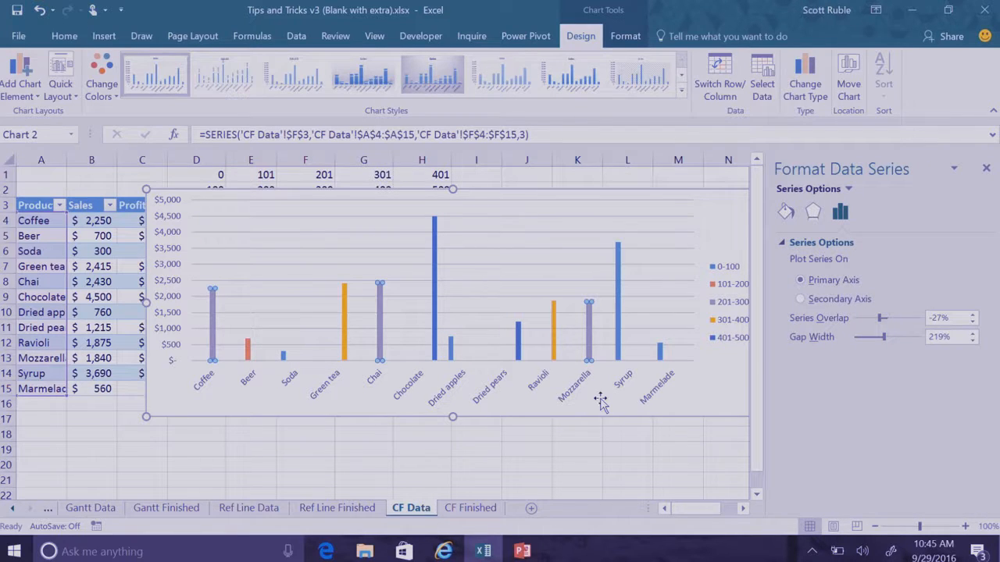
drag(882, 323, 861, 338)
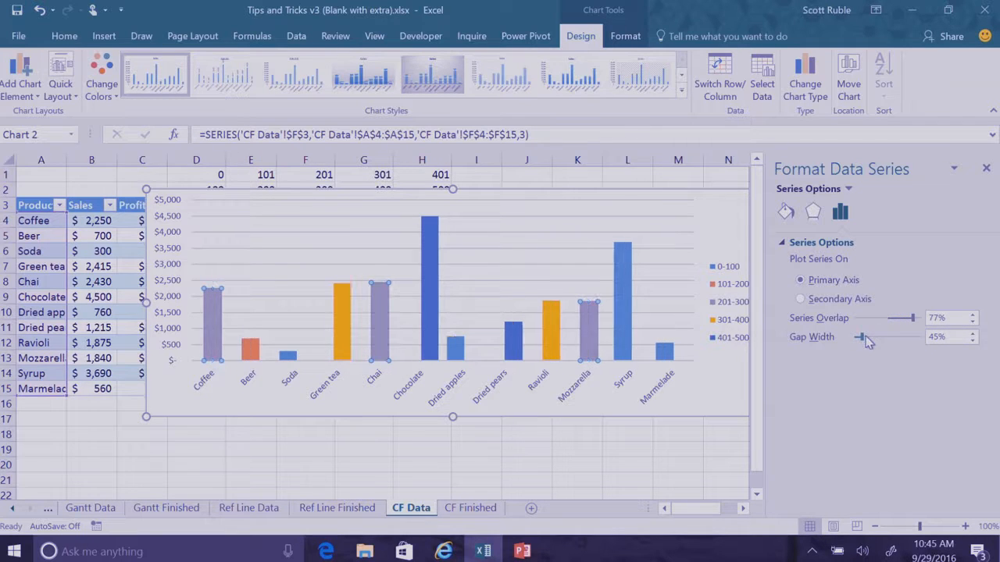
drag(859, 338, 854, 338)
click(985, 168)
Step: Recolour the chart with the second monochromatic palette, shading from dark red-orange to light pink, and deselect the chart
click(779, 199)
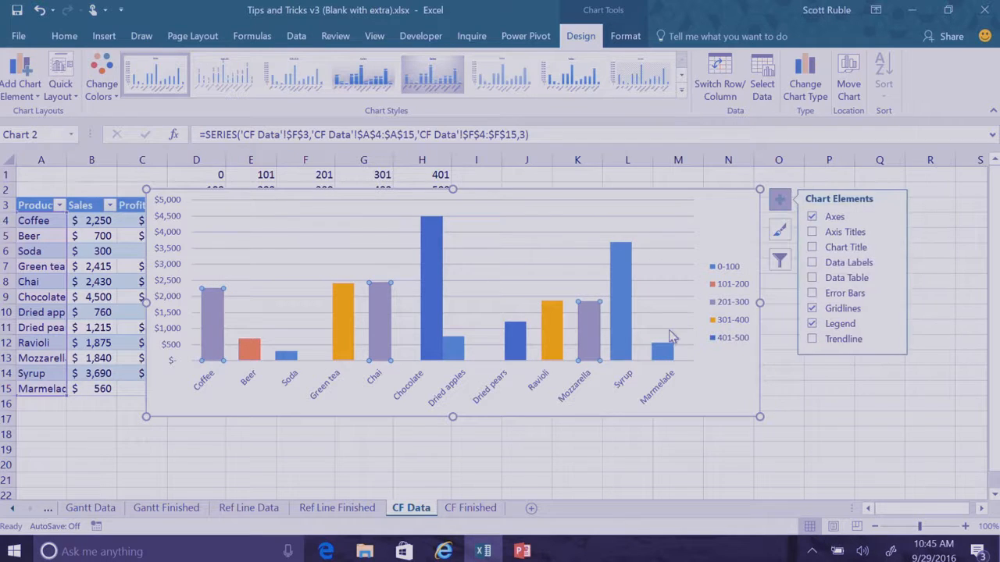
click(781, 232)
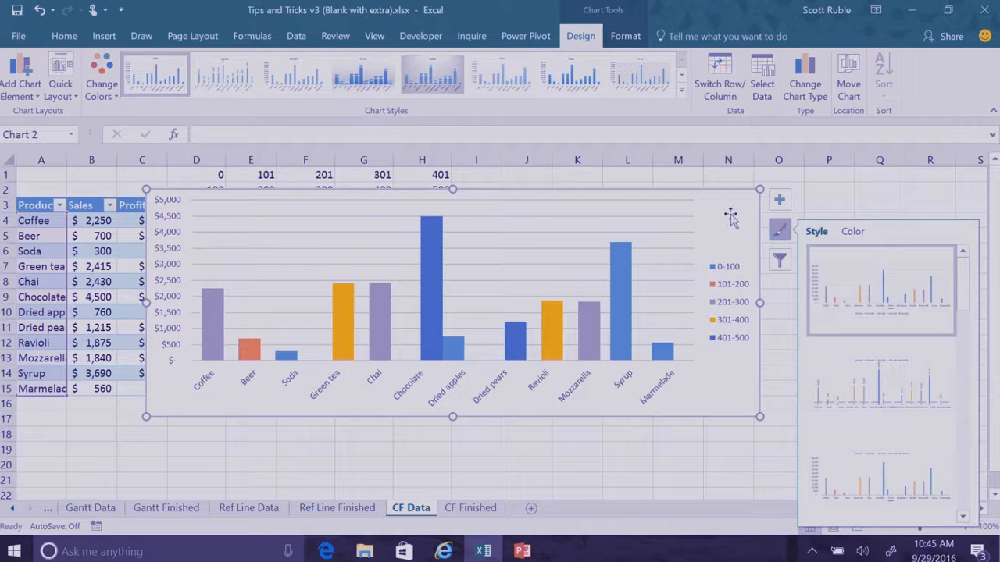
click(853, 233)
click(930, 408)
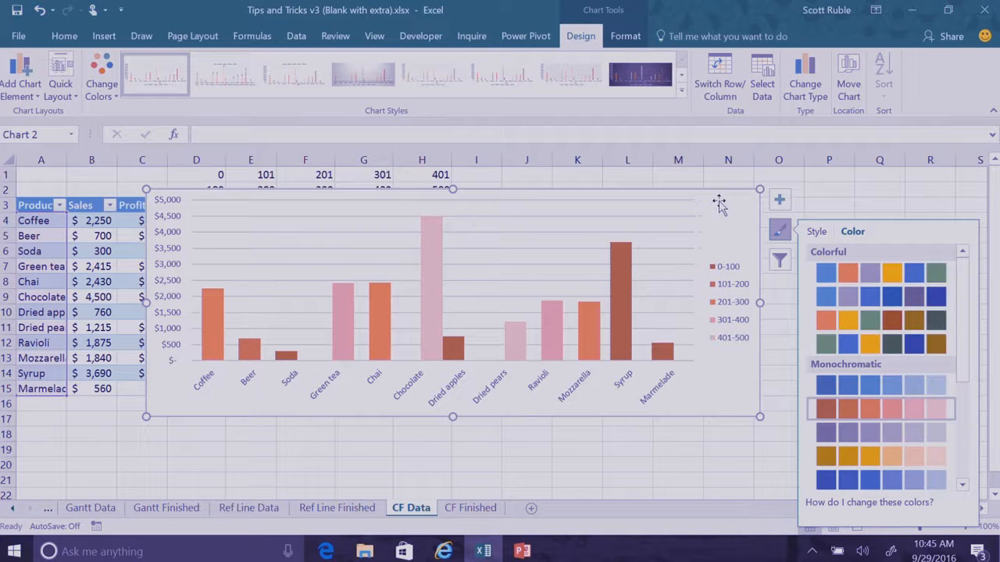
drag(705, 462, 700, 461)
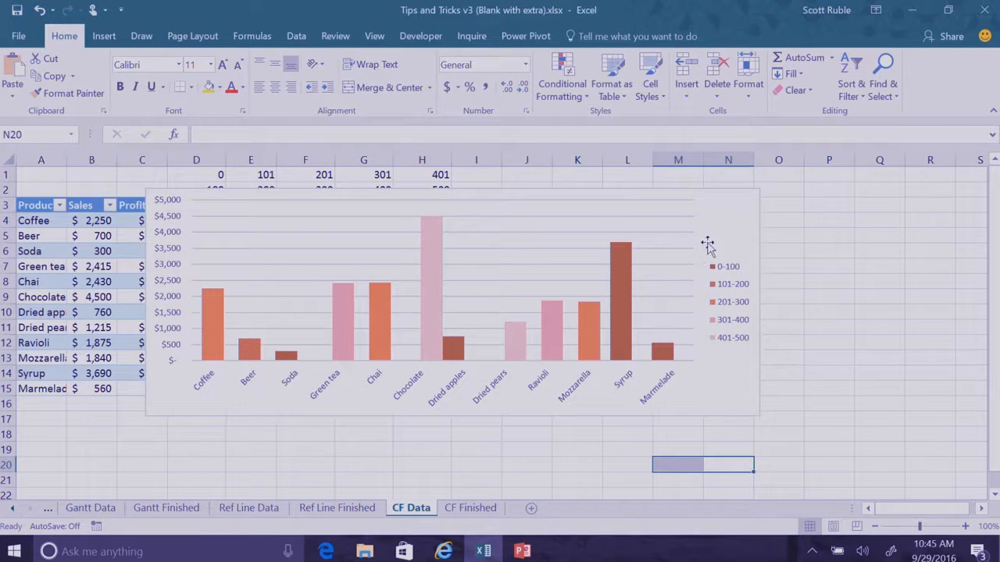